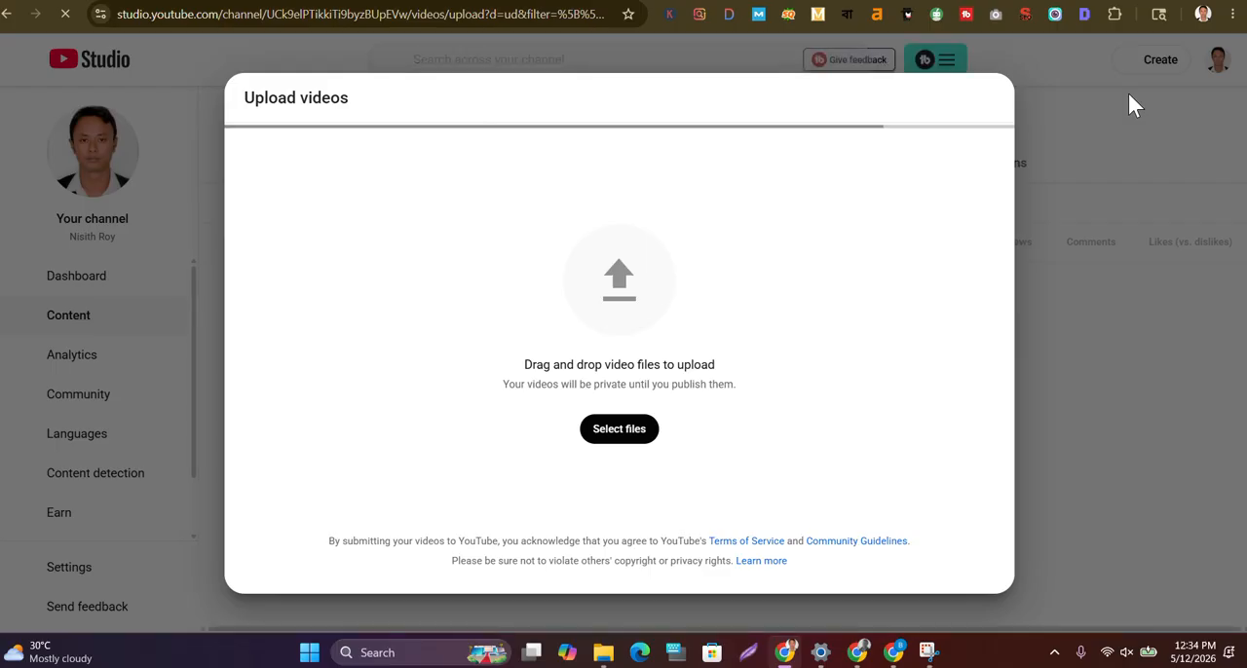
Start selecting a video file to upload and browse to the Class recording > B-6 folder on New Volume (F:)
left_click(612, 436)
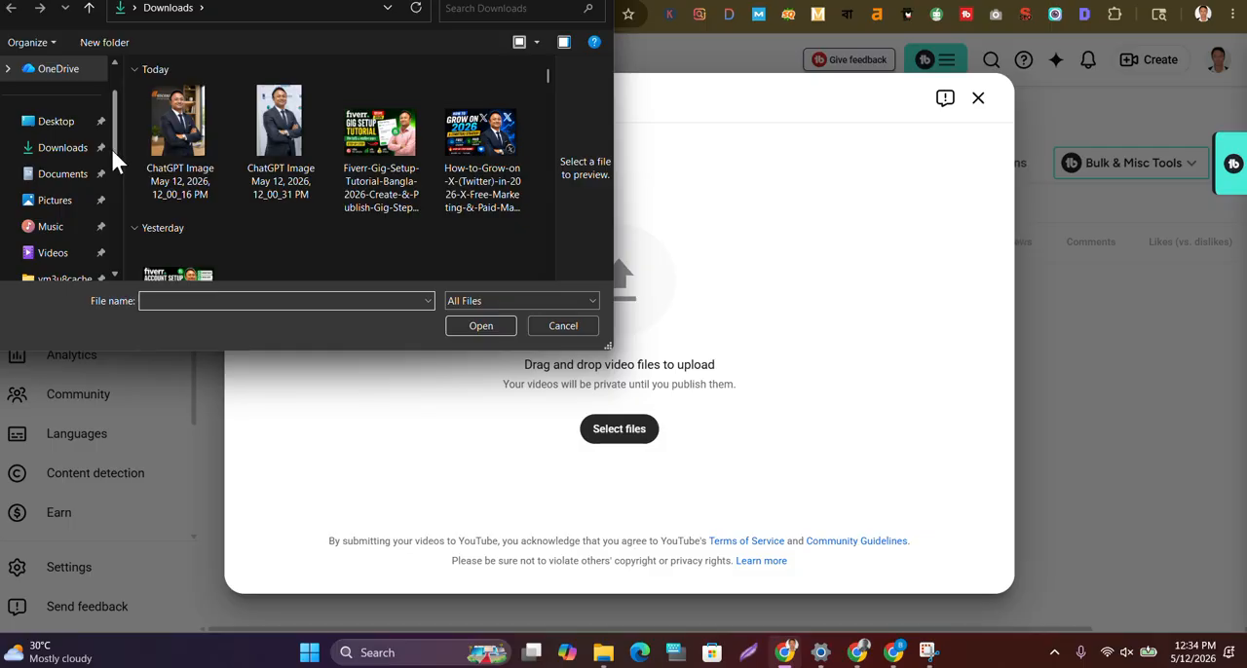
left_click_drag(113, 151, 114, 216)
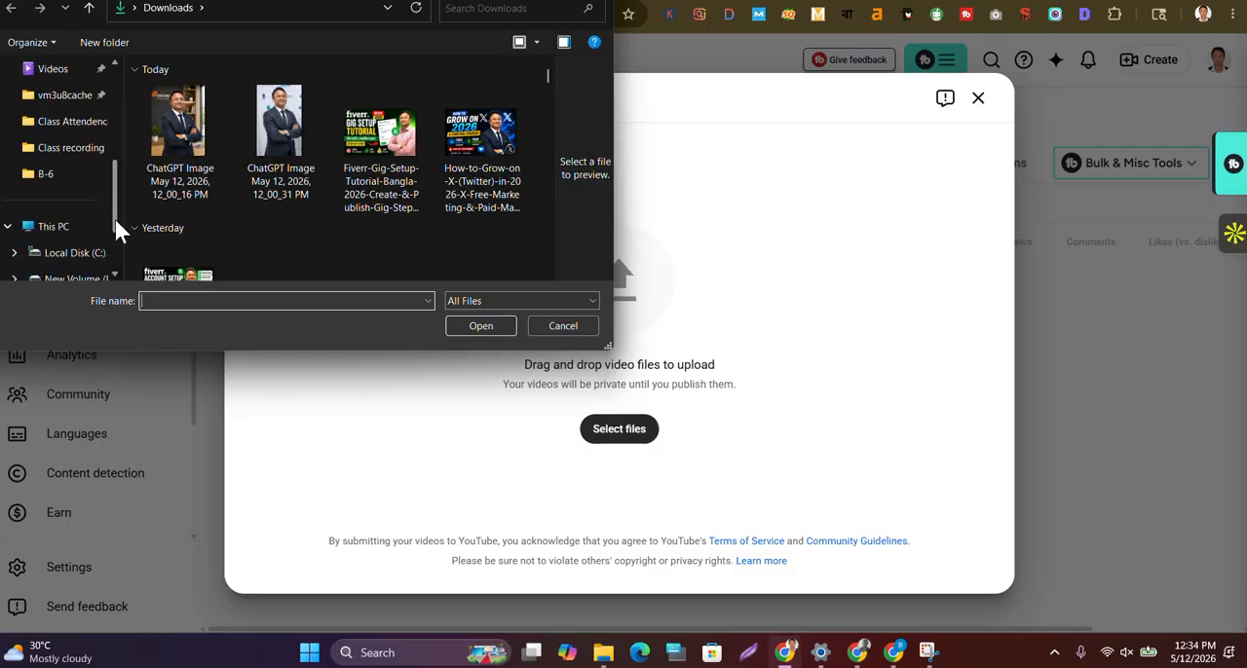
left_click(78, 280)
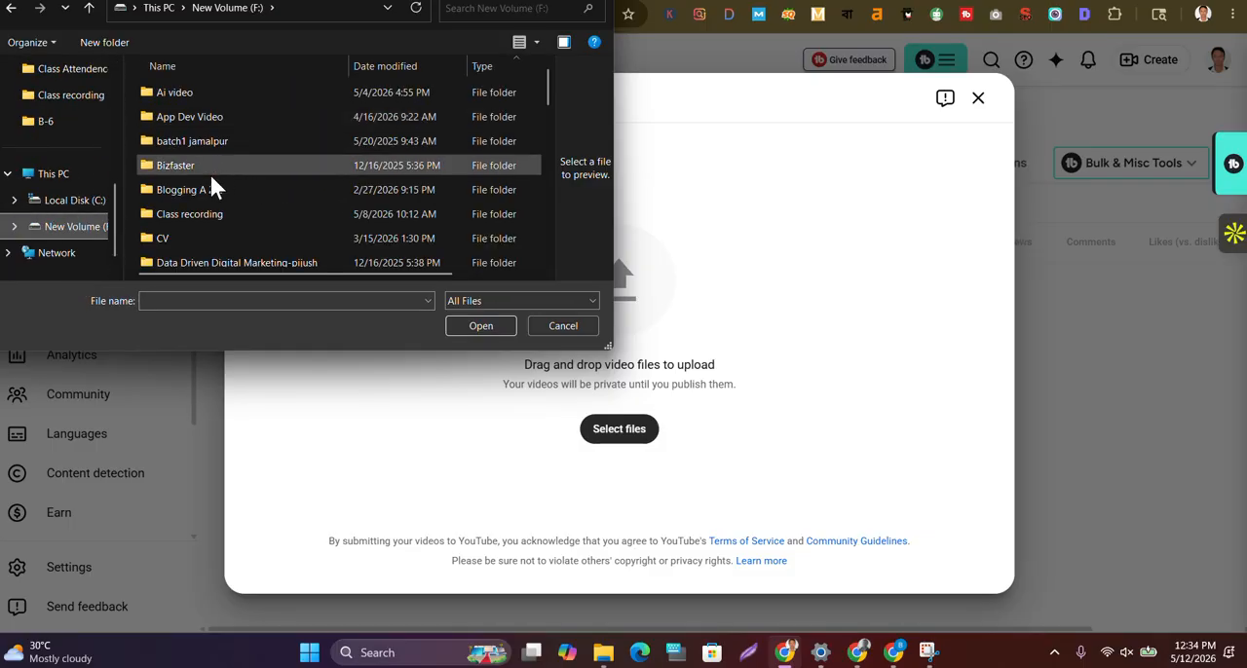
left_click(211, 209)
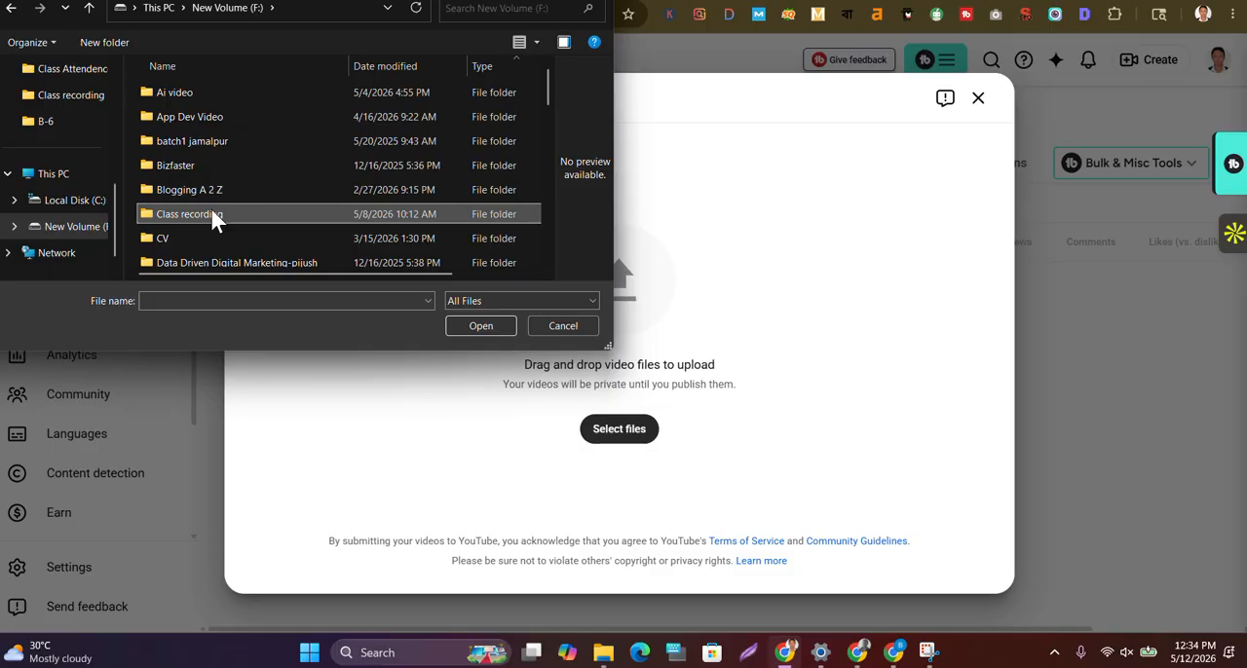
double_click(211, 208)
double_click(190, 109)
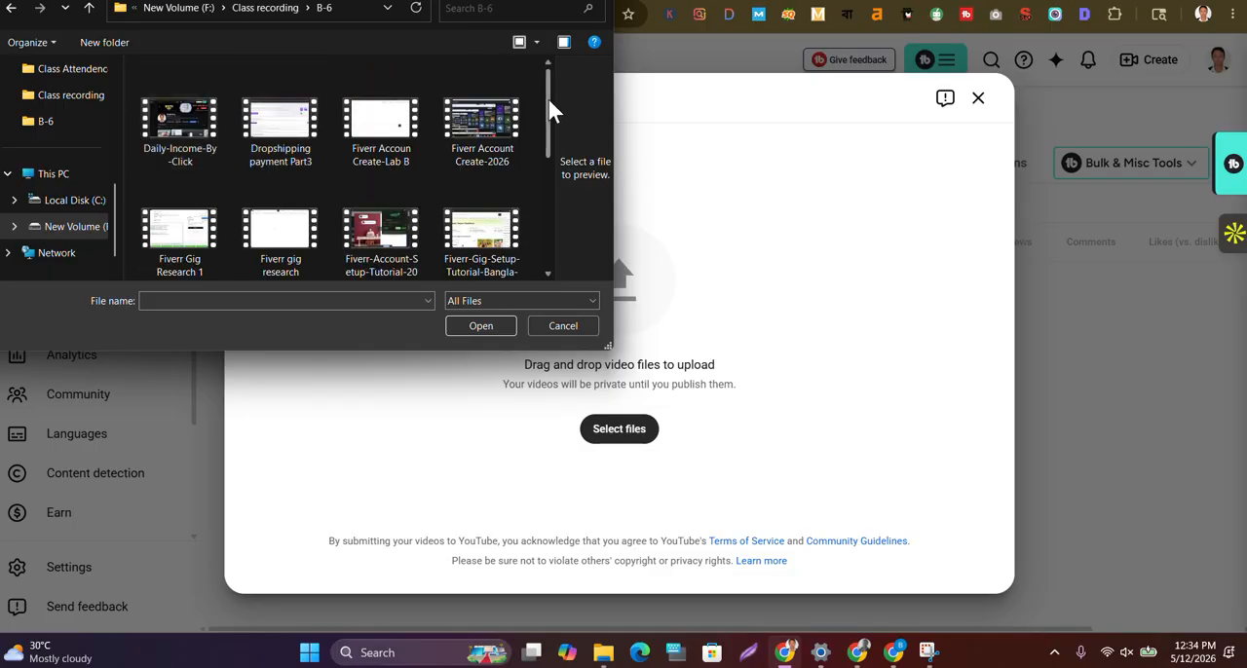
Upload the "How-to-Grow-on-X-(Twitter)-in-2026-X-Free-Marketing-&-Paid…" video file from the B-6 folder
scroll(547, 108, "down", 3)
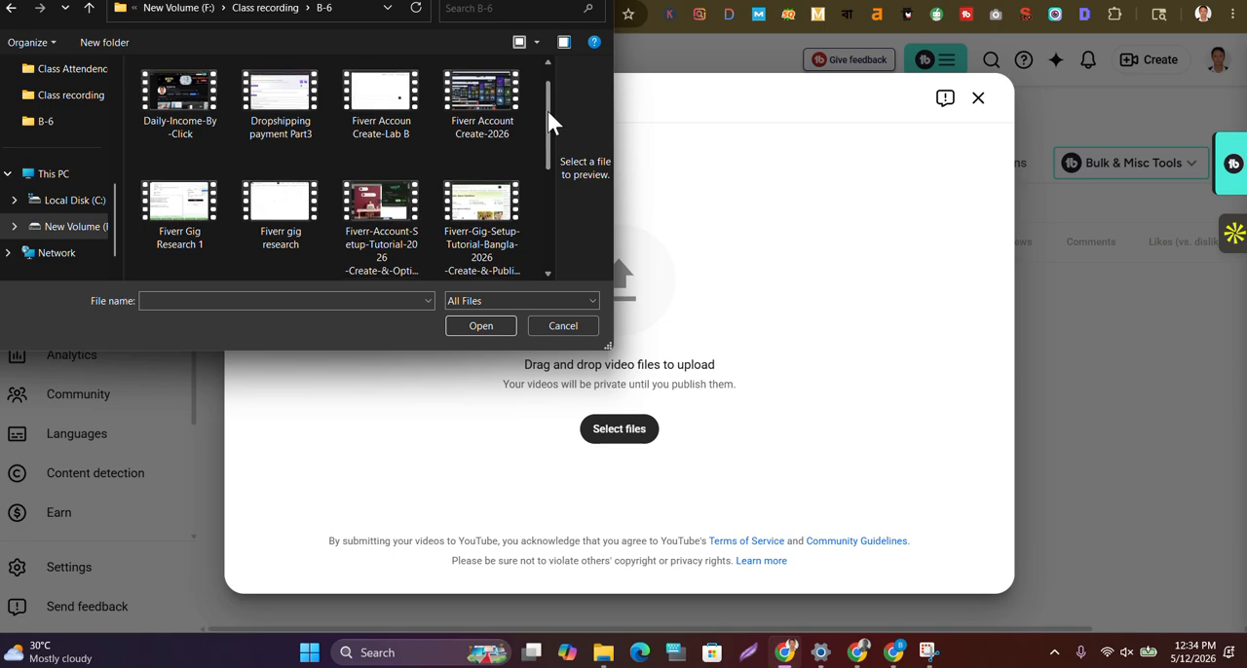
left_click_drag(548, 125, 548, 175)
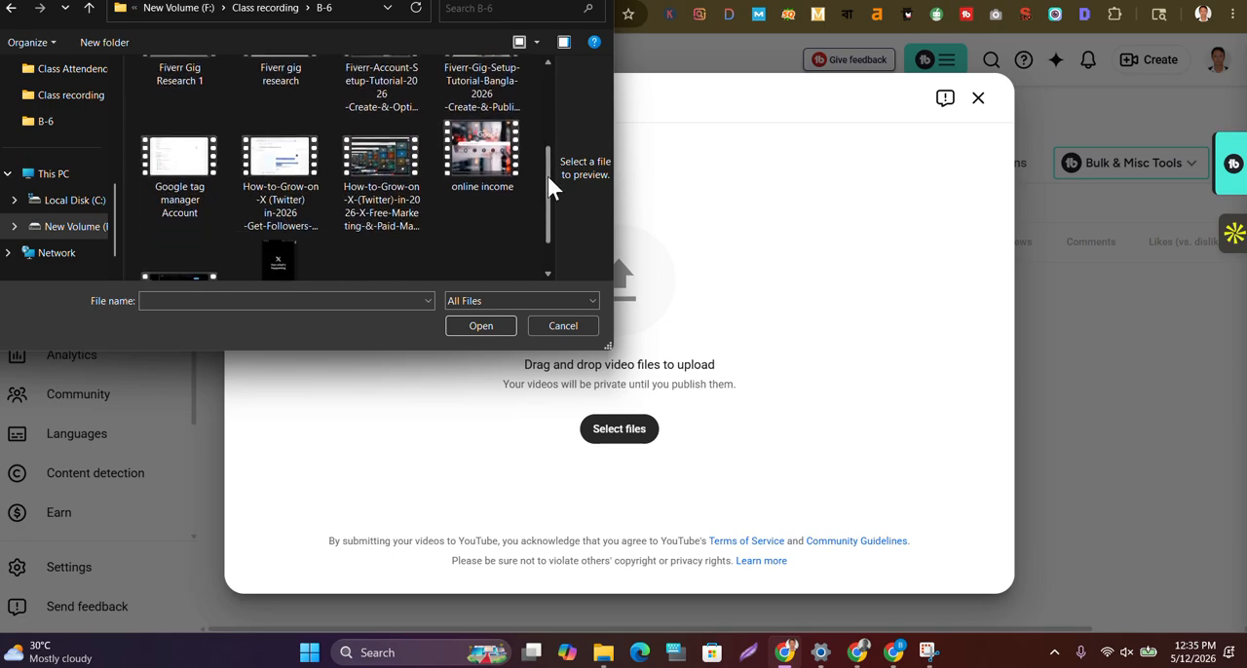
left_click(396, 208)
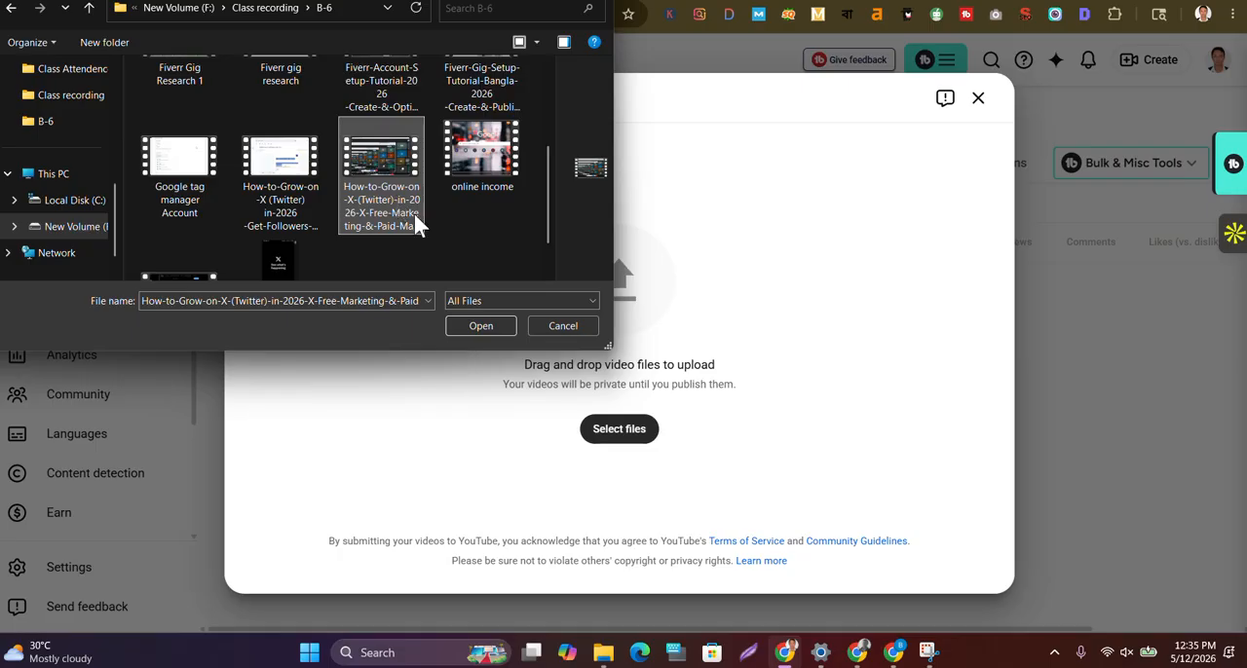
left_click(465, 329)
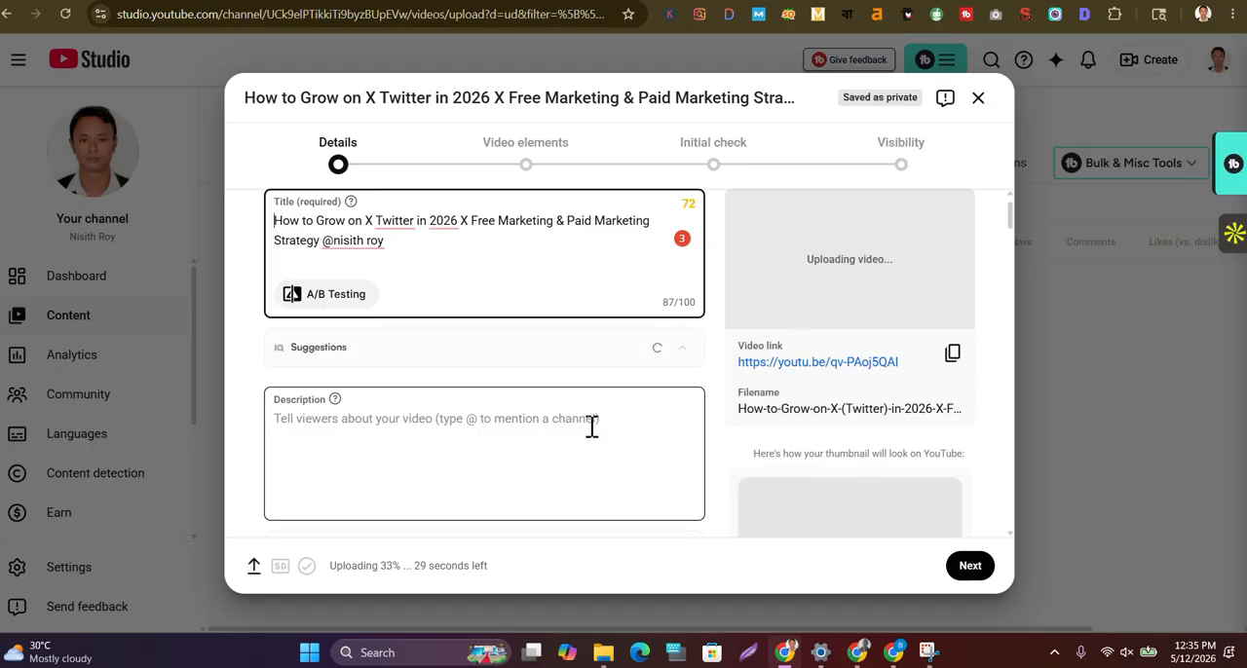
Switch to the Grow on X Tutorial chat in ChatGPT and copy the text from the title line through the last SEO tag
scroll(592, 426, "down", 1)
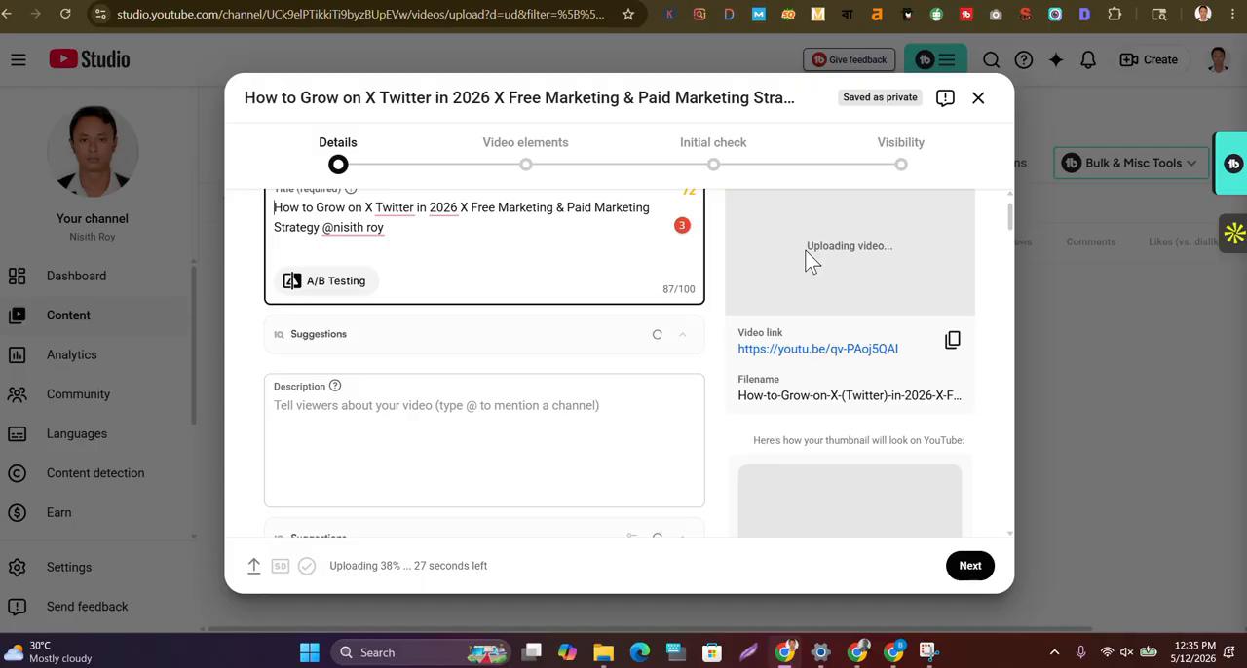
mouse_move(861, 650)
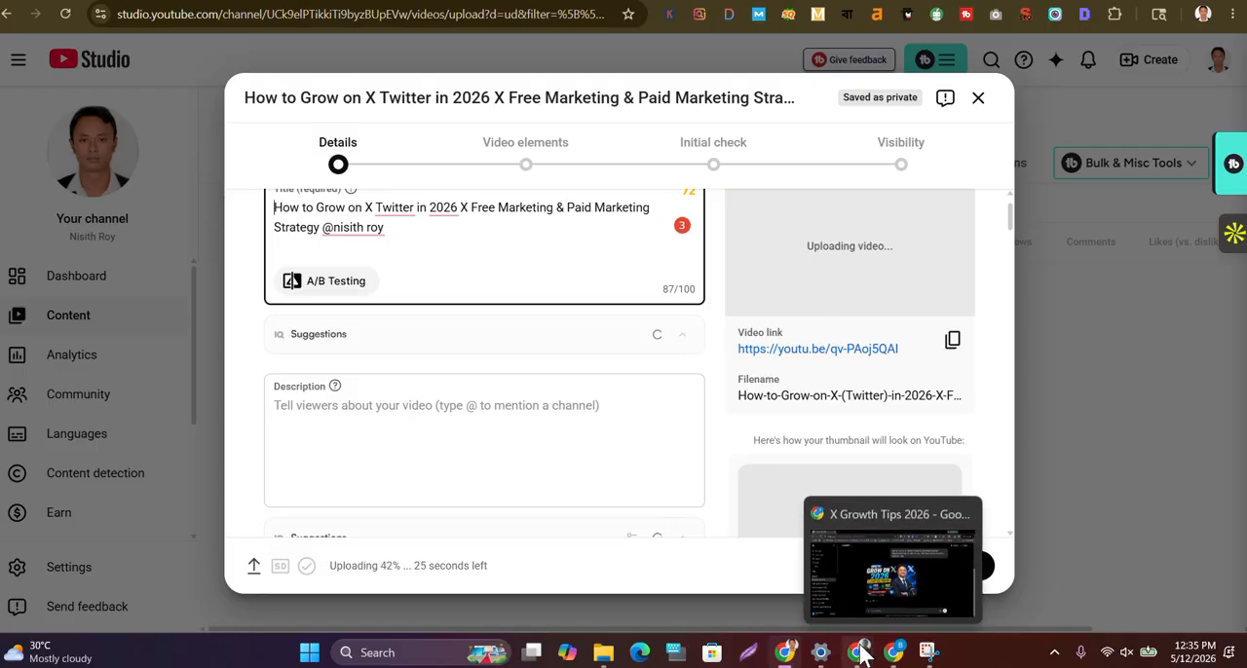
left_click(823, 589)
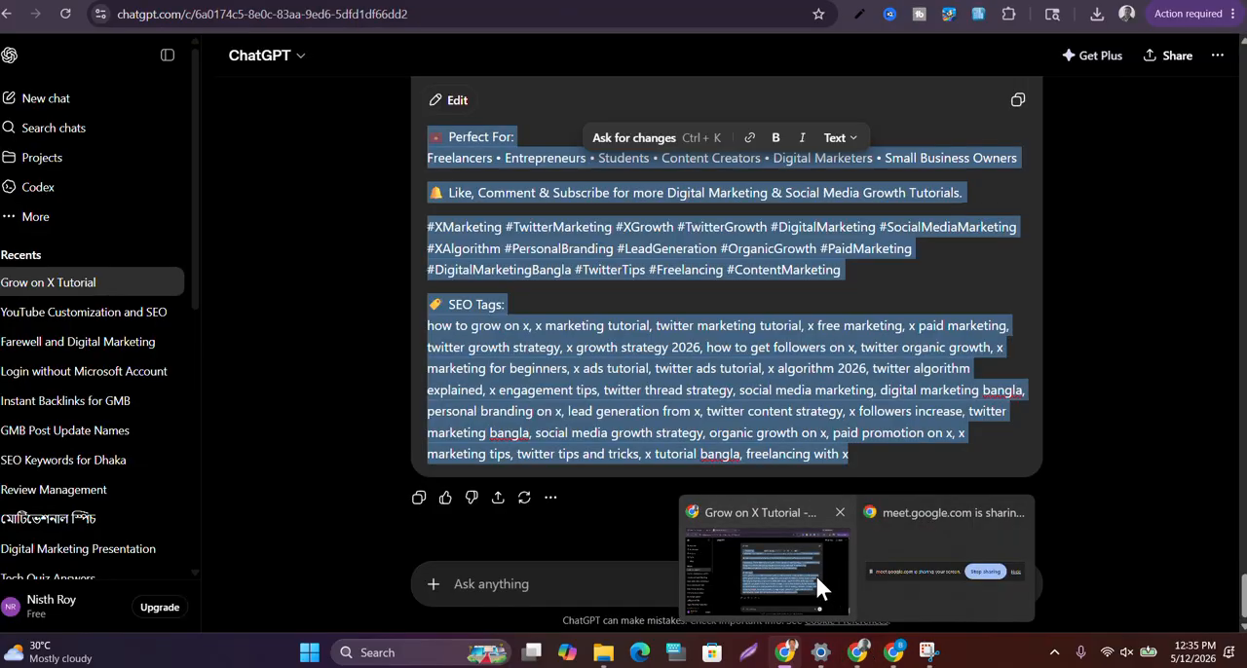
left_click(849, 300)
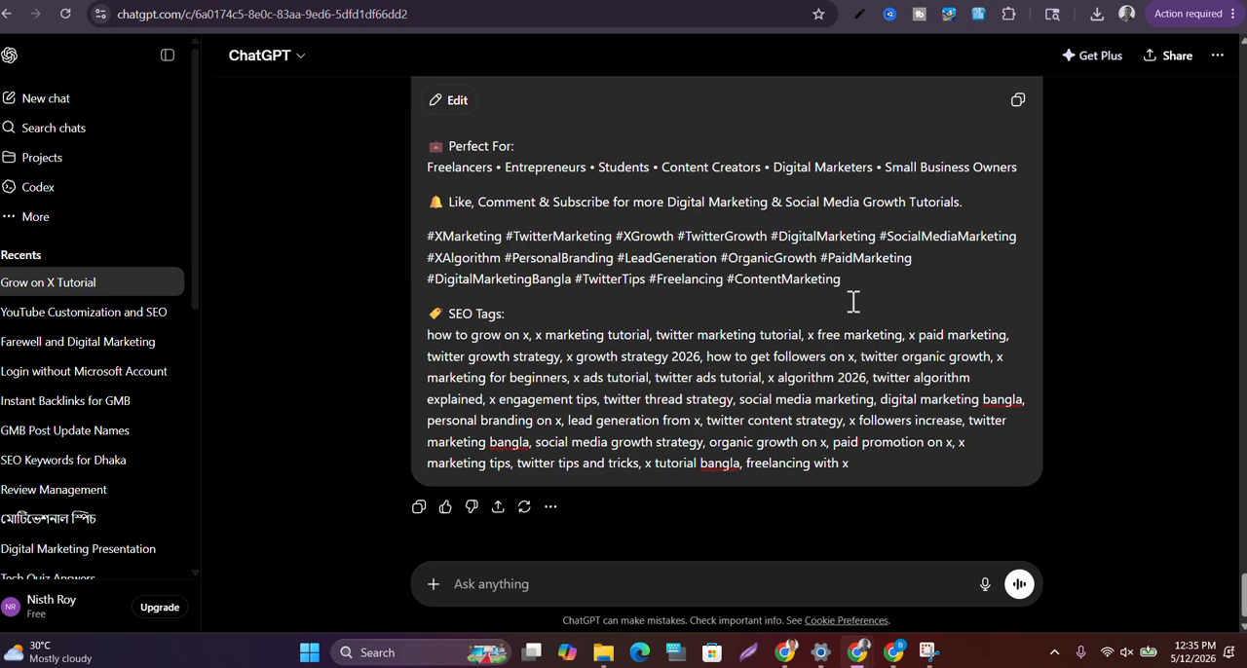
scroll(853, 300, "up", 1)
scroll(853, 300, "up", 3)
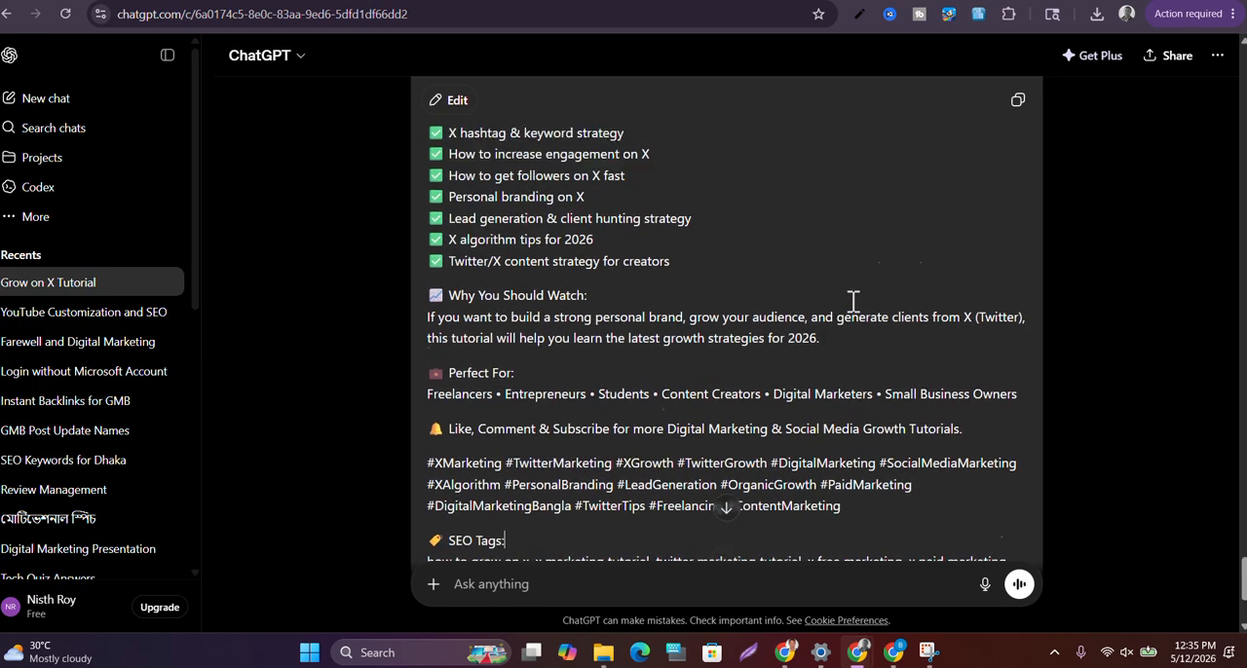
scroll(853, 300, "up", 3)
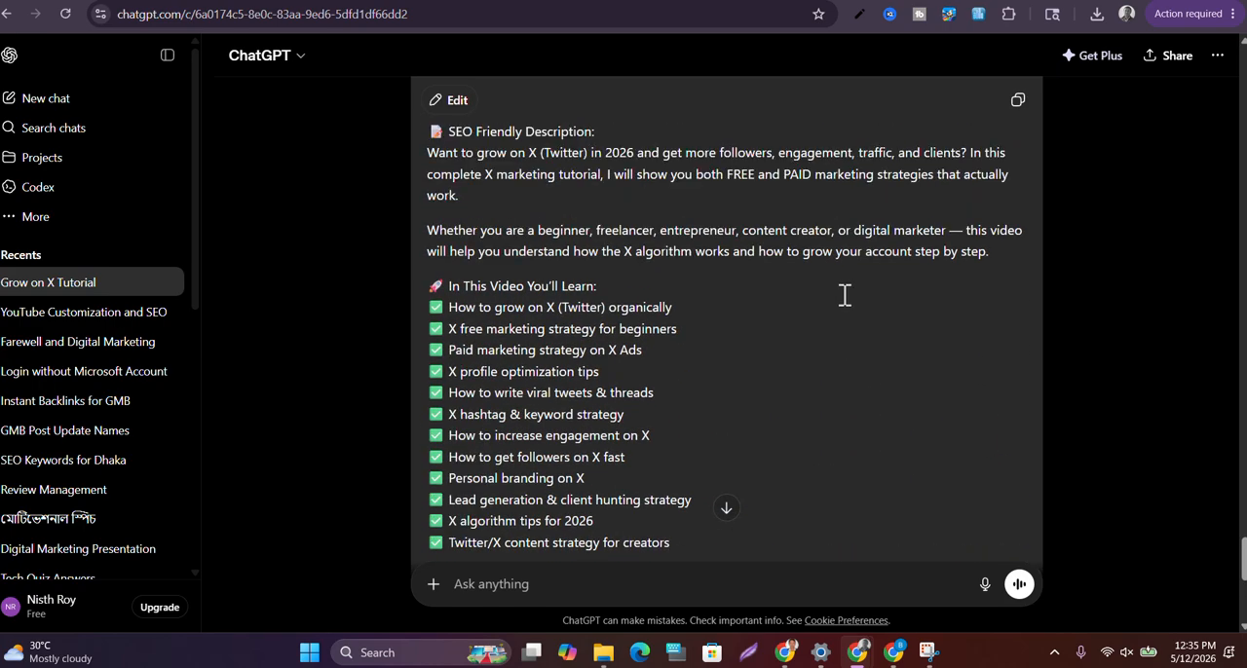
scroll(844, 297, "up", 1)
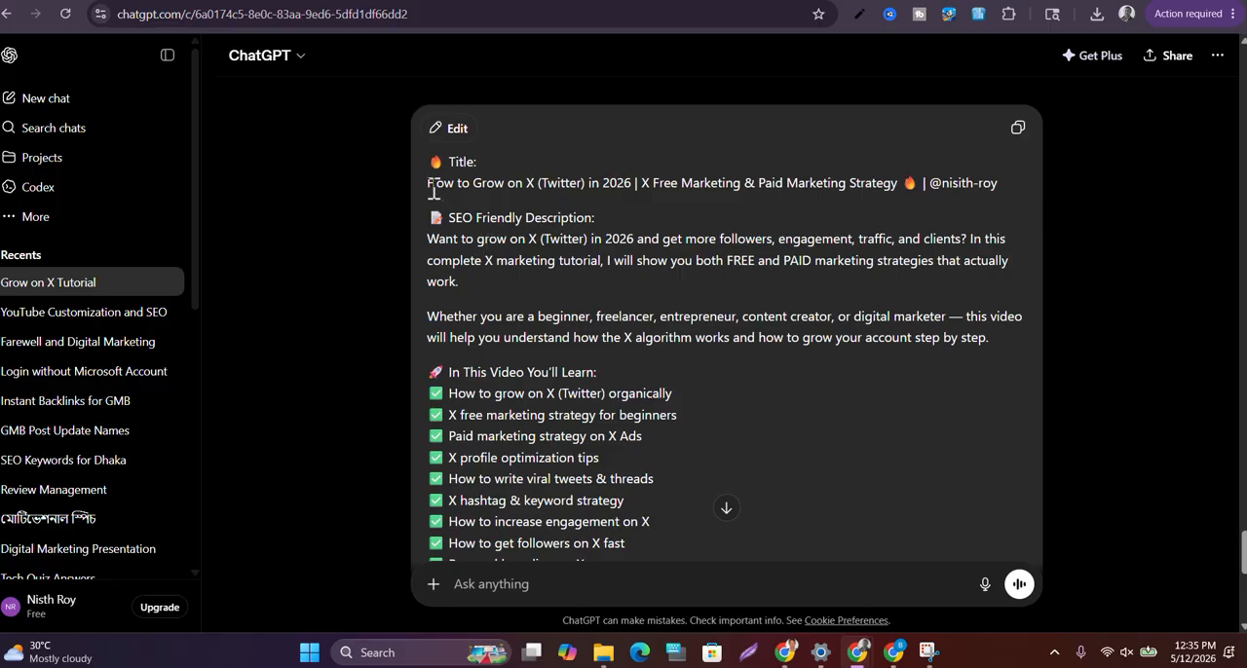
left_click_drag(430, 183, 898, 470)
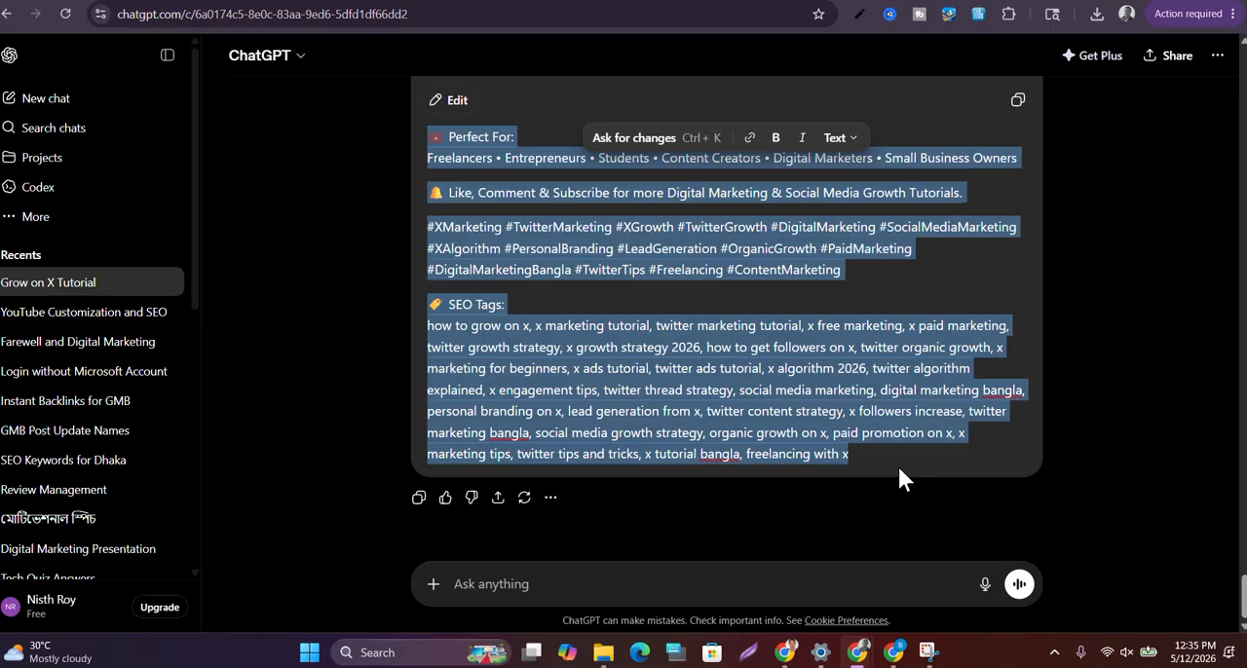
Switch back to YouTube Studio and paste the copied title, SEO text, hashtags and tags into the video description
left_click(785, 655)
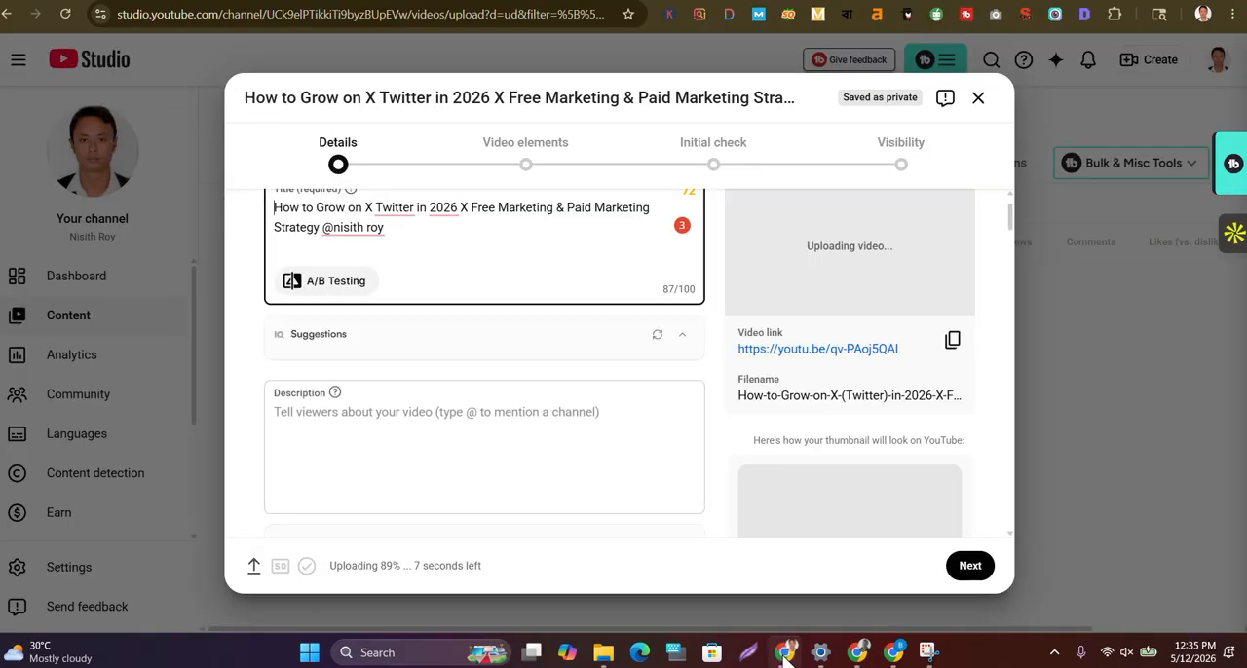
scroll(423, 266, "up", 1)
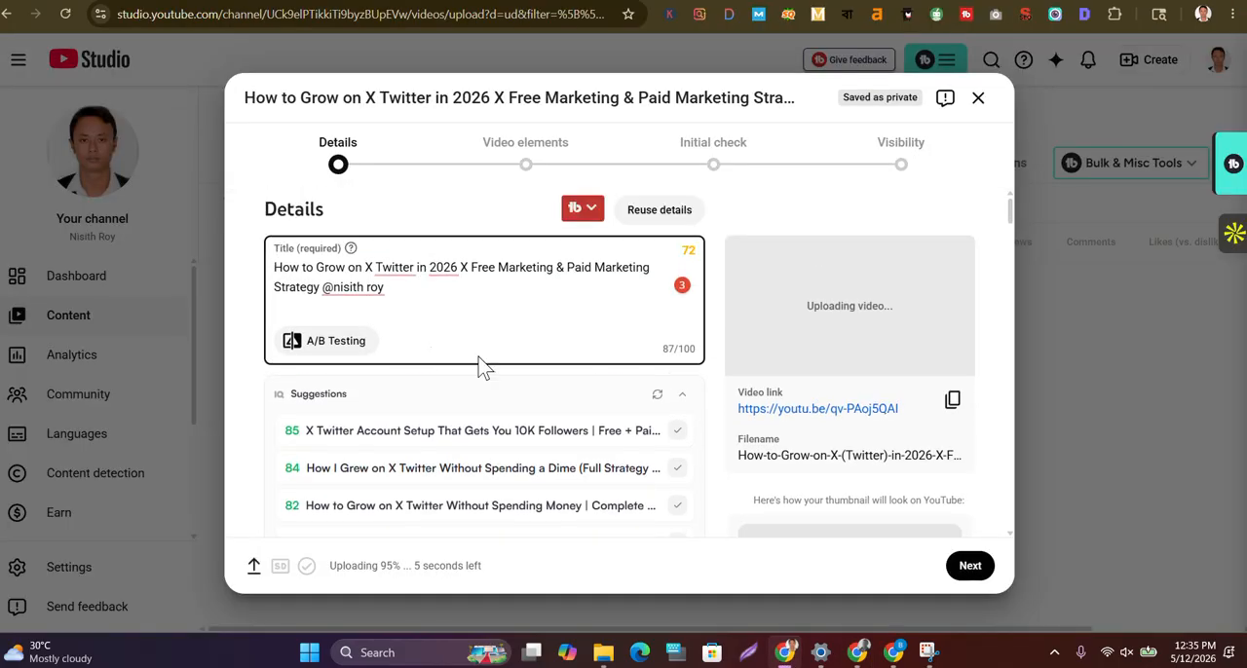
scroll(478, 365, "down", 4)
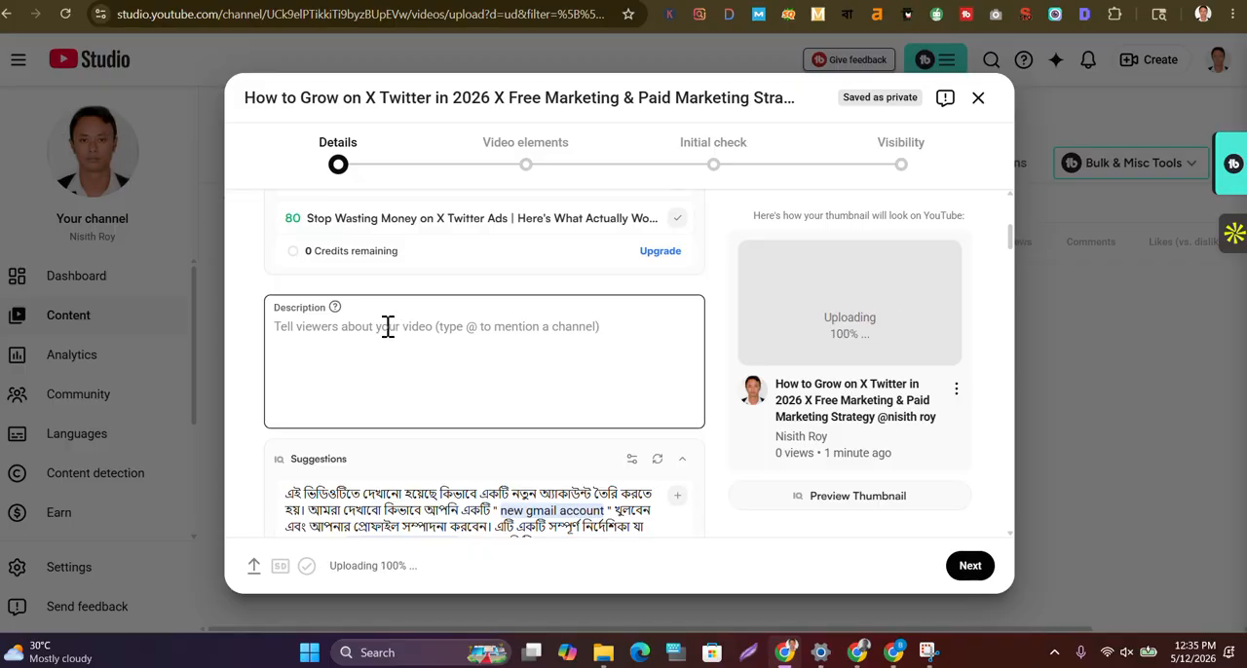
left_click(387, 326)
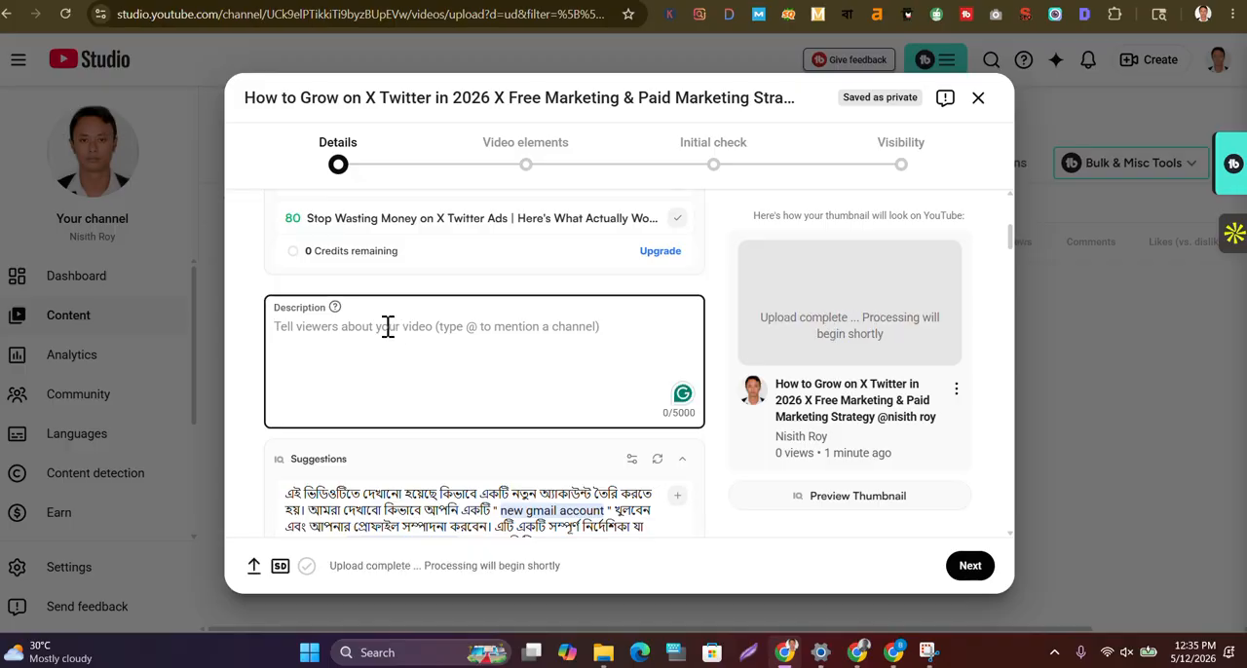
key("ctrl+v")
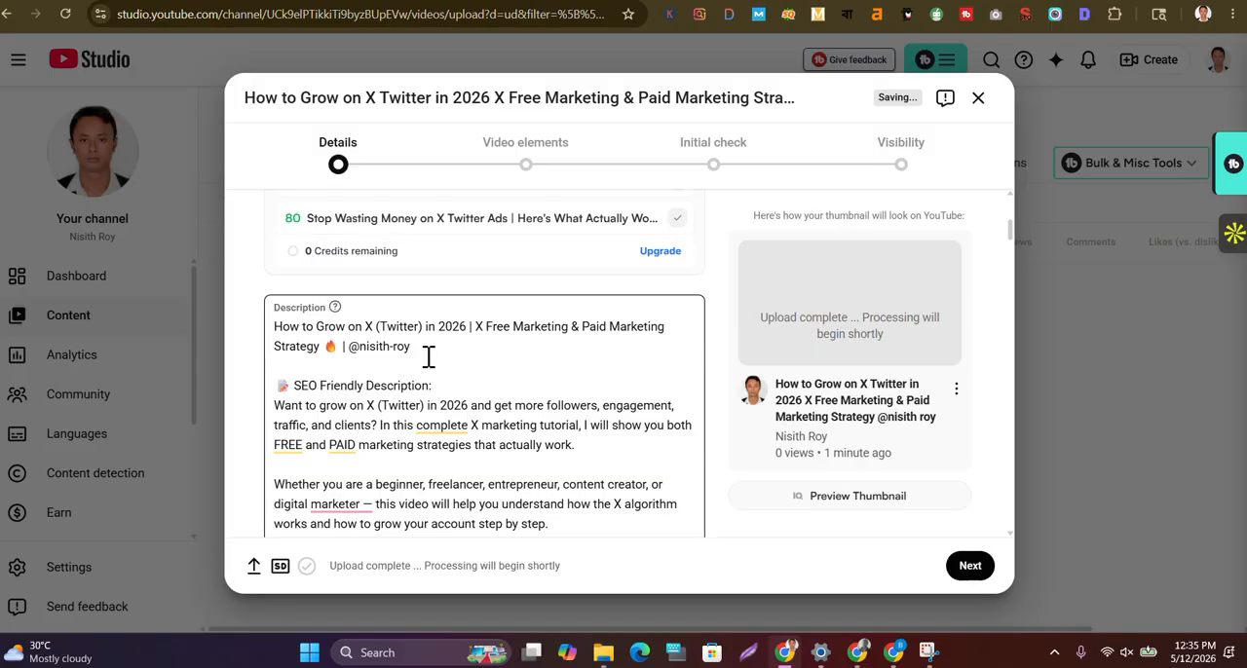
Replace the title with the description's opening line, "How to Grow on X (Twitter) in 2026 | X Free Marketing & Paid Marketing Strategy", including the channel handle
left_click_drag(414, 347, 276, 338)
key("ctrl+c")
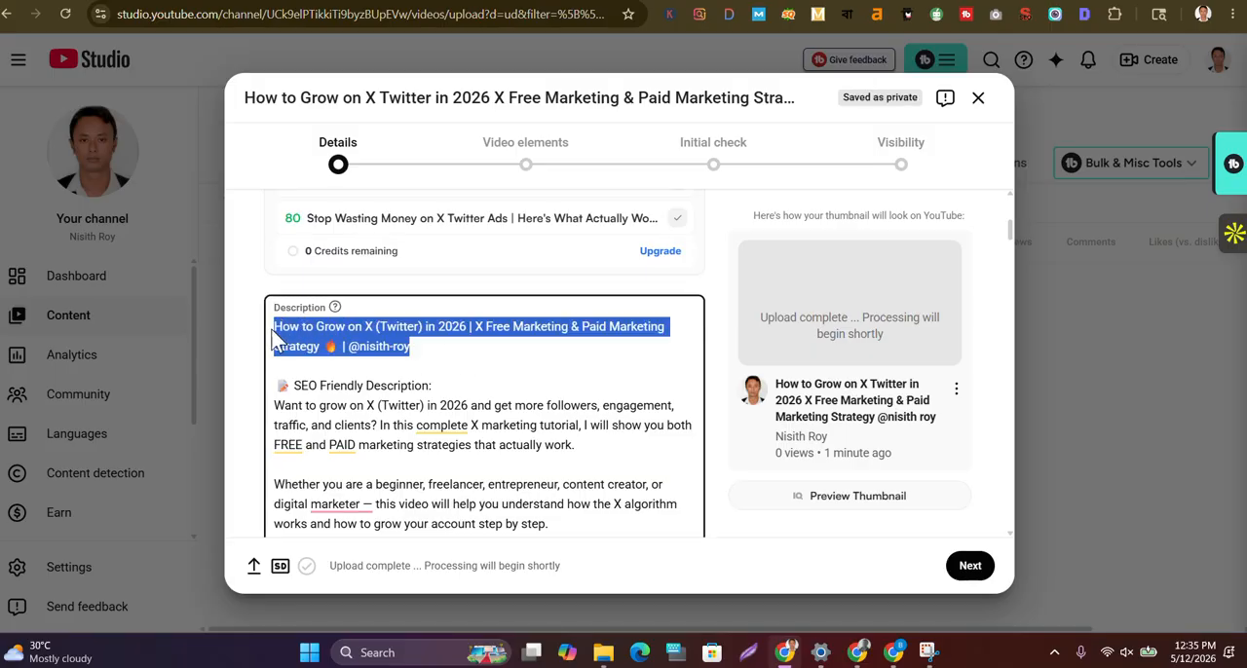
scroll(426, 250, "up", 3)
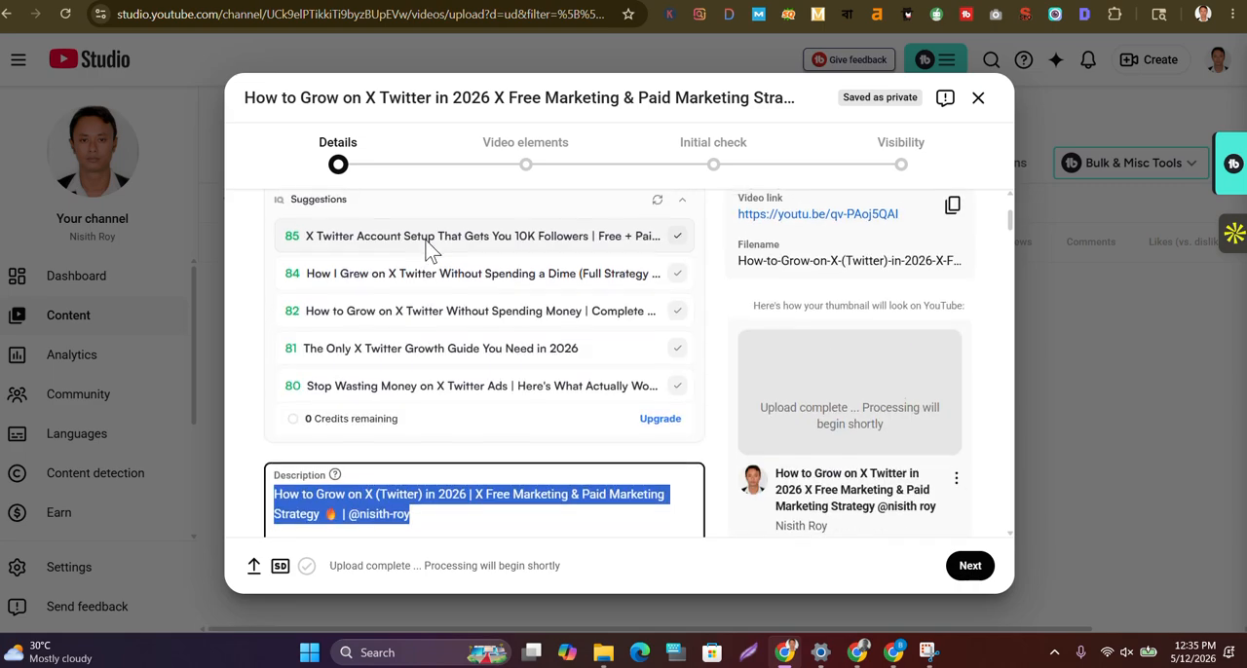
scroll(426, 250, "up", 4)
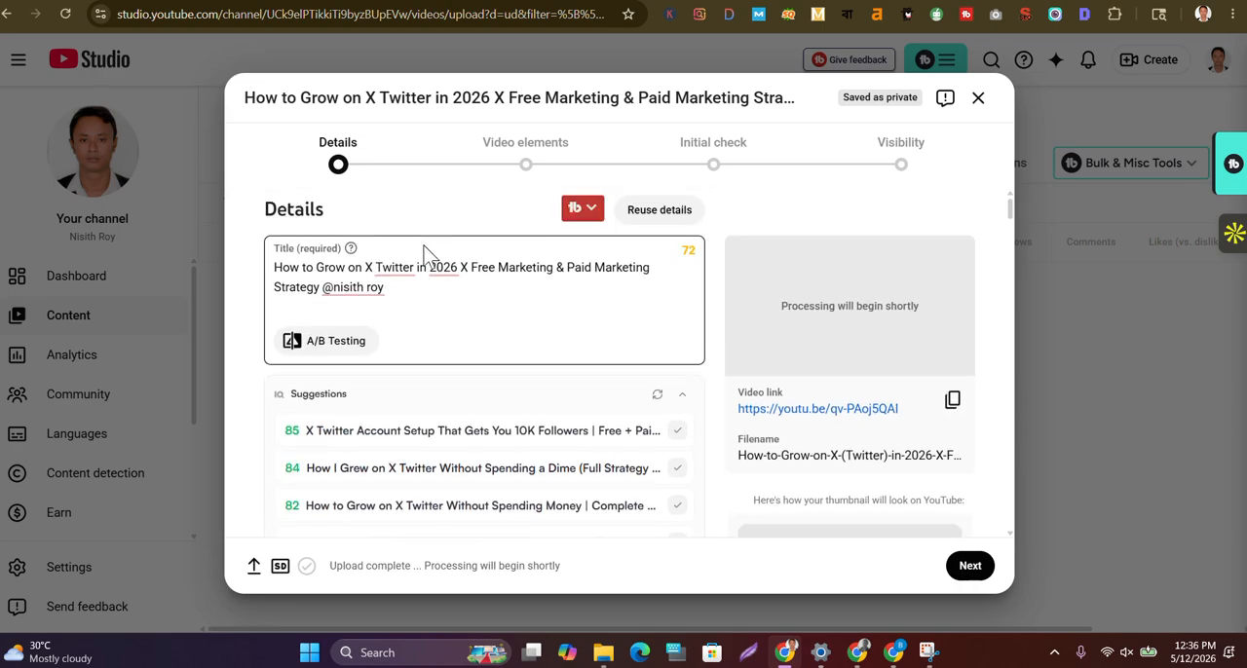
left_click(395, 288)
left_click_drag(394, 289, 277, 268)
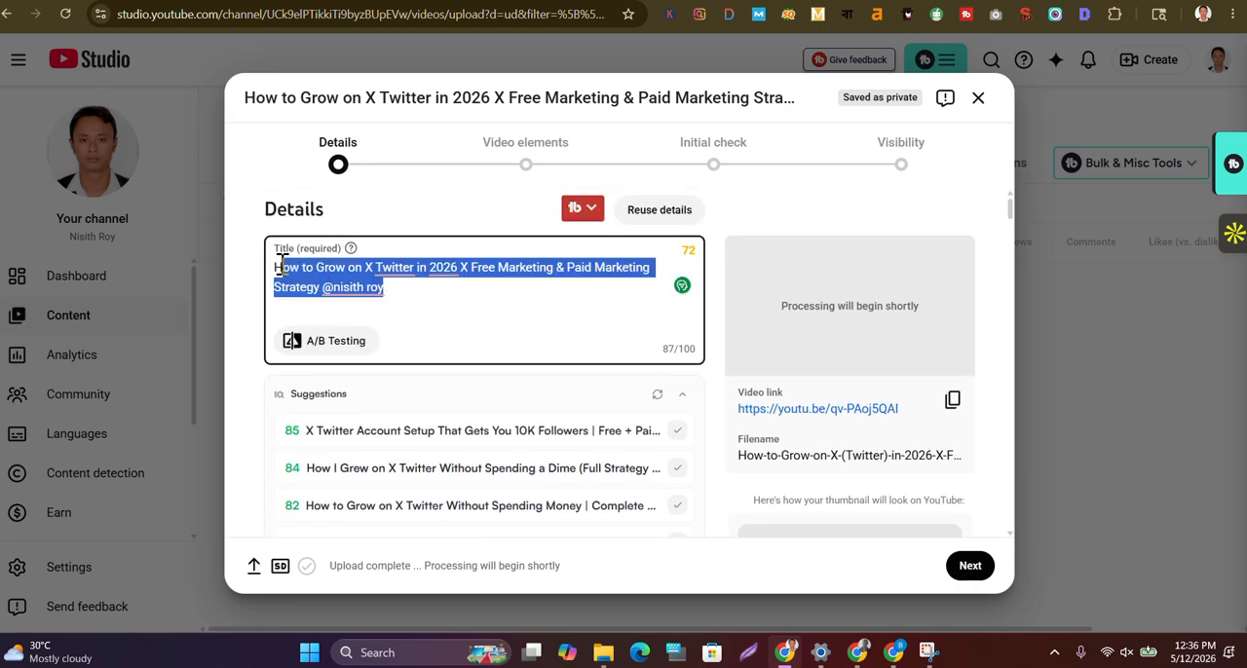
key("ctrl+v")
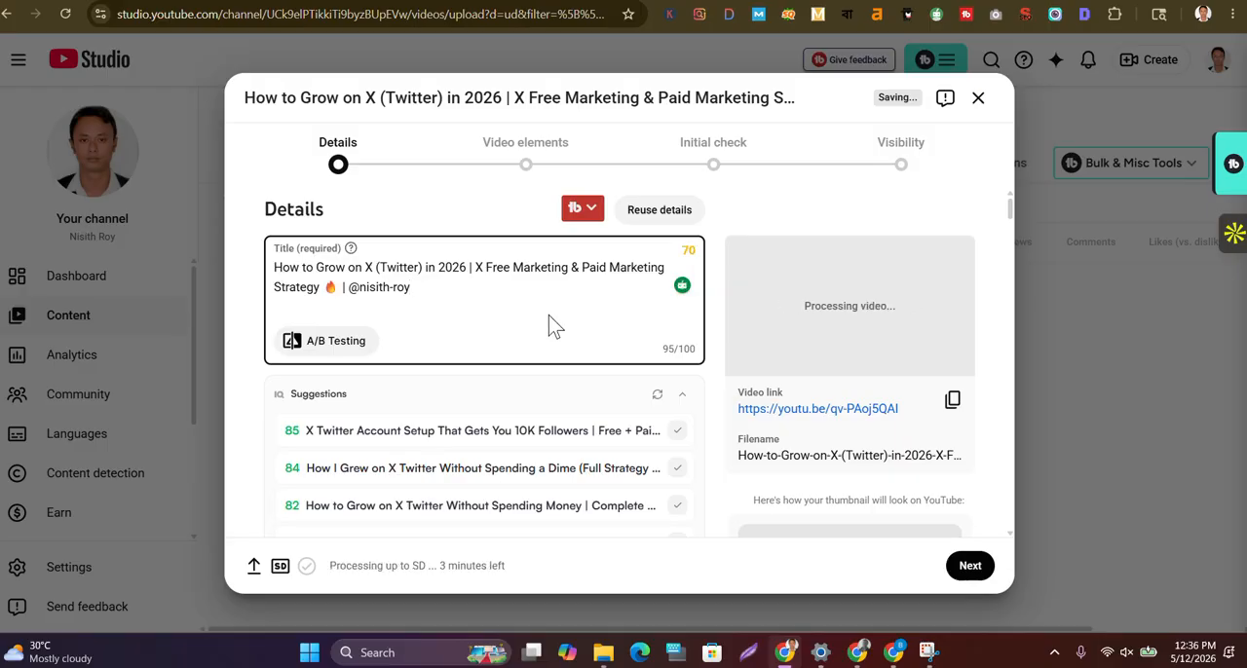
Delete the "SEO Friendly Description:" heading and its emoji from the video description
scroll(550, 324, "down", 4)
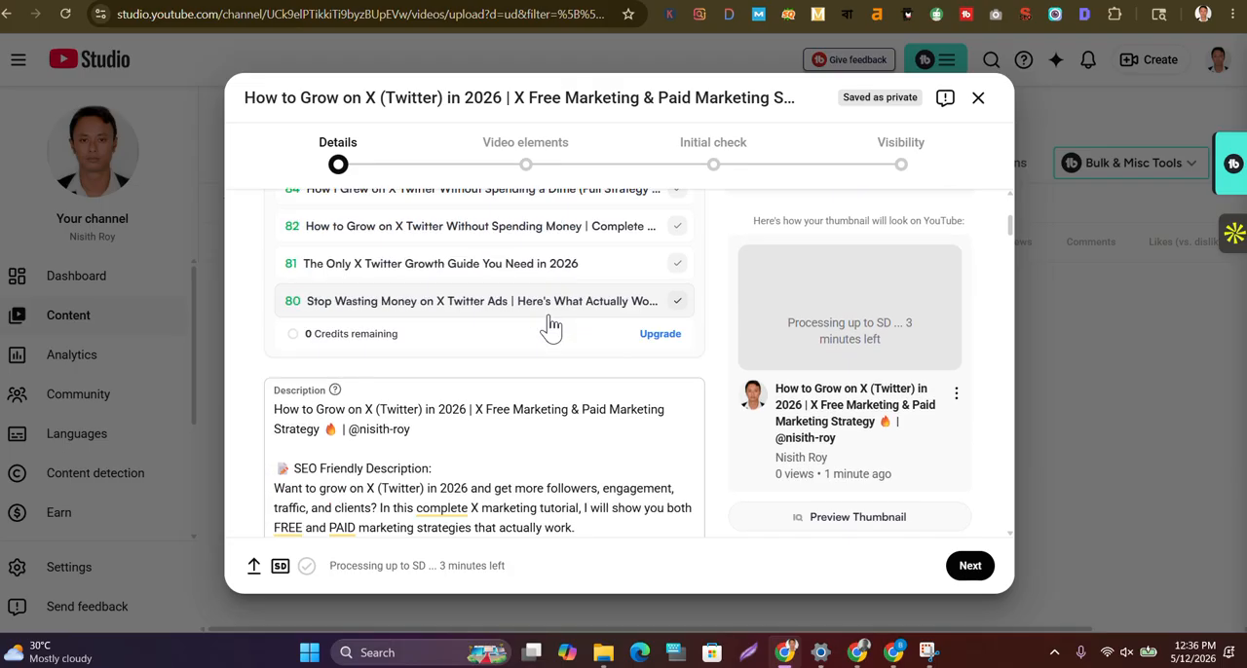
scroll(551, 321, "down", 1)
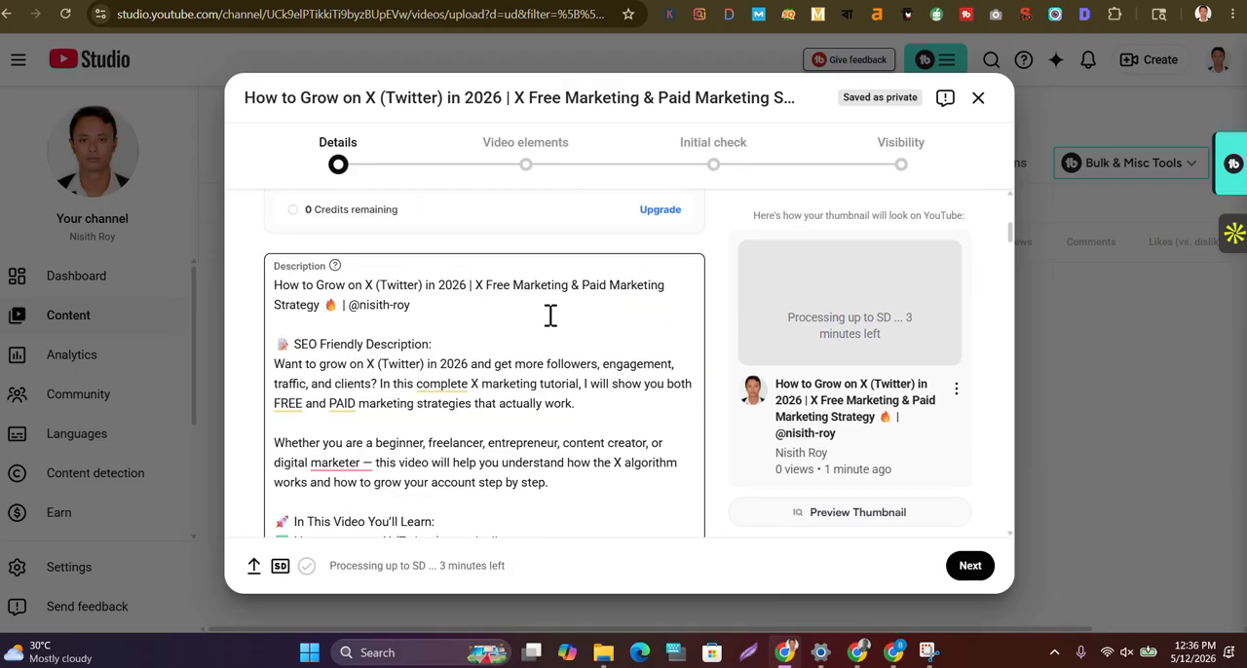
scroll(550, 316, "down", 1)
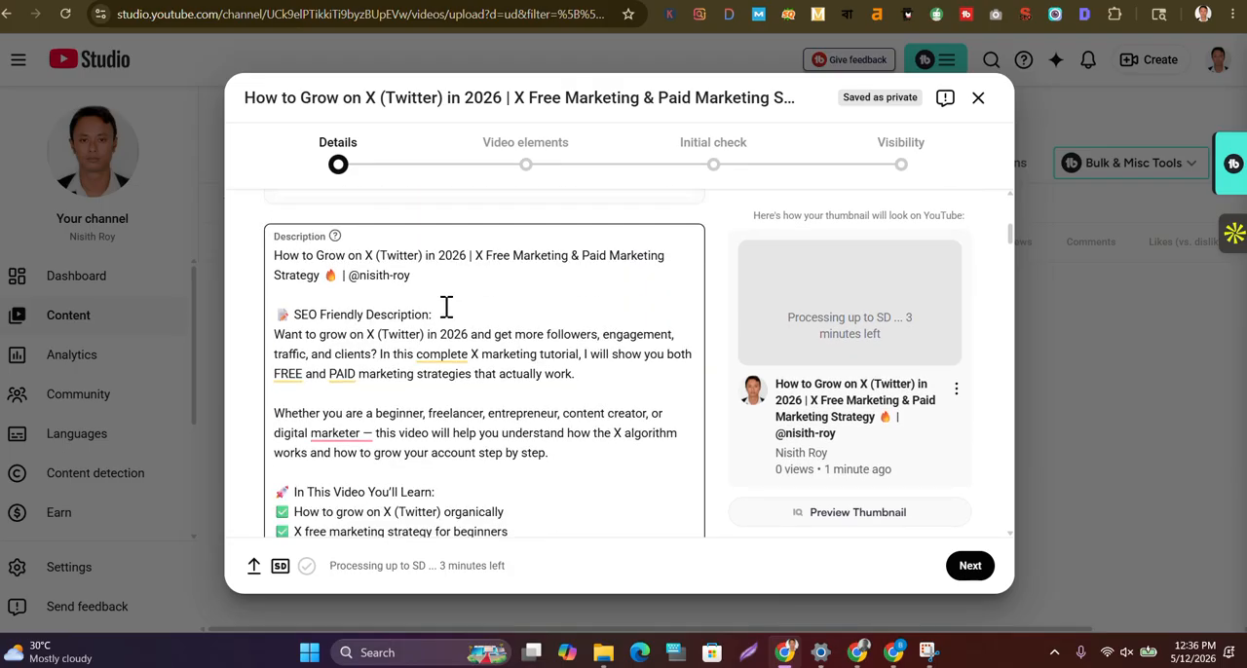
left_click_drag(432, 314, 280, 315)
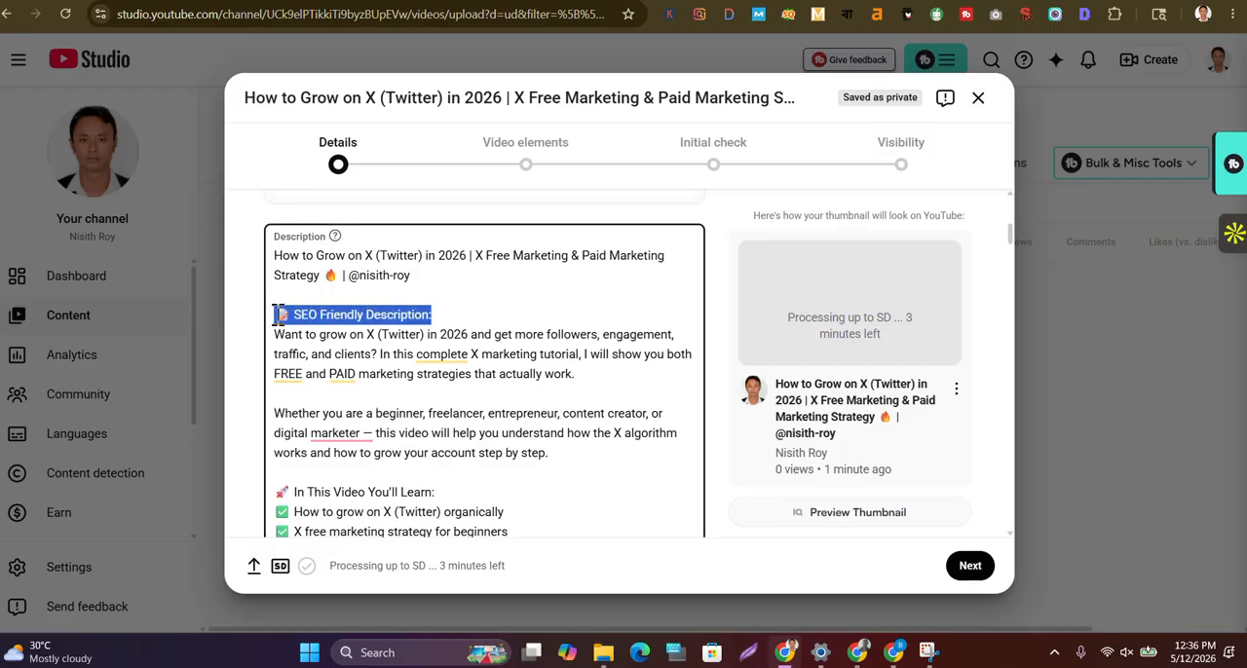
key("BackSpace")
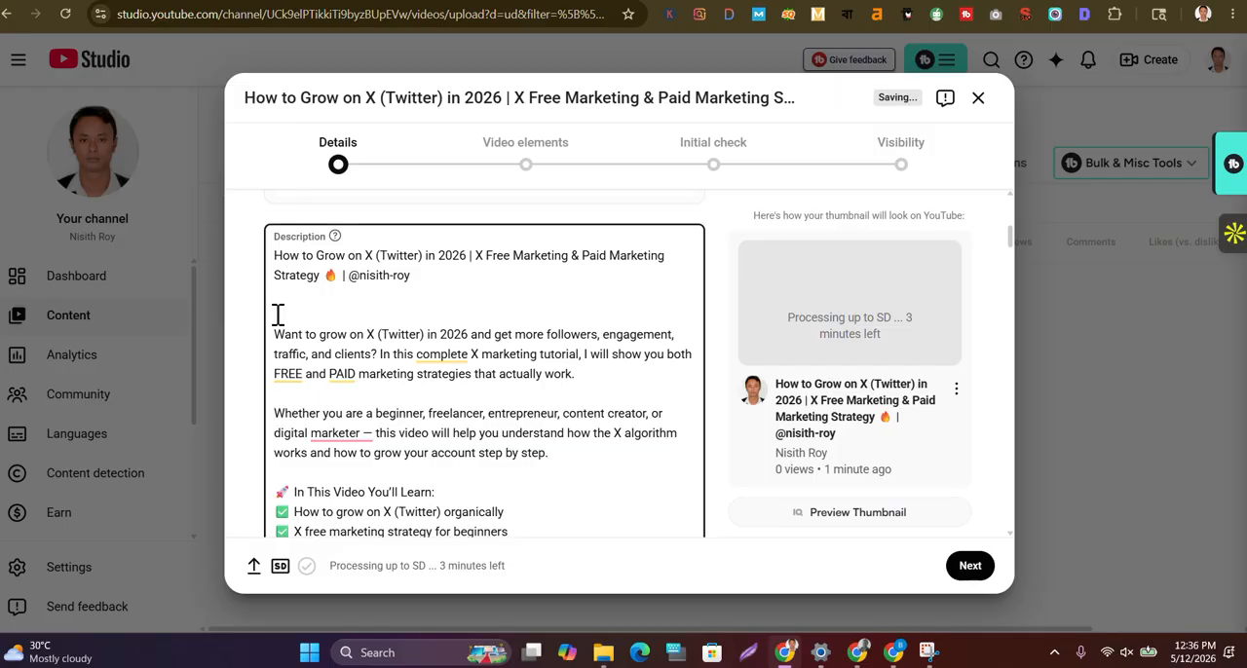
Delete the "SEO Tags:" heading above the comma-separated keyword list in the video description
scroll(441, 372, "down", 2)
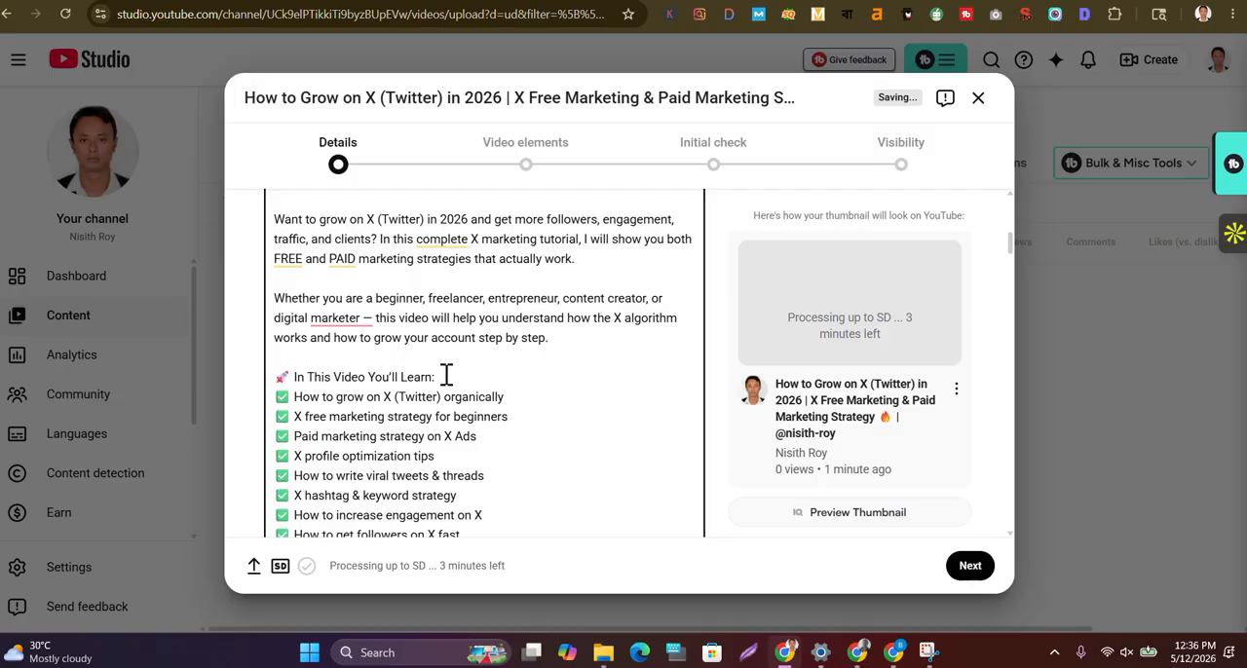
scroll(469, 369, "down", 4)
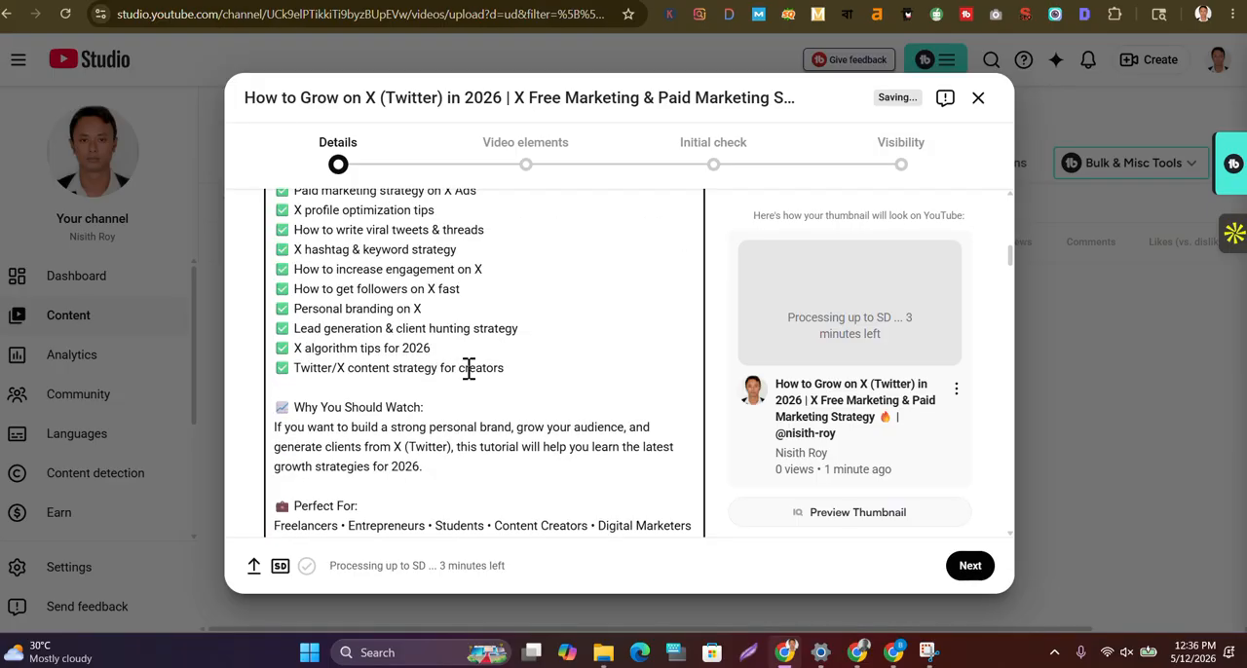
scroll(469, 368, "down", 2)
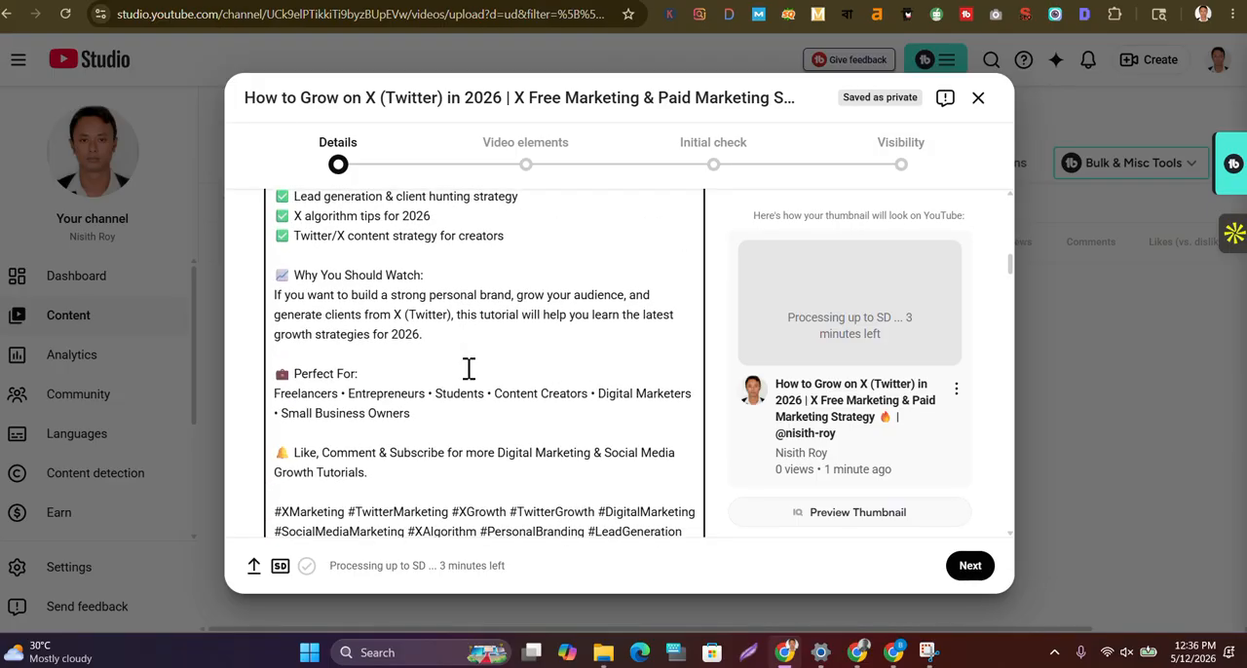
scroll(469, 369, "down", 4)
left_click_drag(357, 393, 279, 391)
key("BackSpace")
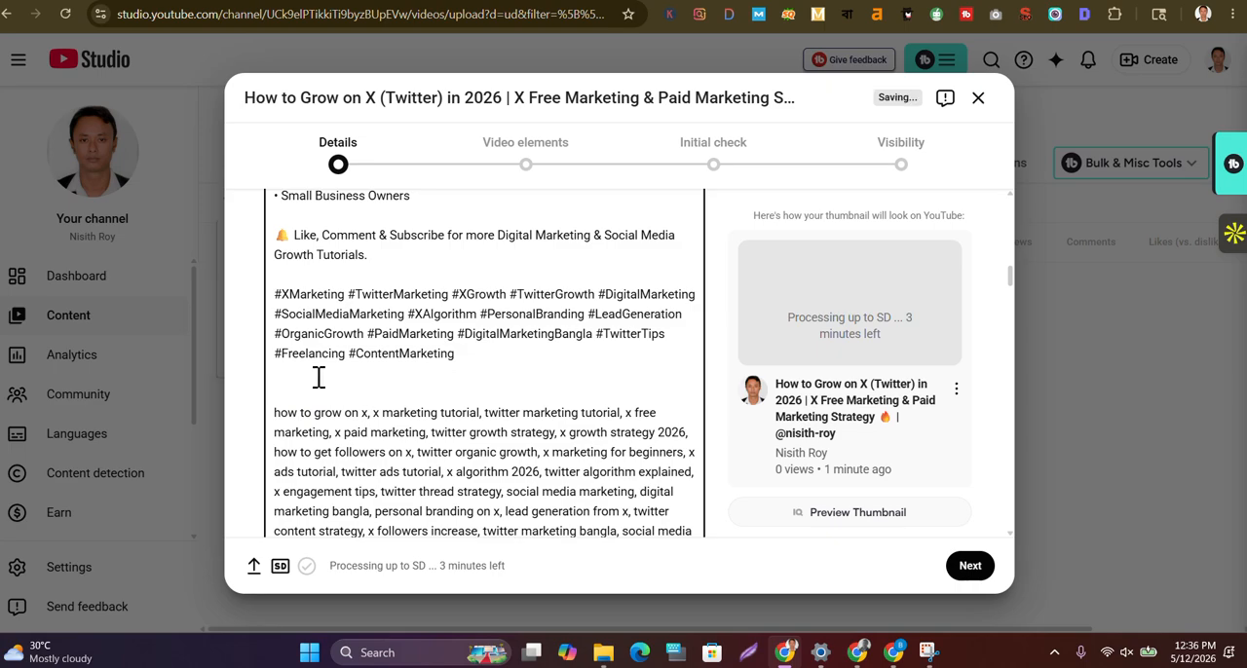
Review the whole video description, from its opening title line through the hashtags and keyword list
scroll(500, 353, "up", 5)
scroll(499, 351, "up", 5)
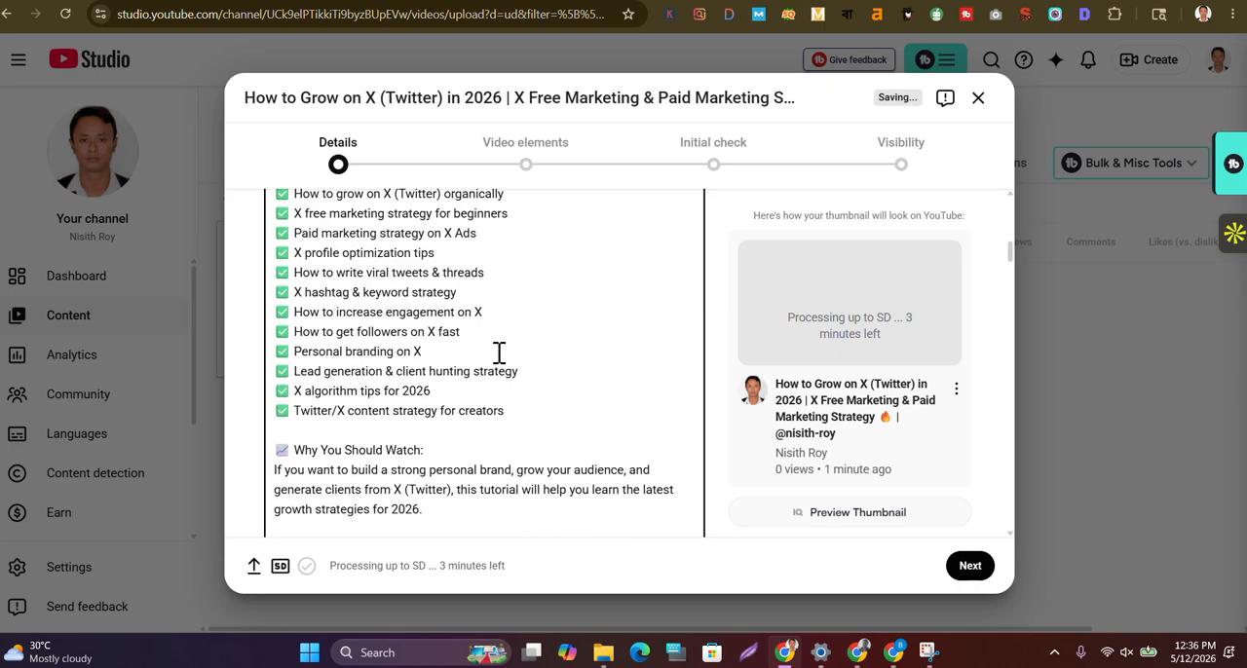
scroll(499, 352, "up", 2)
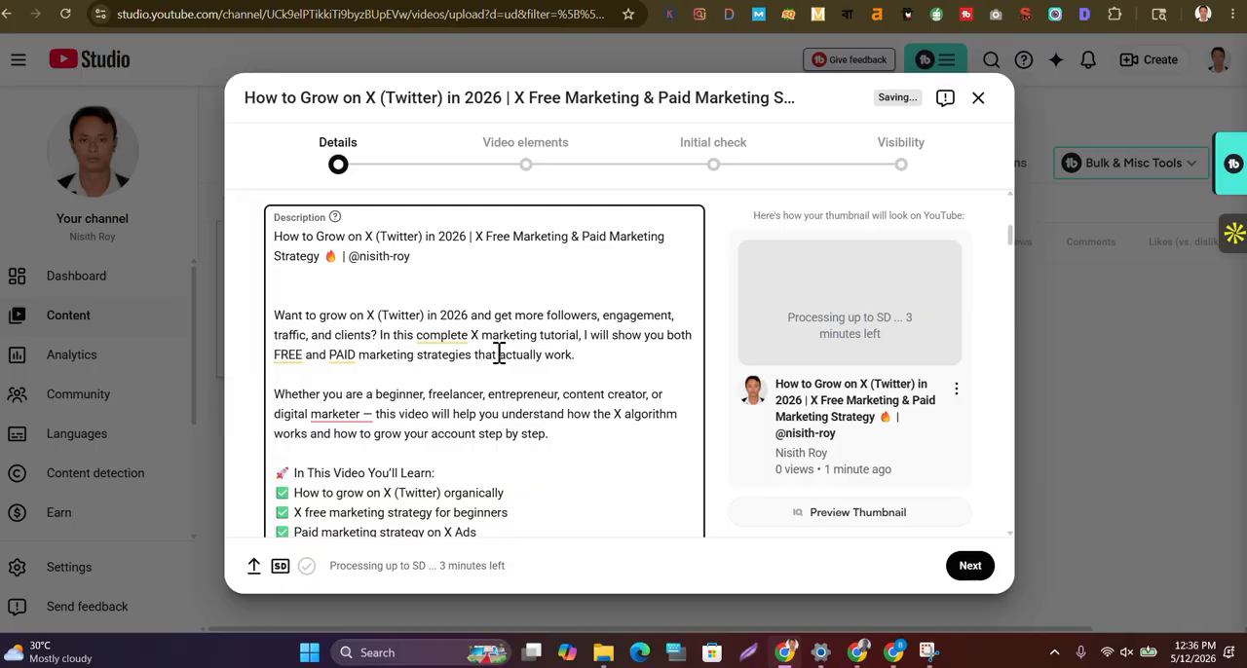
scroll(499, 354, "up", 1)
scroll(499, 353, "down", 5)
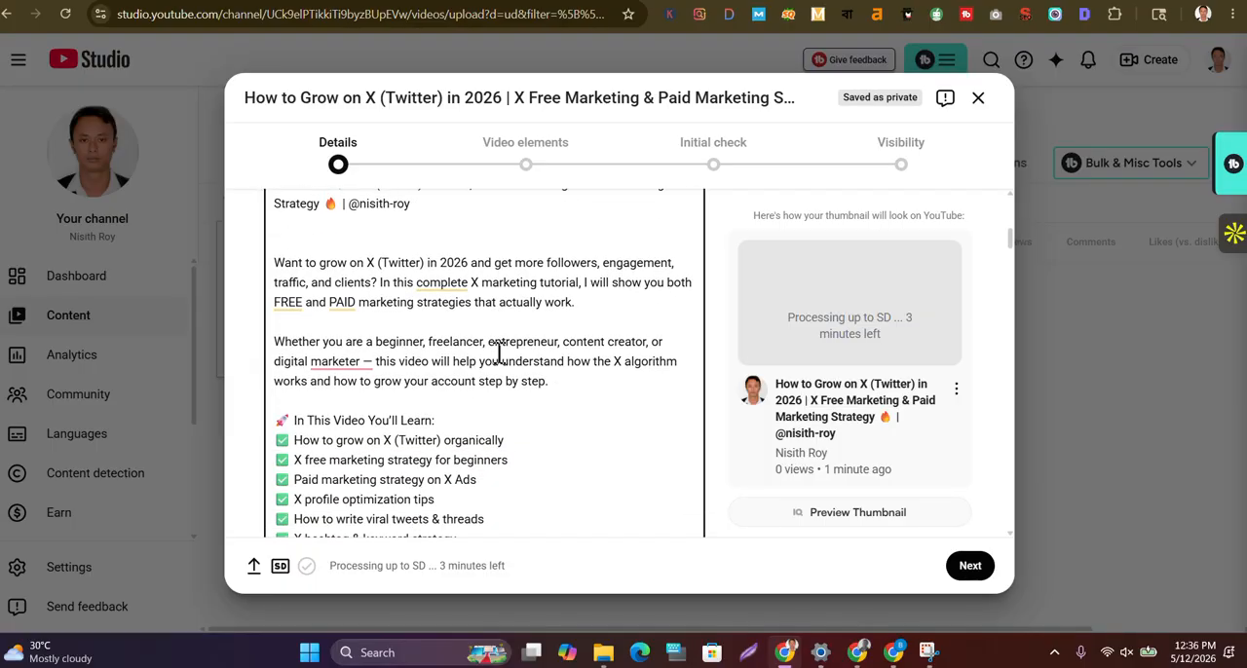
scroll(499, 353, "down", 8)
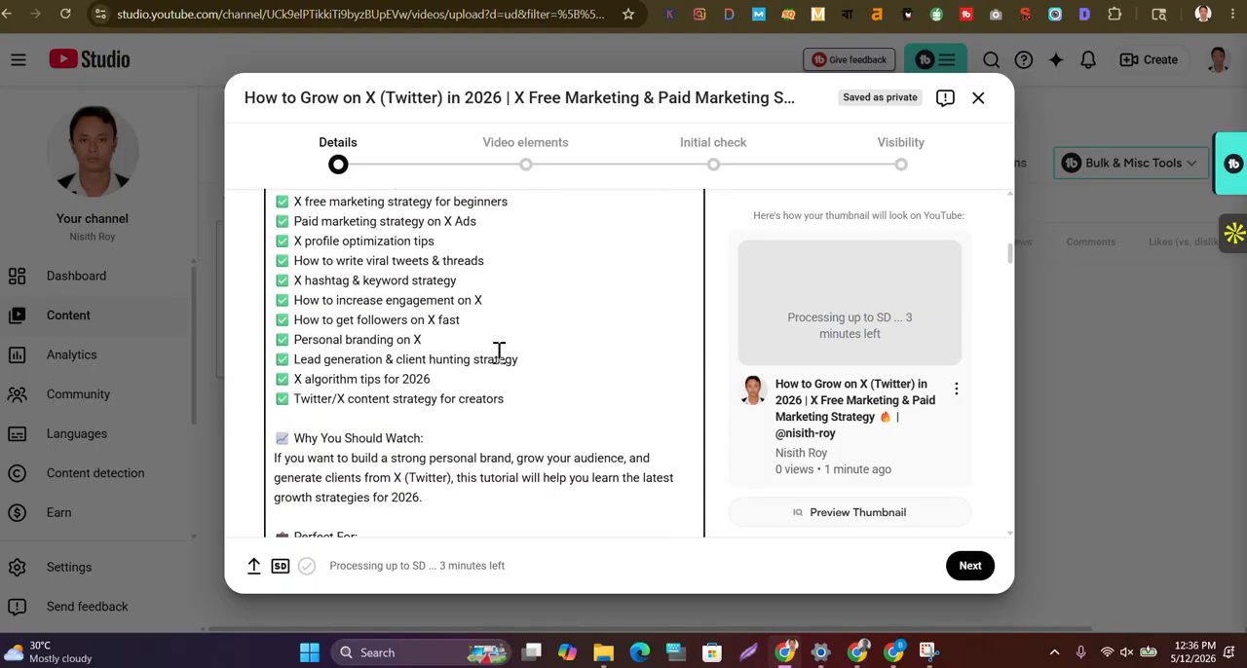
scroll(499, 353, "down", 10)
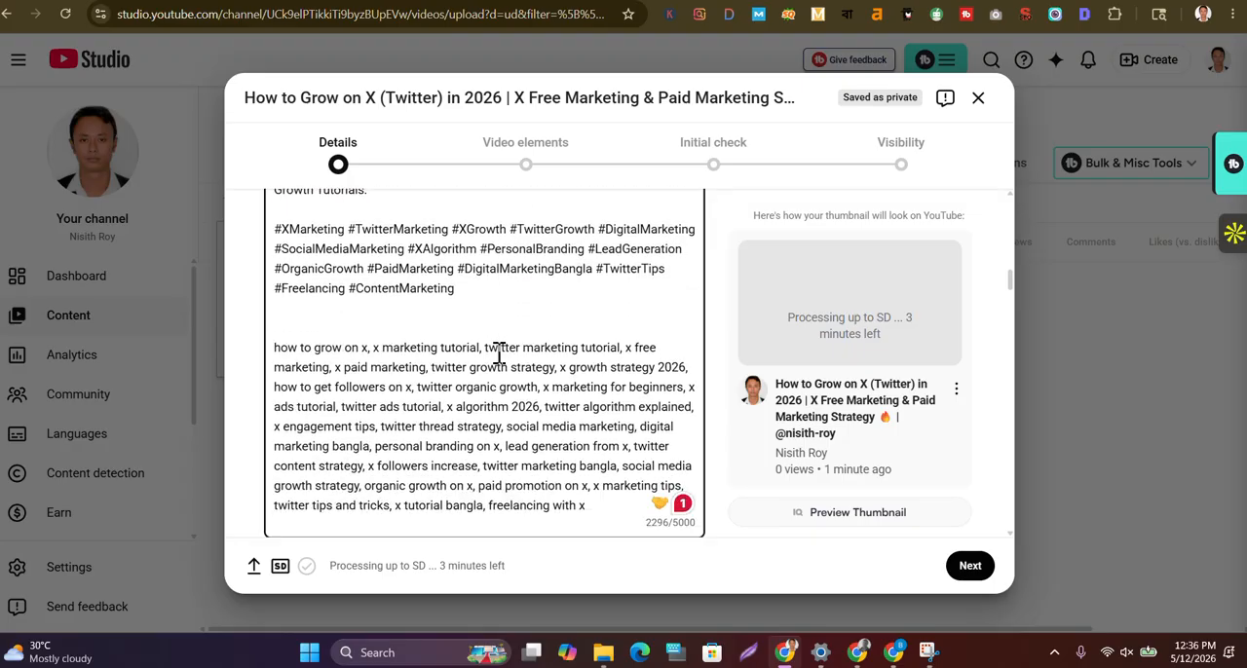
Upload the How-to-Grow-on-X-(Twitter)-in-2026 image from the Downloads folder as the video thumbnail
scroll(497, 356, "down", 3)
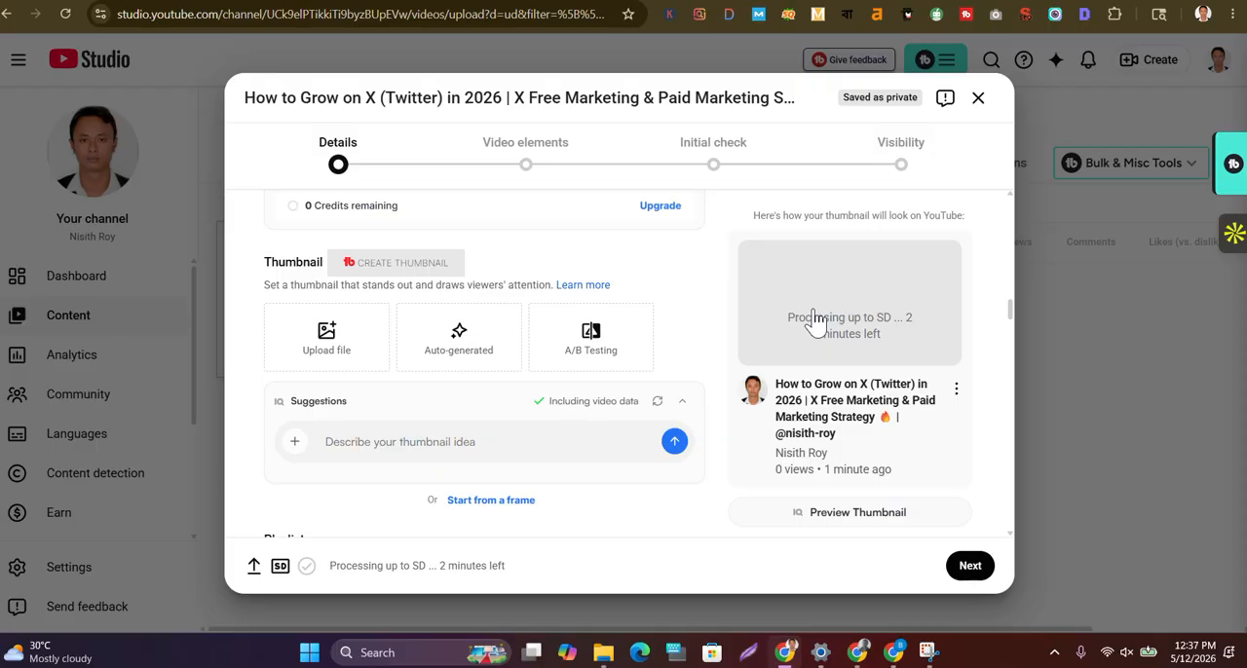
left_click(338, 348)
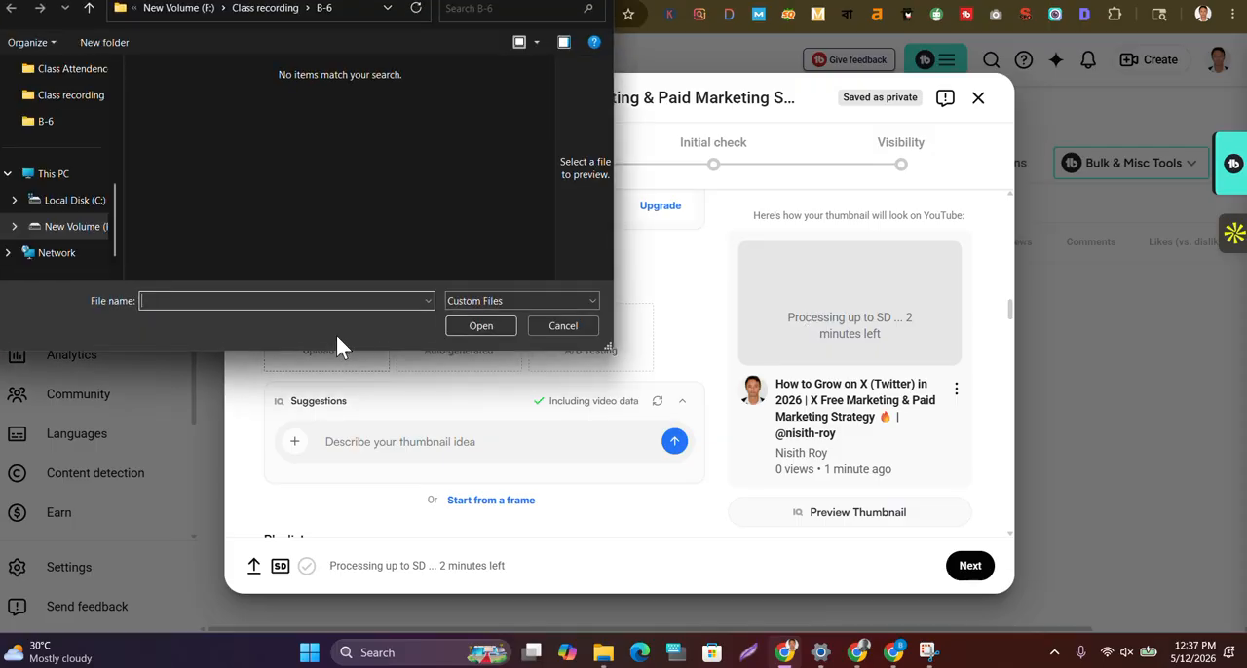
scroll(71, 125, "up", 5)
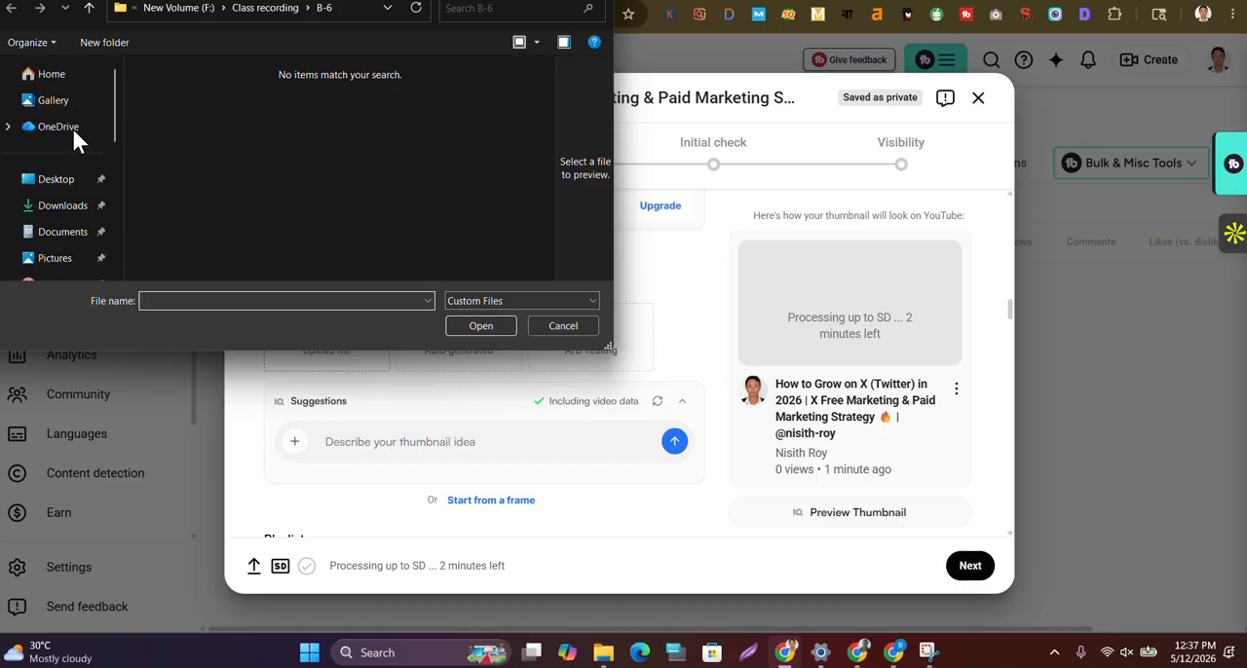
left_click(49, 210)
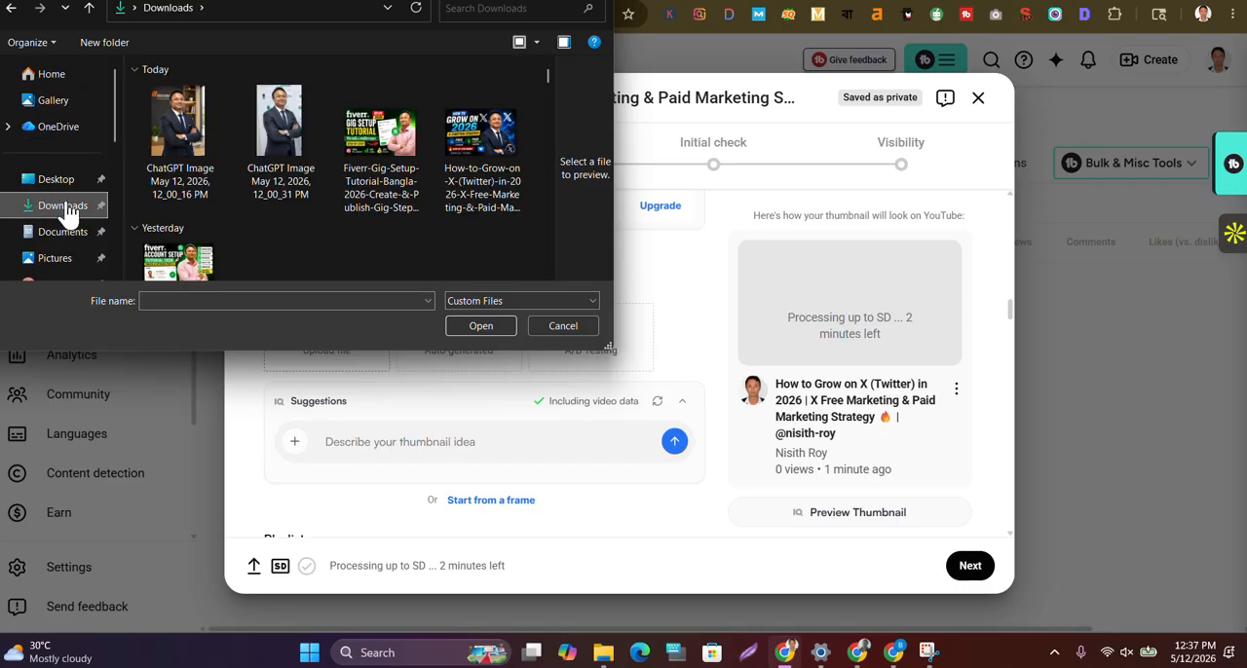
left_click(477, 179)
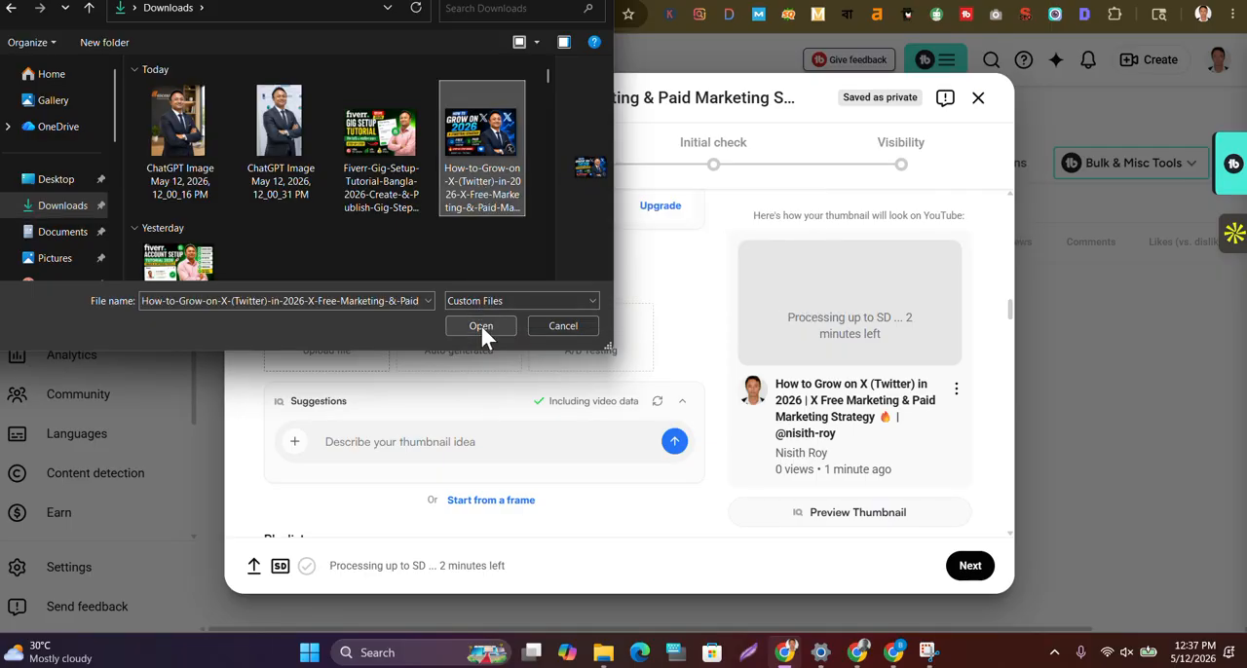
left_click(482, 327)
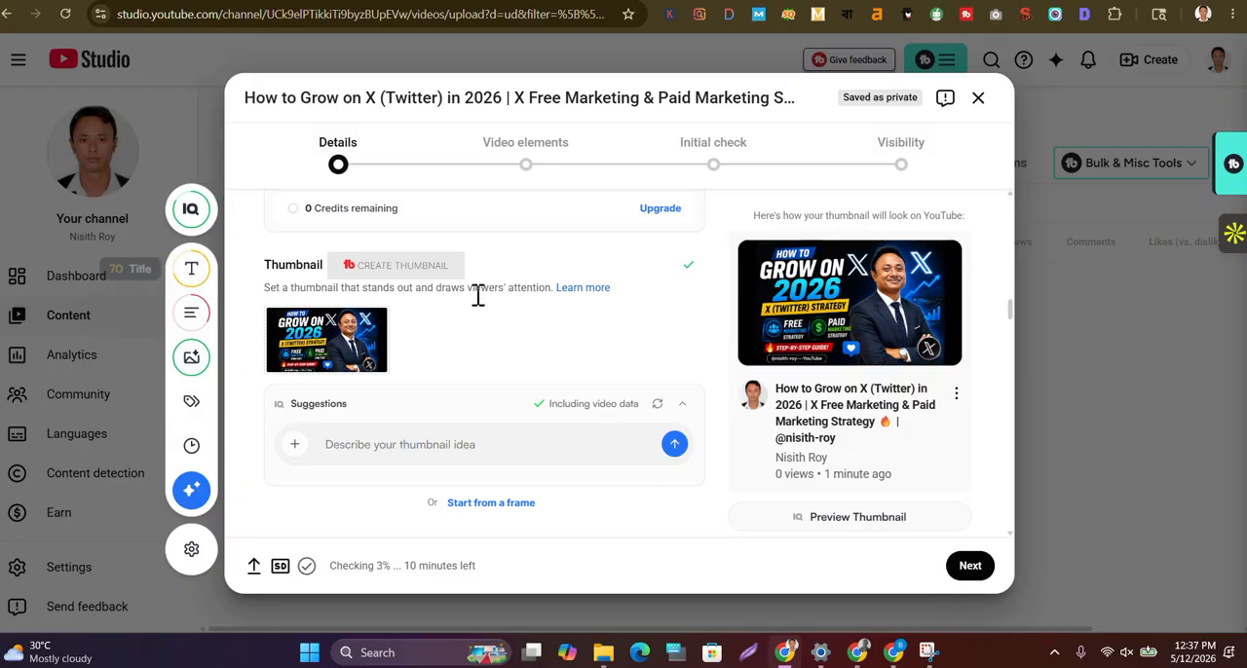
Set the video's audience to "No, it's not made for kids"
scroll(478, 310, "down", 4)
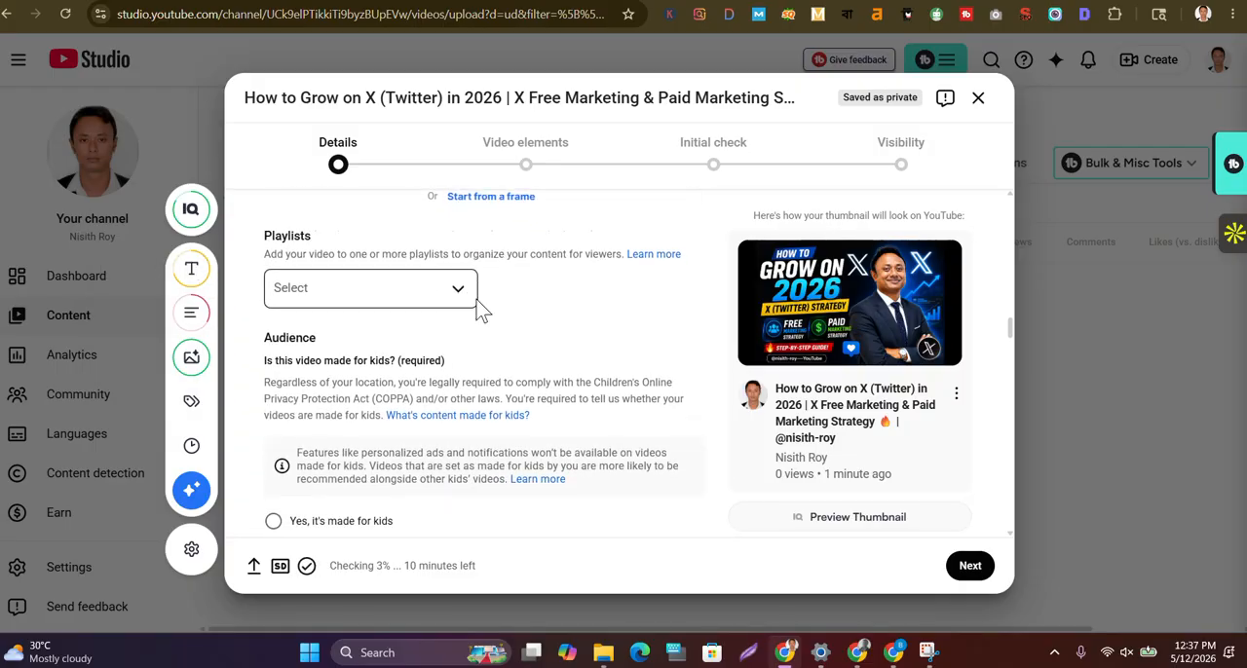
scroll(477, 310, "down", 1)
scroll(479, 310, "up", 1)
scroll(477, 310, "up", 1)
scroll(477, 310, "down", 3)
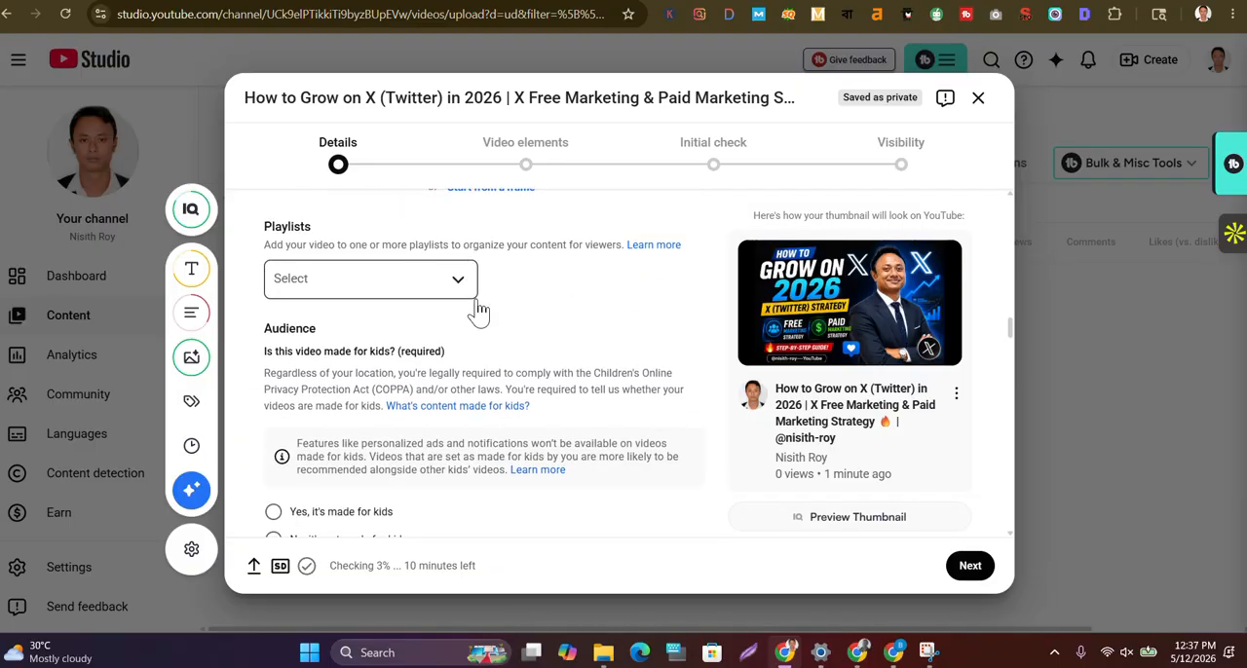
left_click(273, 356)
Switch to the Grow on X Tutorial chat in ChatGPT and copy only the SEO tag list, from "how to grow on x" to "freelancing with x"
scroll(520, 376, "down", 2)
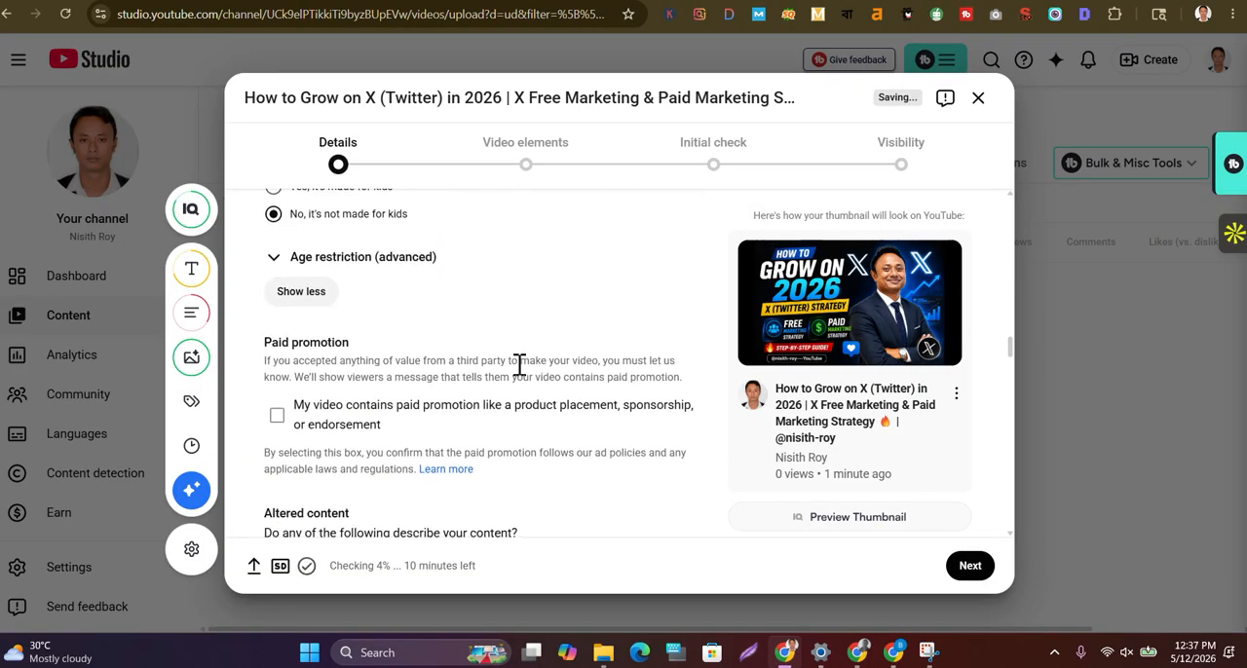
scroll(519, 364, "down", 4)
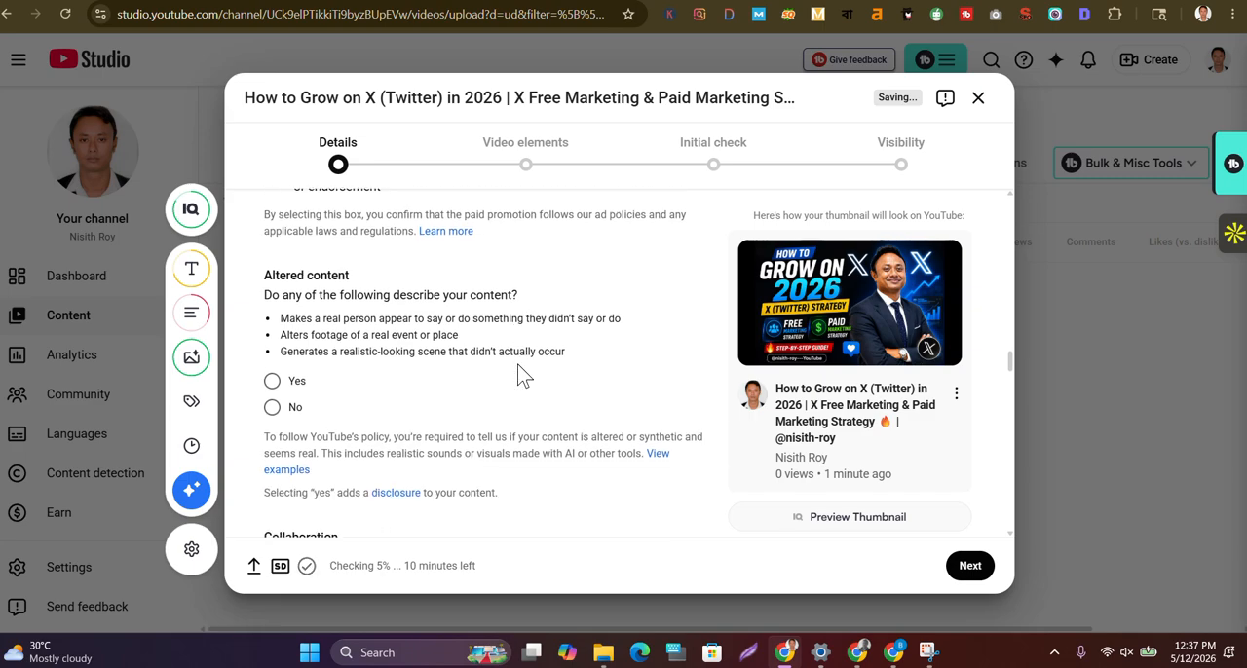
scroll(520, 365, "down", 1)
scroll(524, 375, "down", 4)
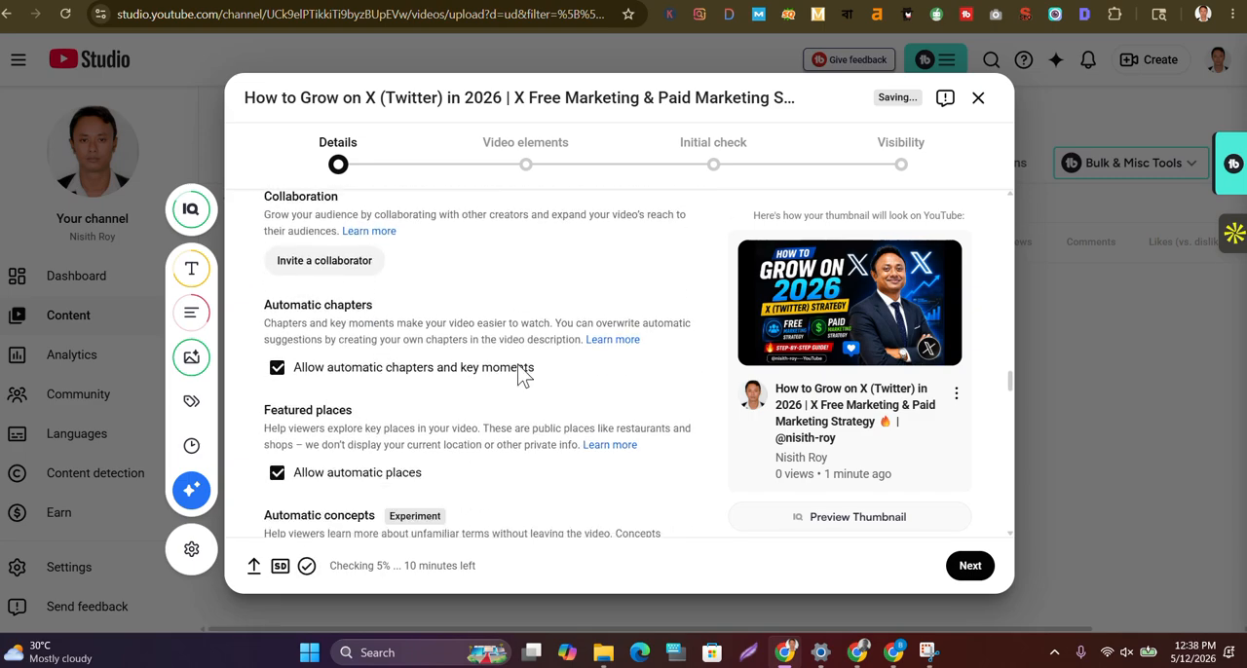
scroll(519, 365, "down", 2)
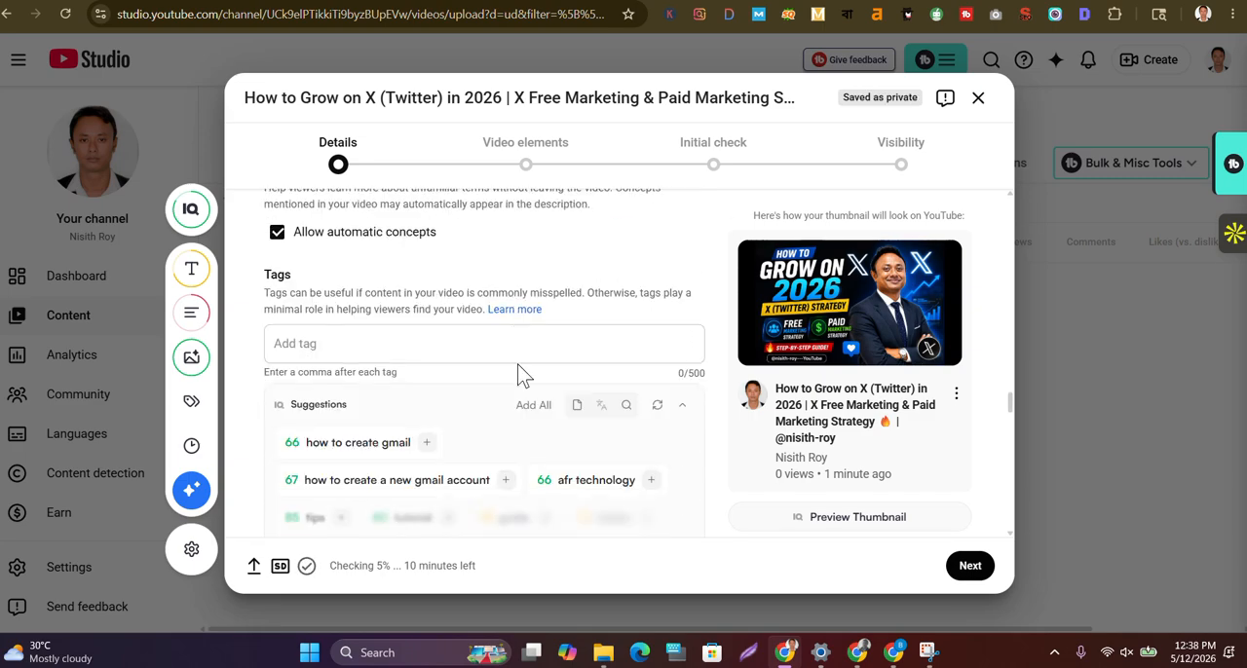
left_click(396, 306)
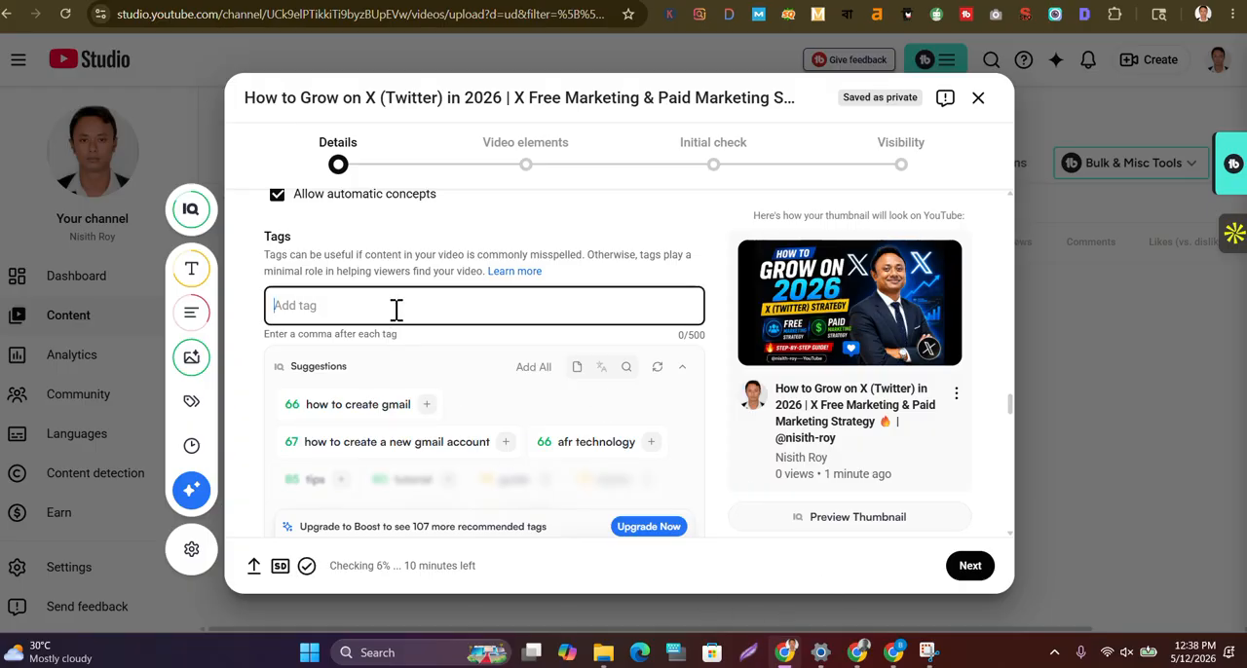
mouse_move(861, 655)
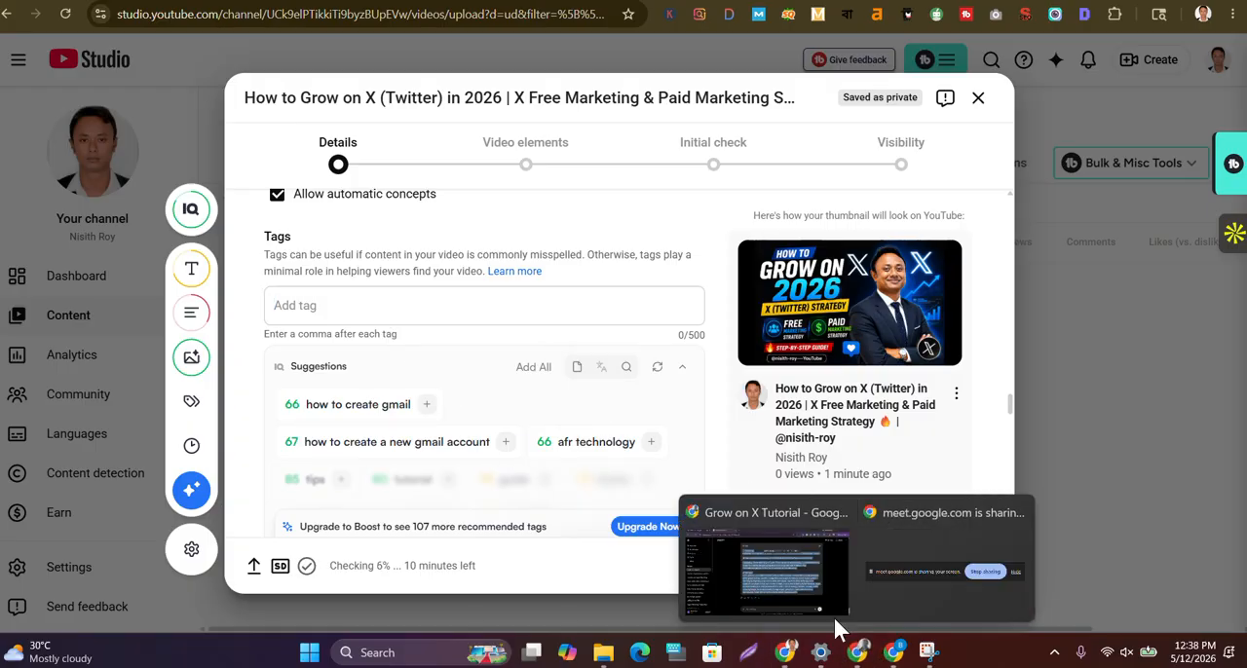
left_click(809, 578)
left_click(651, 314)
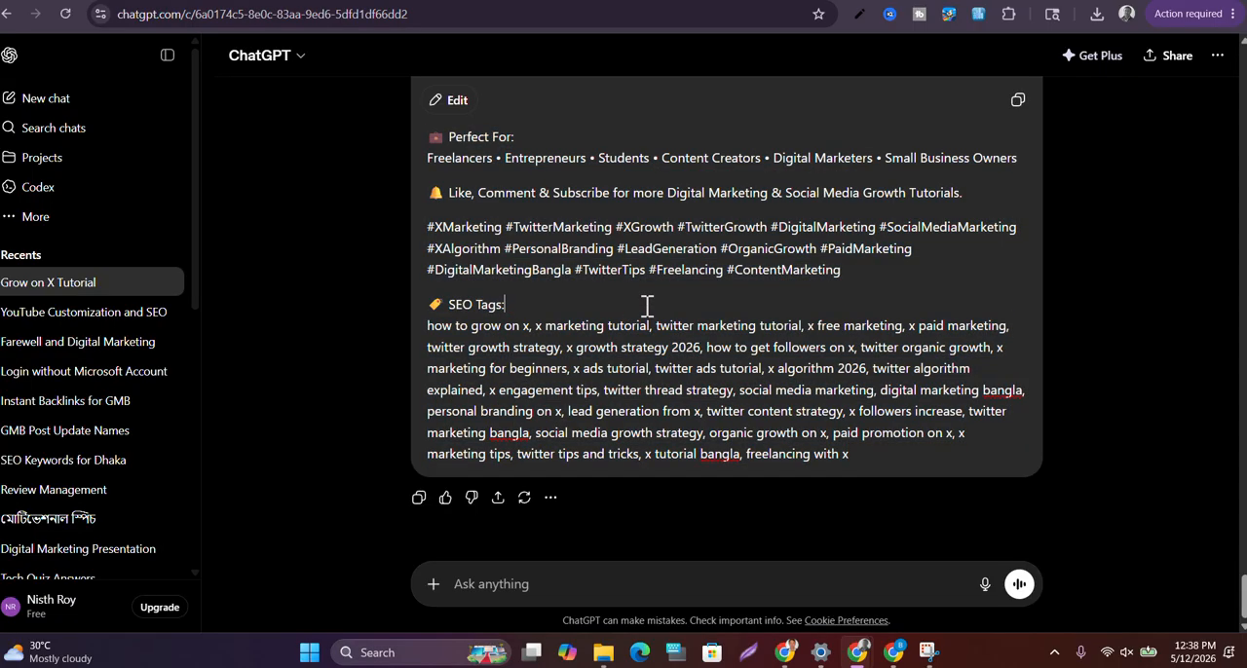
left_click_drag(426, 326, 855, 456)
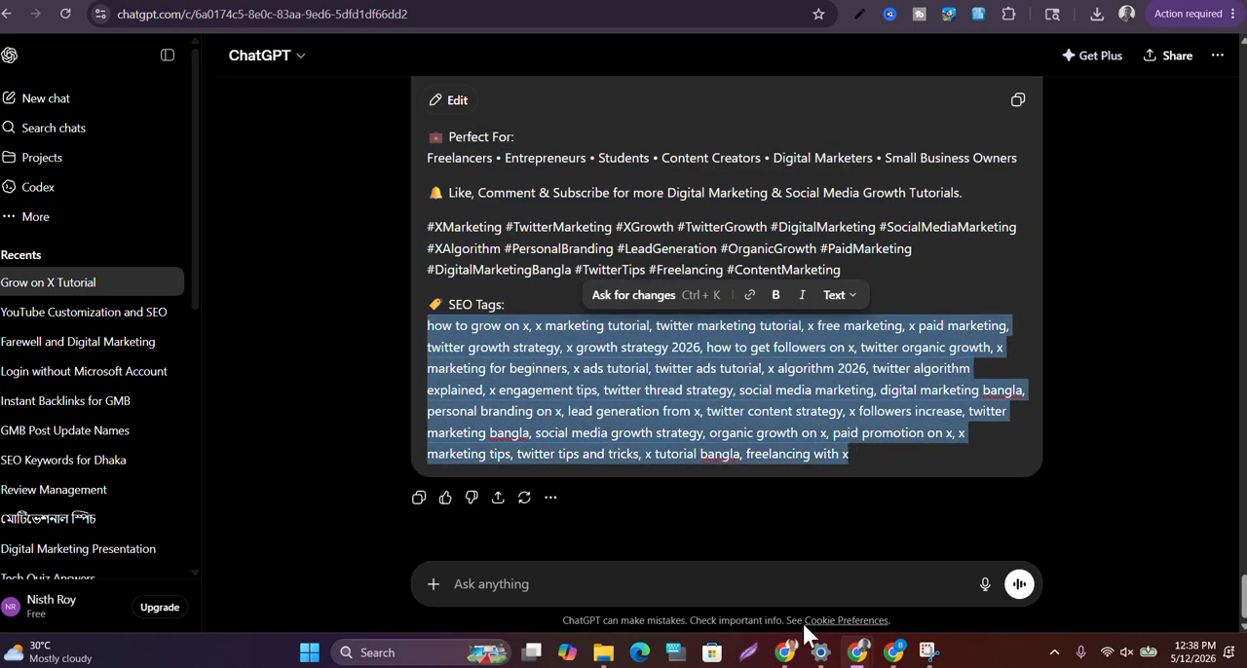
Return to YouTube Studio and paste the copied SEO tags into the video's tags field
mouse_move(785, 651)
left_click(785, 565)
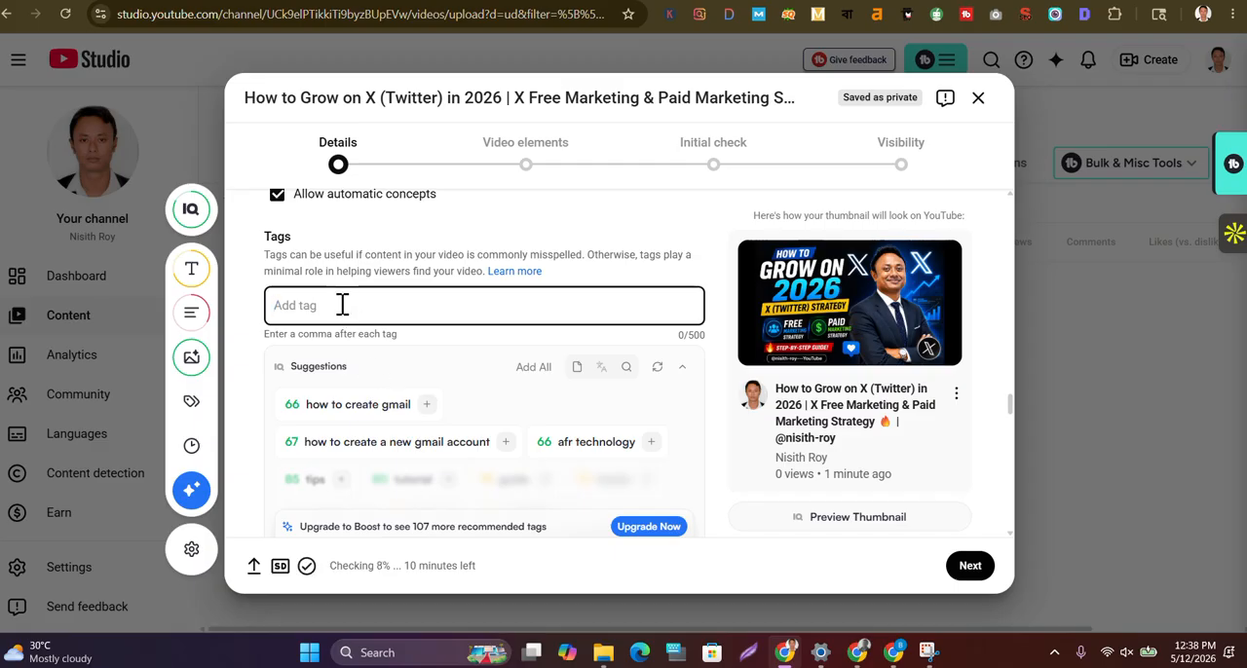
key("ctrl+v")
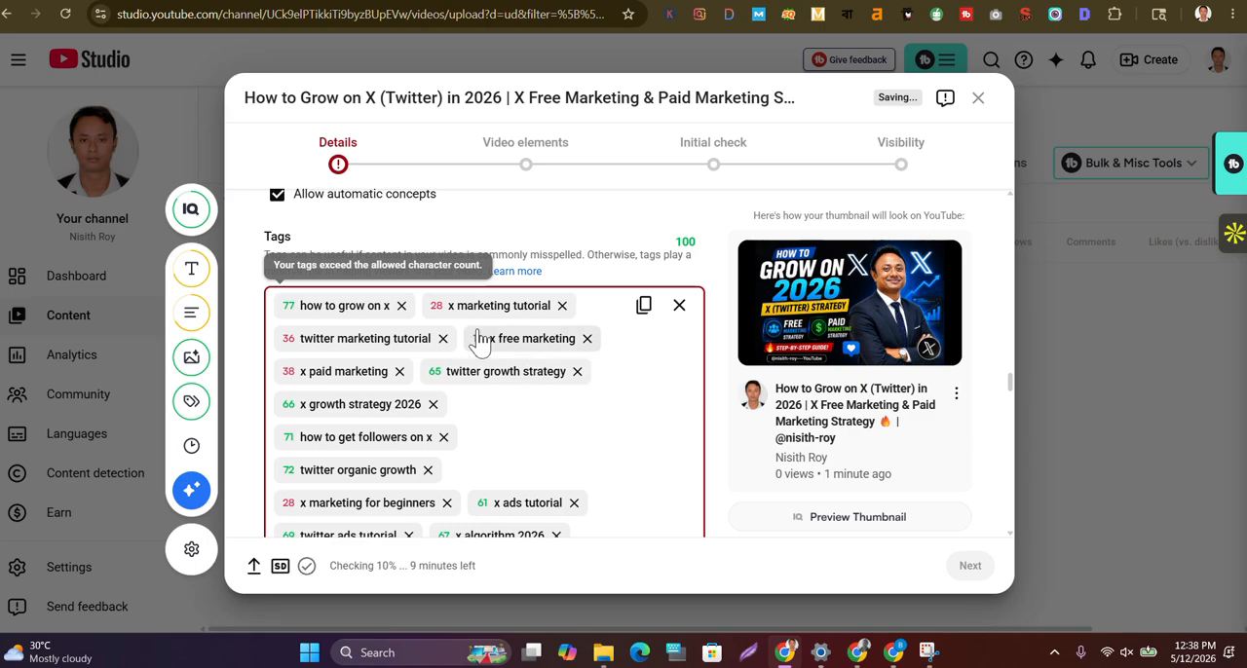
Remove the tags "x free marketing", "x marketing tutorial", "x paid marketing", "x marketing for beginners" and "twitter marketing tutorial" from the video's tags
mouse_move(482, 348)
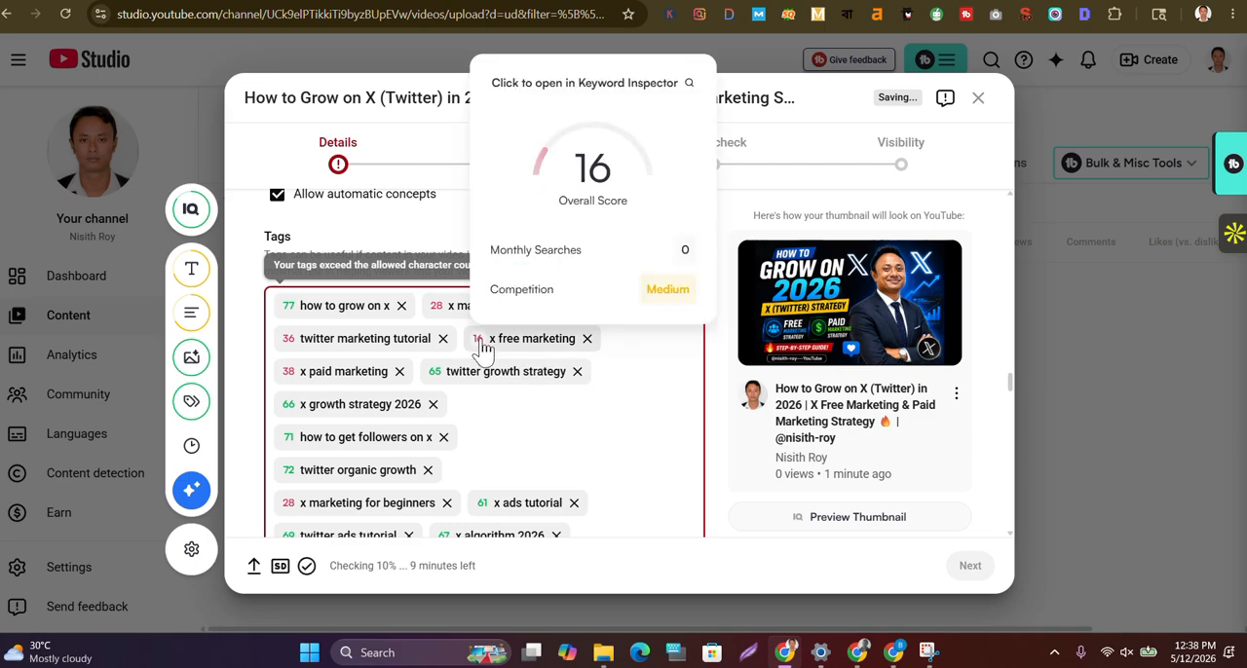
left_click(588, 339)
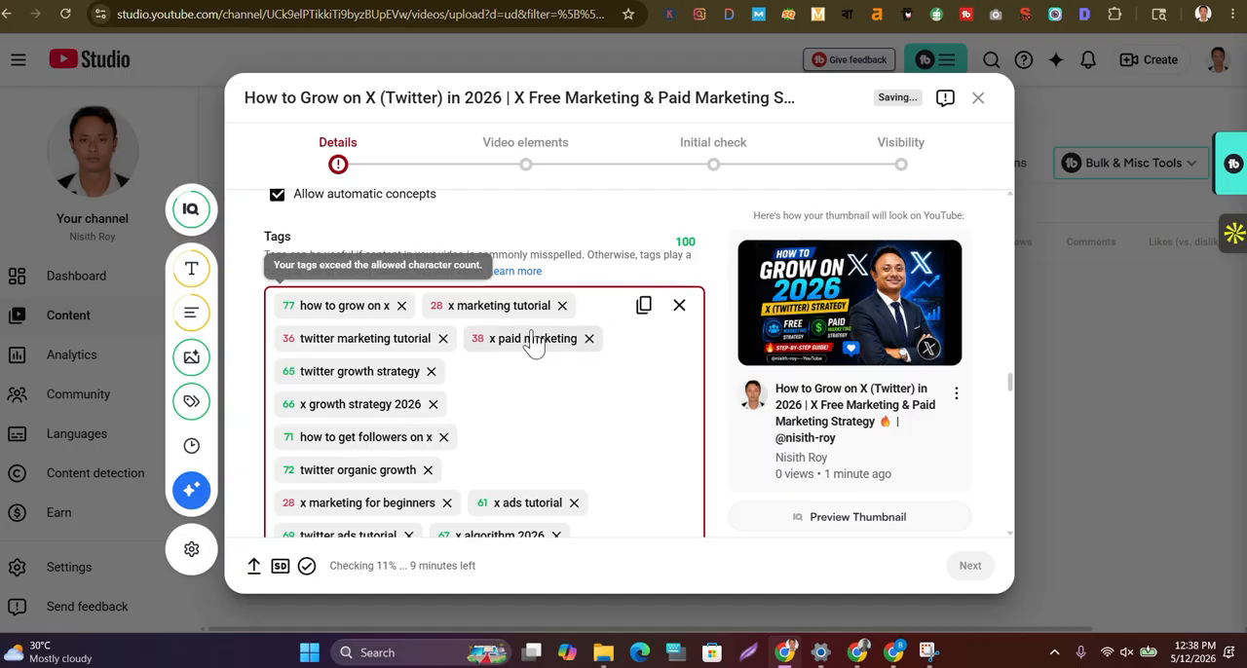
left_click(562, 306)
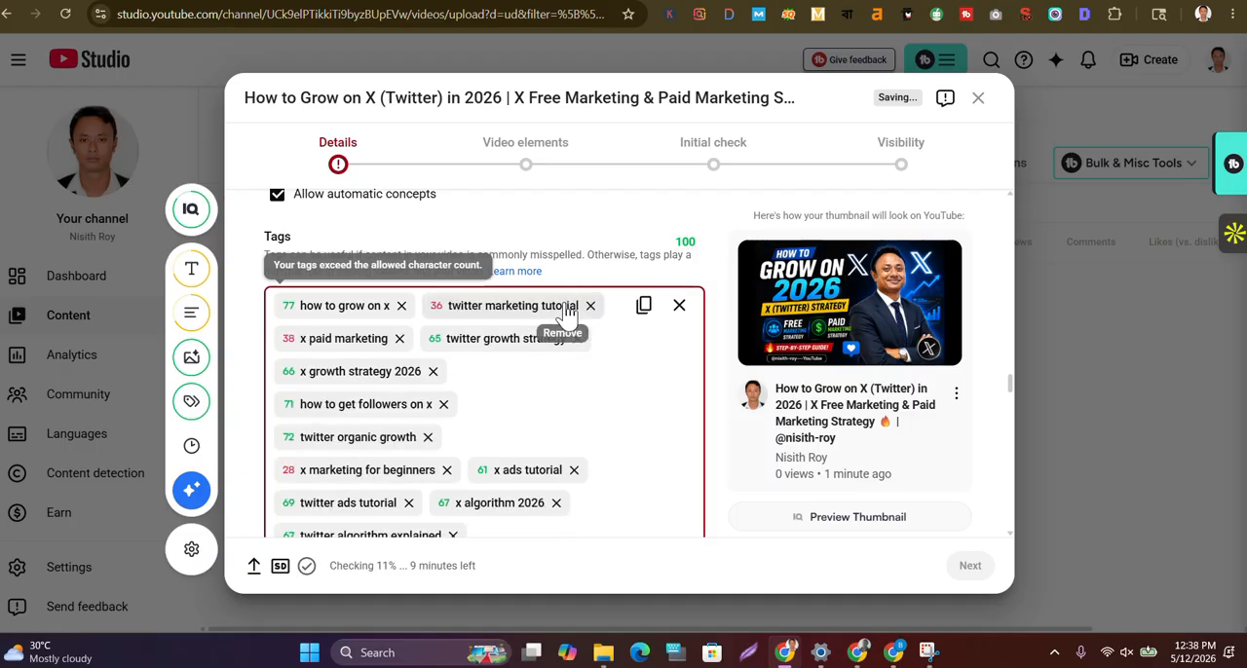
left_click(401, 339)
scroll(503, 436, "down", 1)
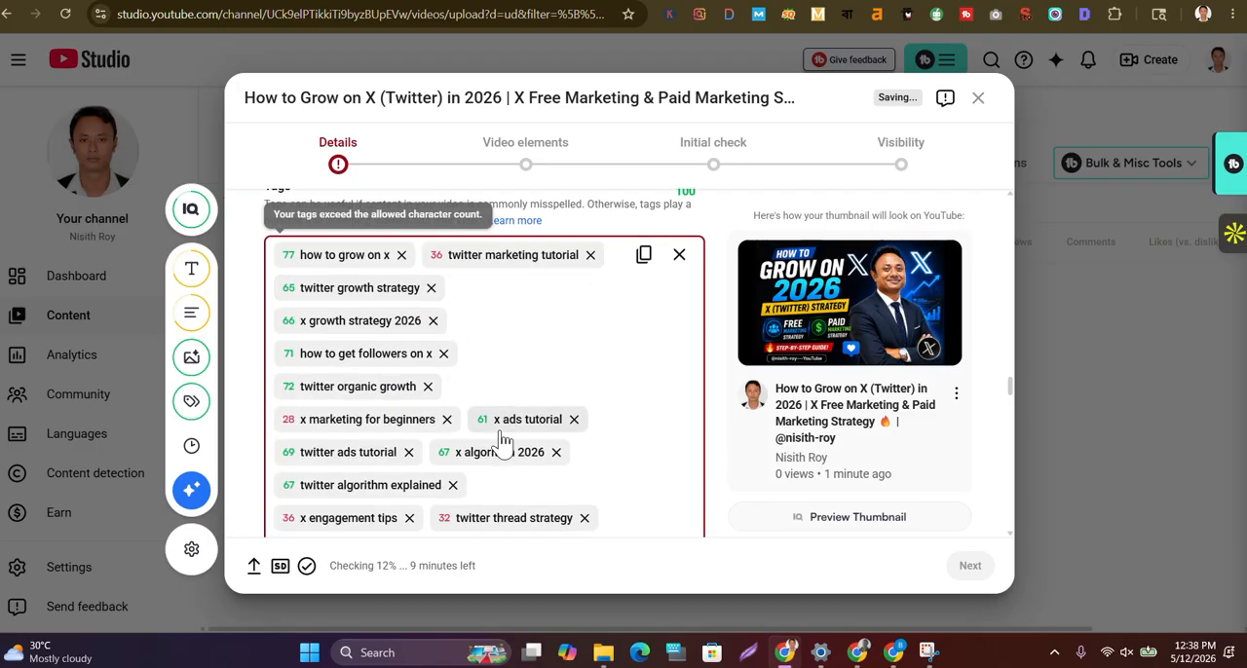
left_click(447, 420)
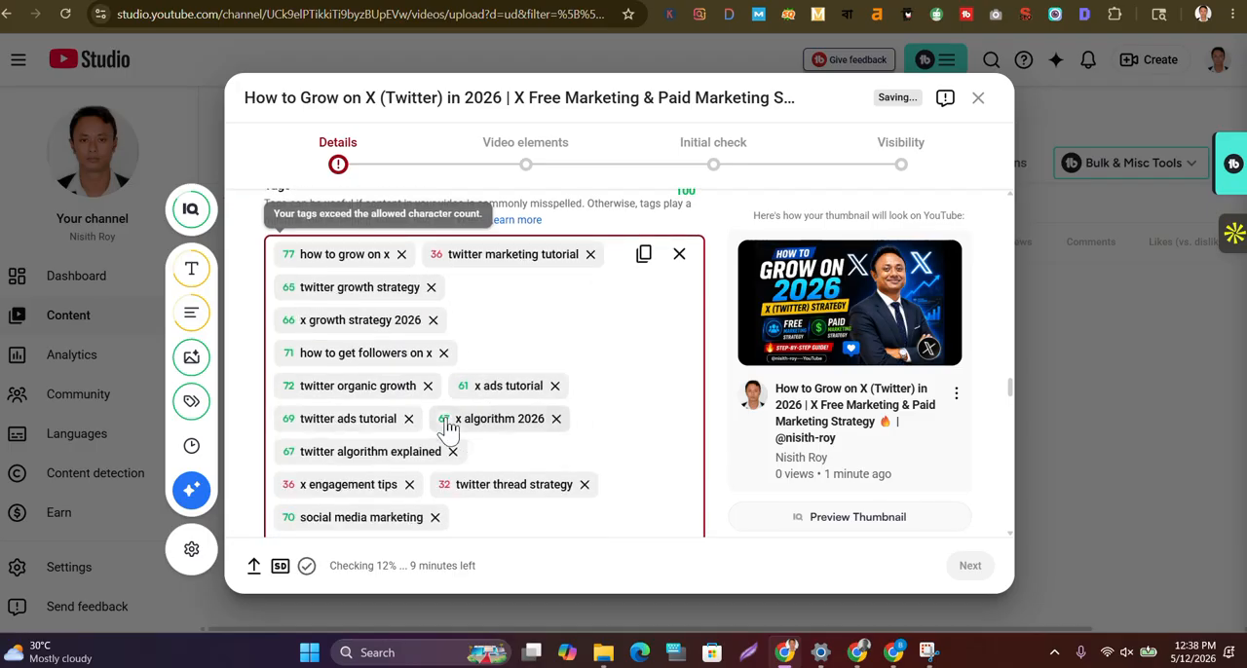
scroll(600, 398, "up", 1)
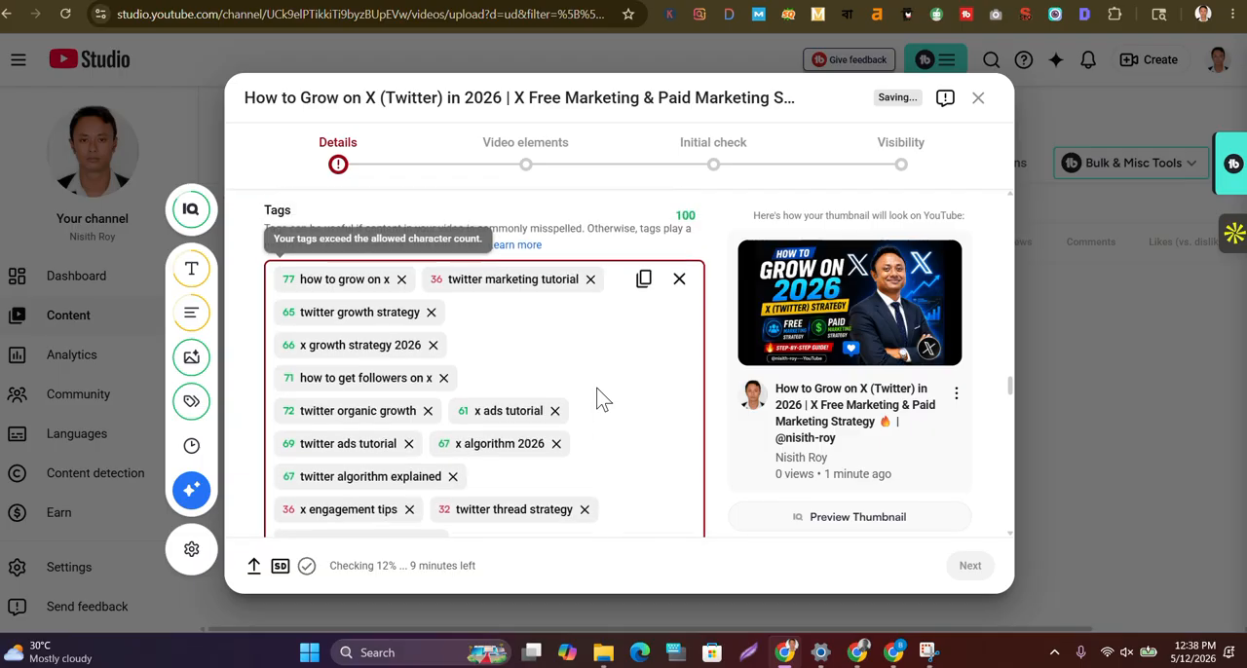
left_click(591, 304)
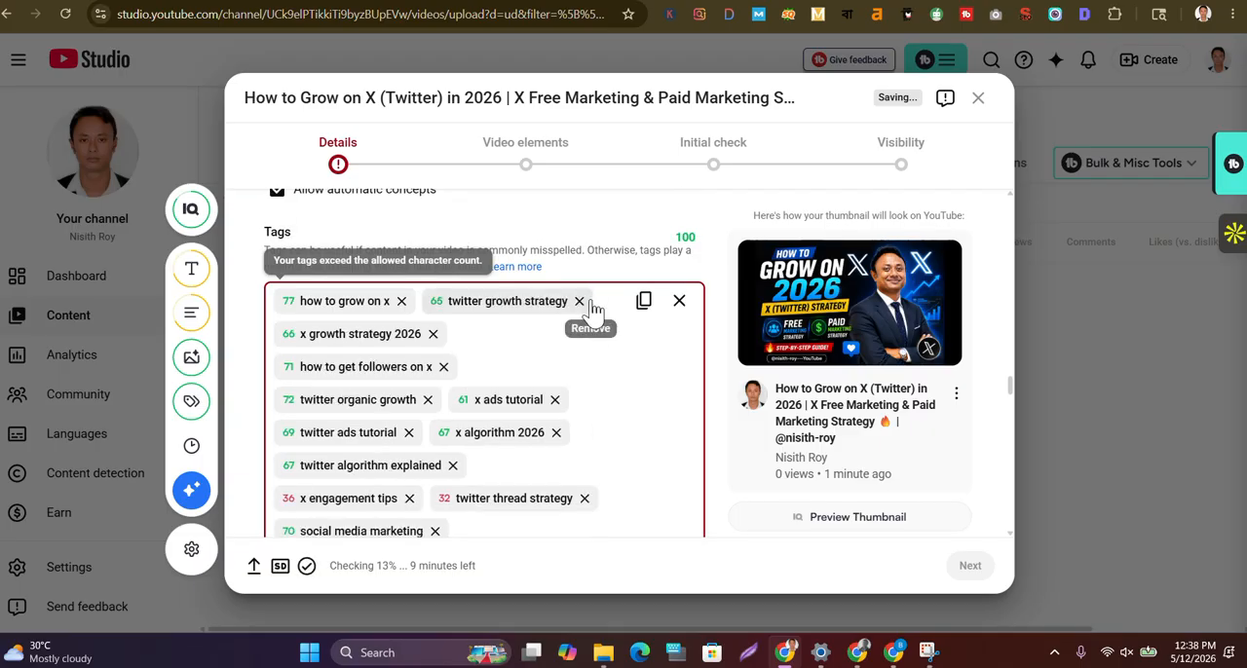
Delete the low-scoring tags "x engagement tips", "twitter thread strategy", "lead generation from x", "freelancing with x" and "x tutorial bangla"
scroll(626, 446, "down", 1)
scroll(621, 446, "down", 1)
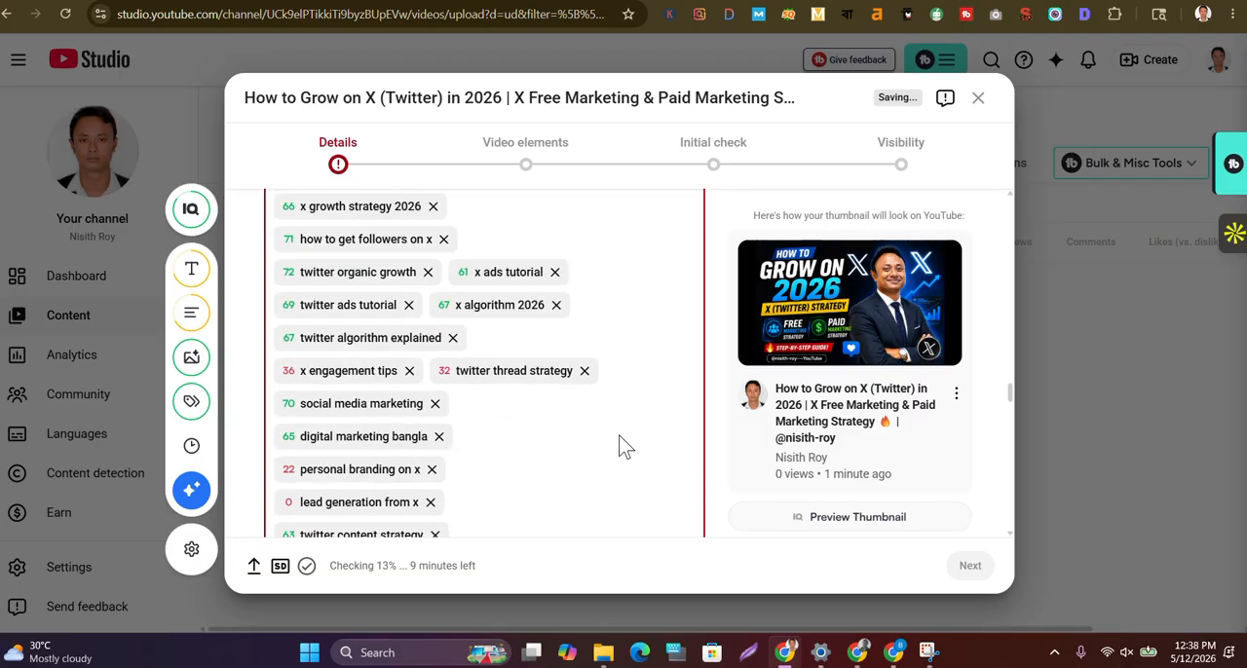
left_click(409, 371)
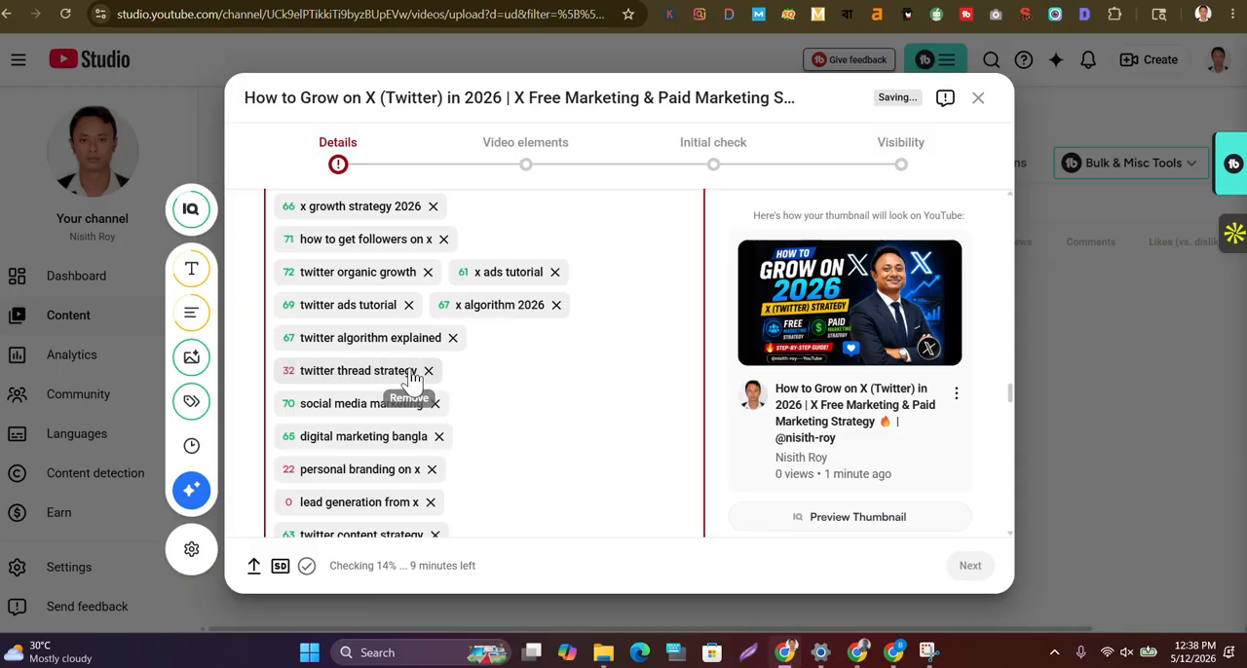
left_click(428, 371)
scroll(478, 418, "down", 1)
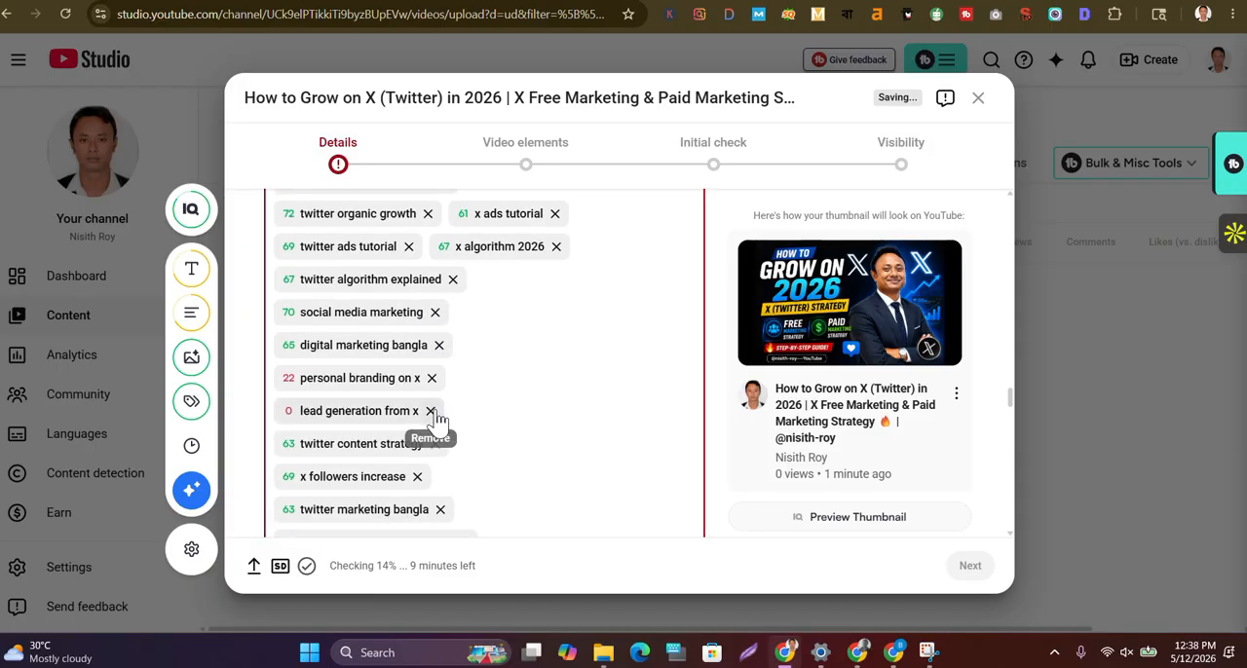
left_click(430, 413)
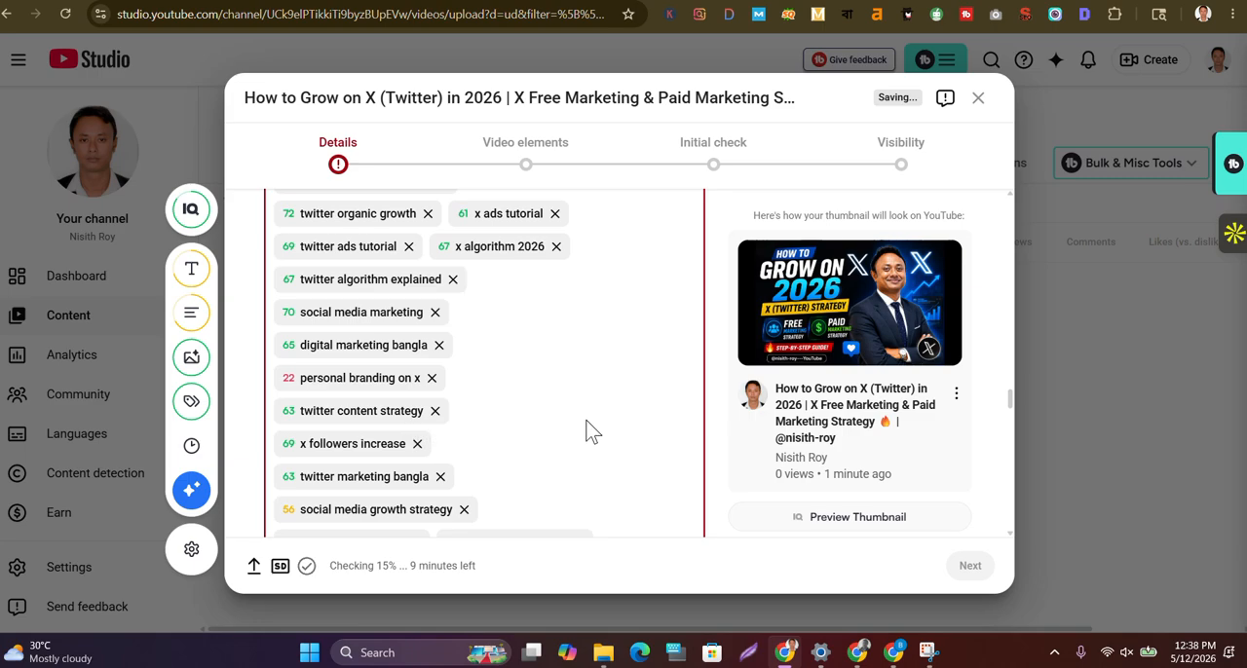
scroll(587, 432, "down", 2)
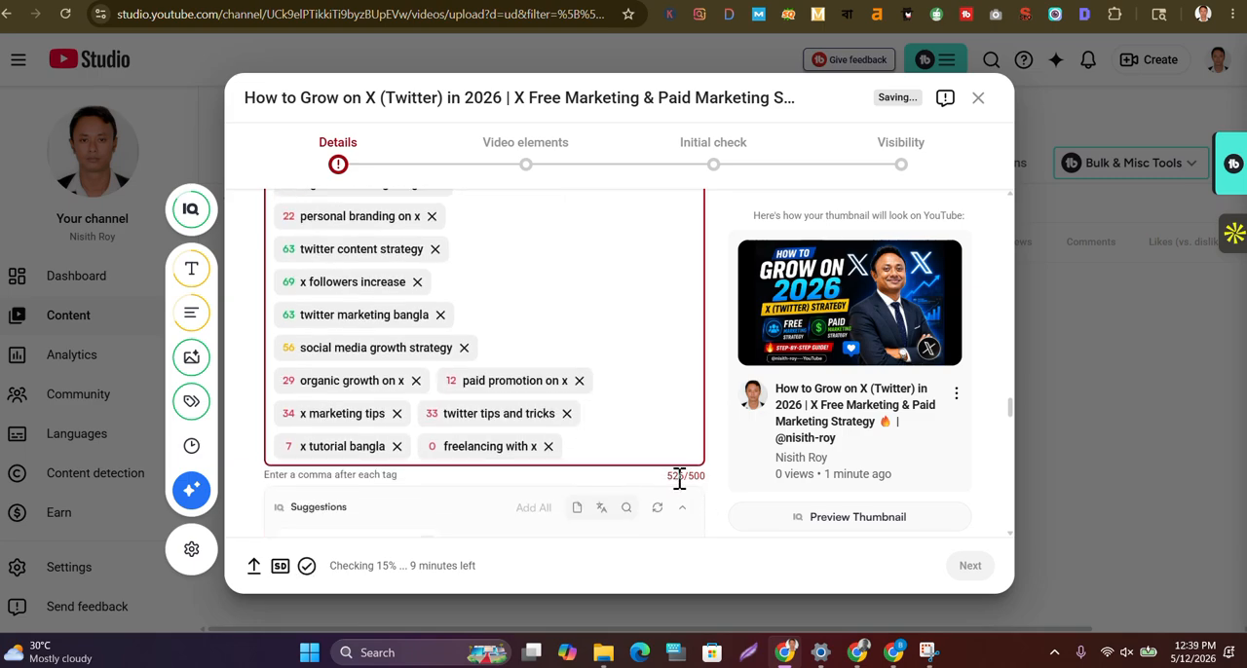
left_click(548, 447)
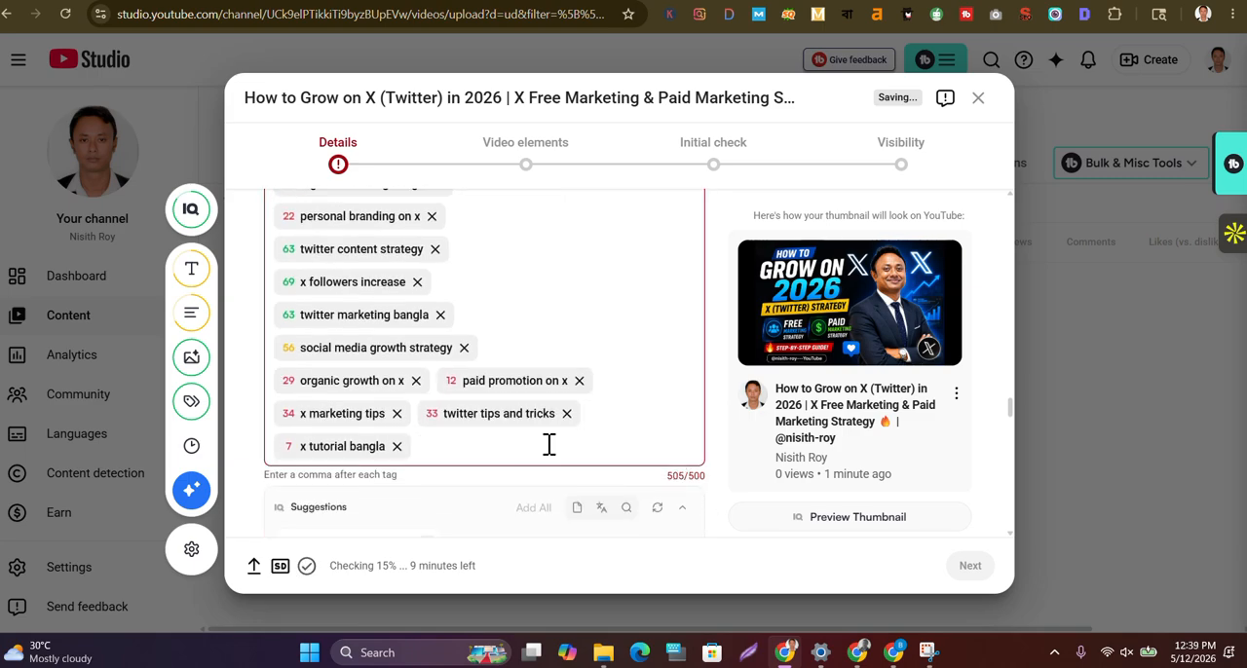
left_click(396, 446)
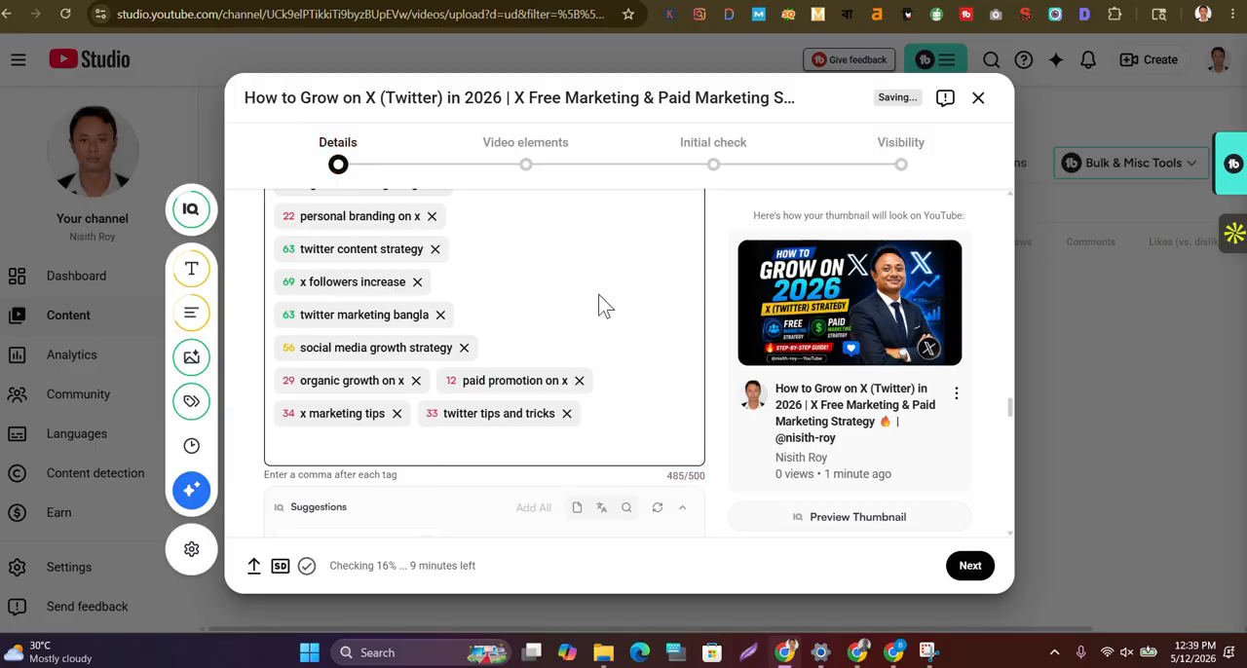
Remove the remaining red-scored tags "paid promotion on x", "personal branding on x", "organic growth on x", "twitter tips and tricks" and "x marketing tips"
scroll(604, 305, "up", 1)
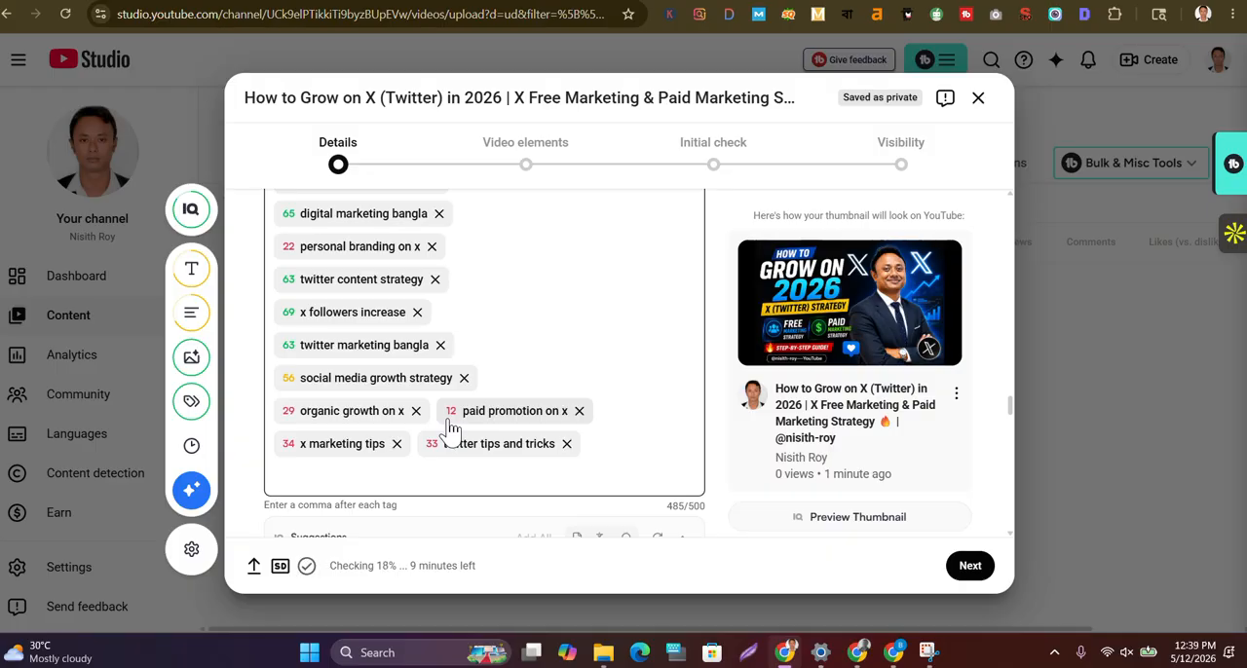
left_click(580, 413)
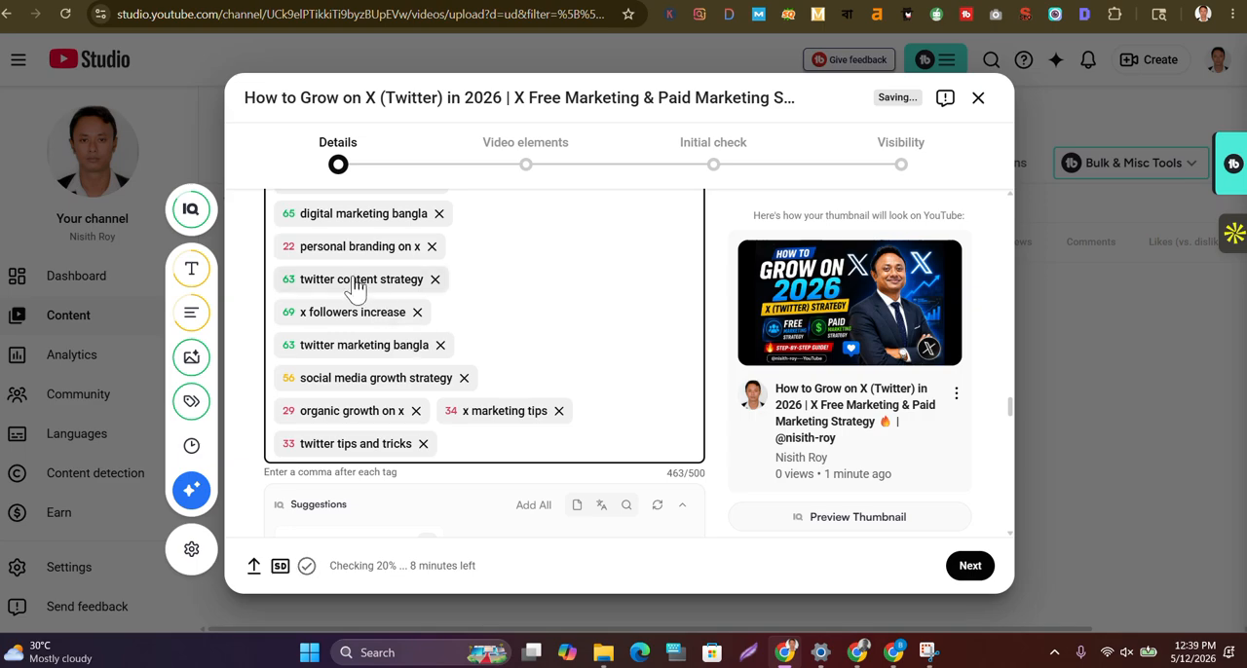
left_click(432, 247)
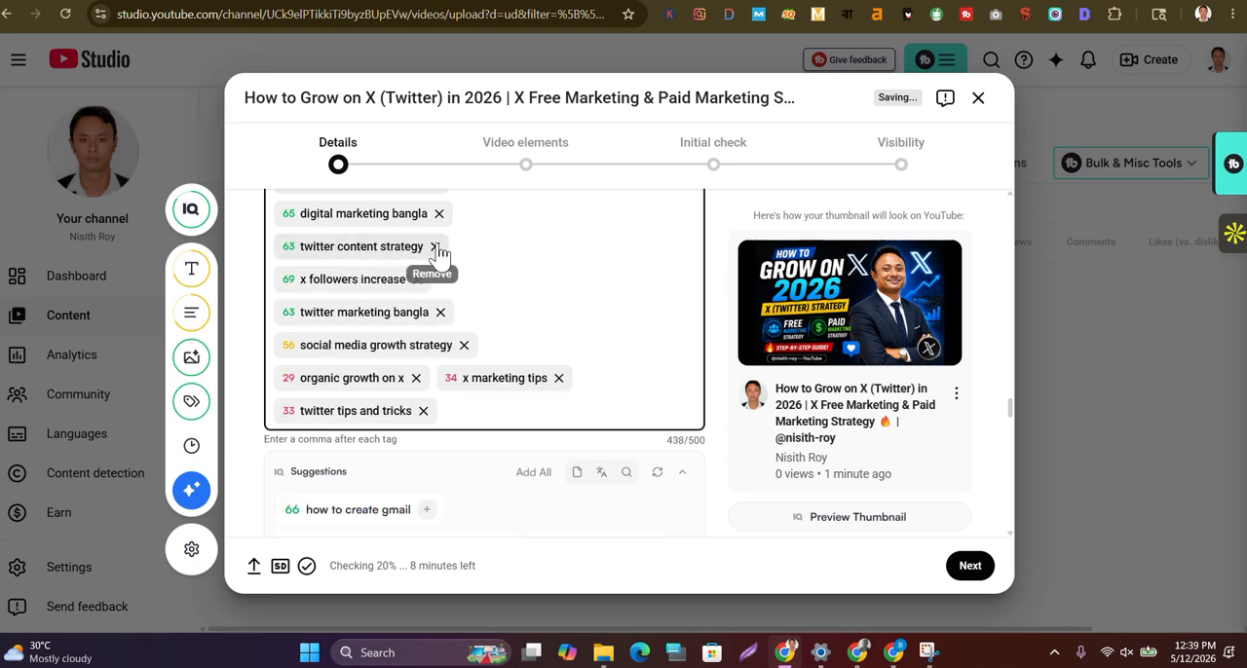
left_click(416, 379)
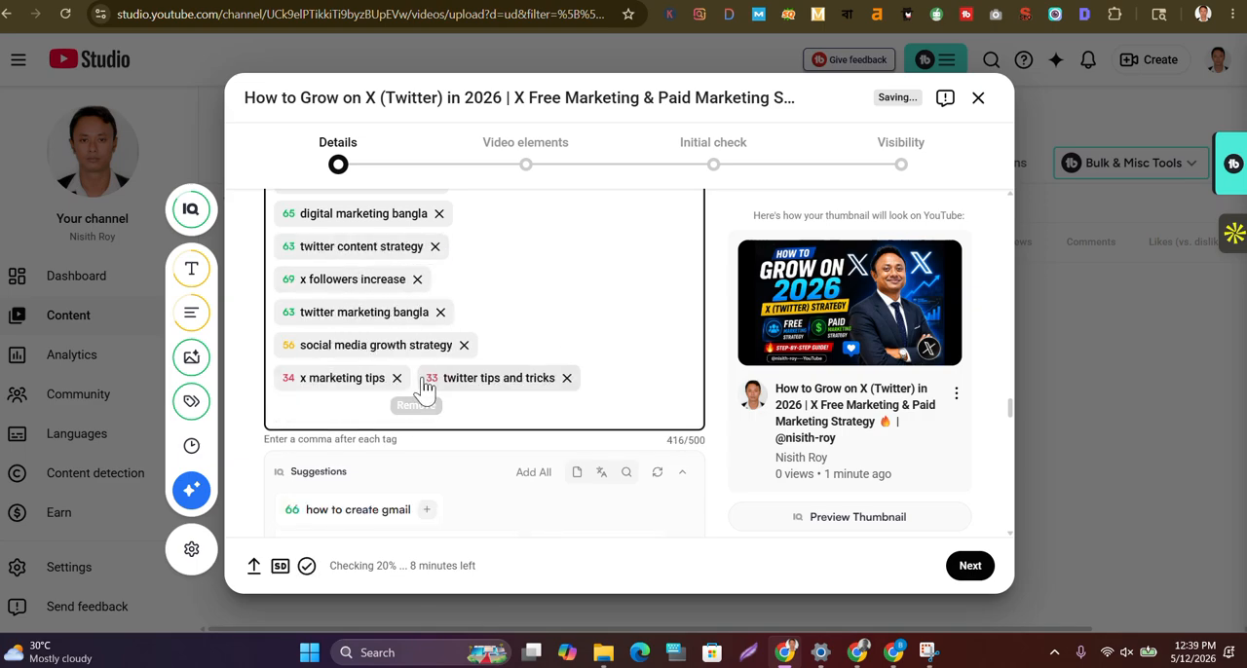
left_click(566, 379)
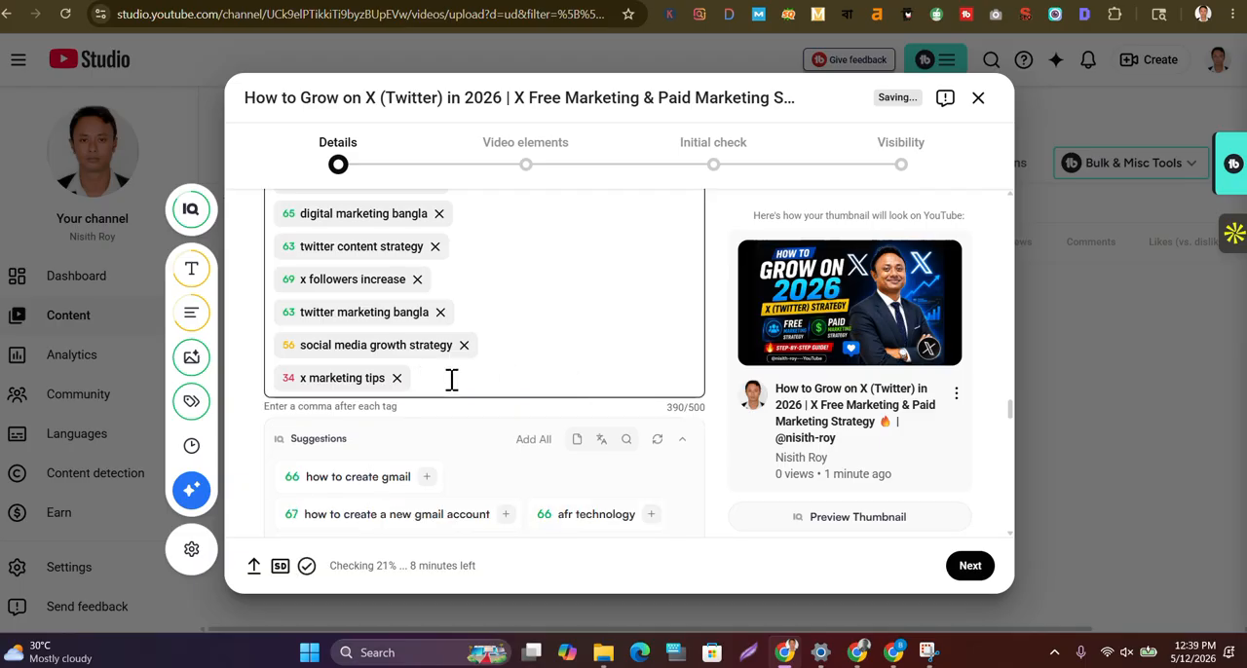
left_click(397, 379)
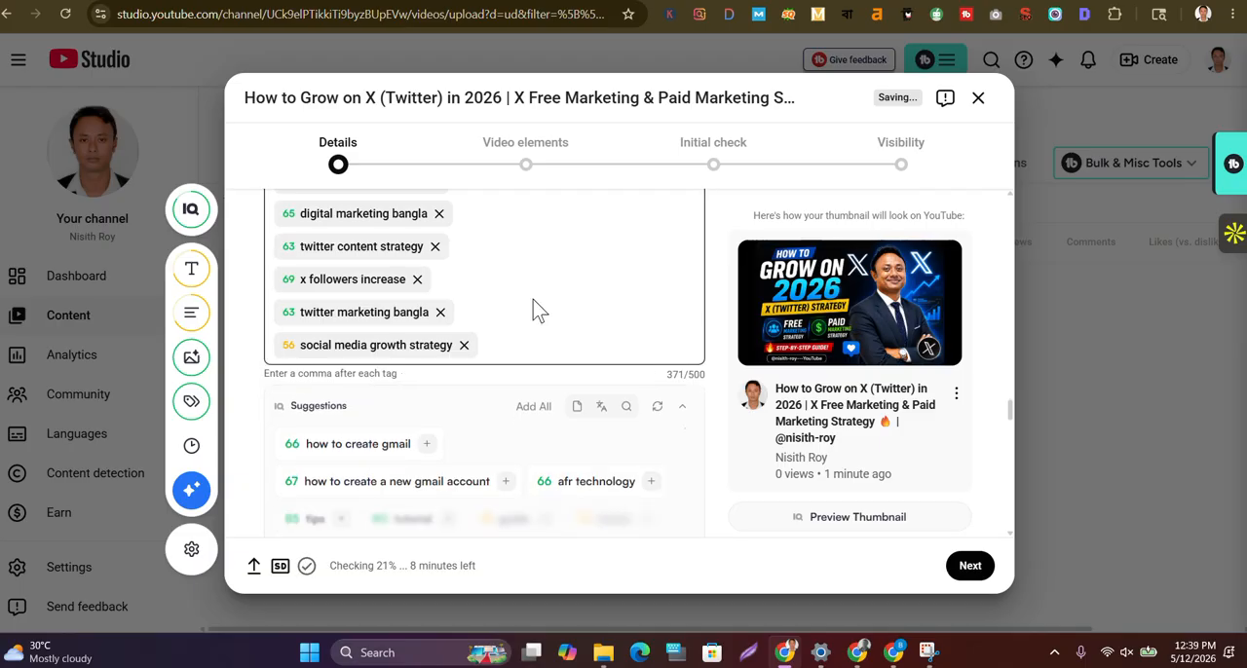
Review the remaining tags with their scores and character count, and examine the suggested and recommended tags beneath them
scroll(529, 306, "up", 5)
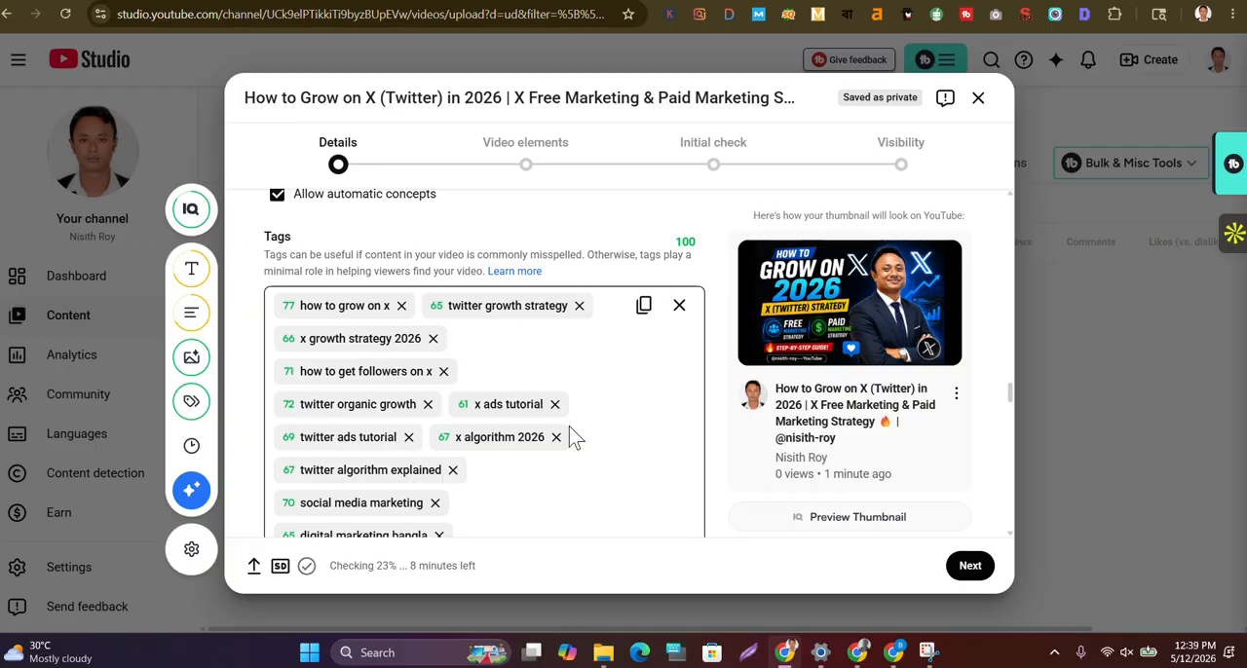
scroll(574, 439, "down", 3)
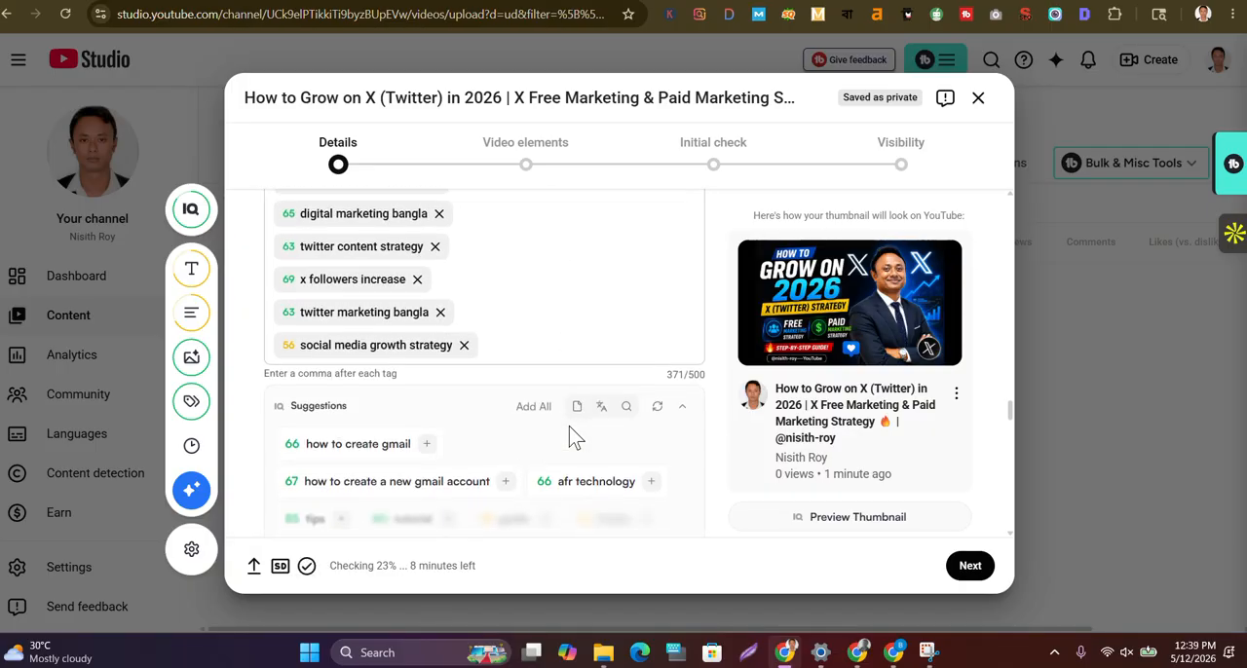
scroll(575, 439, "down", 1)
mouse_move(368, 404)
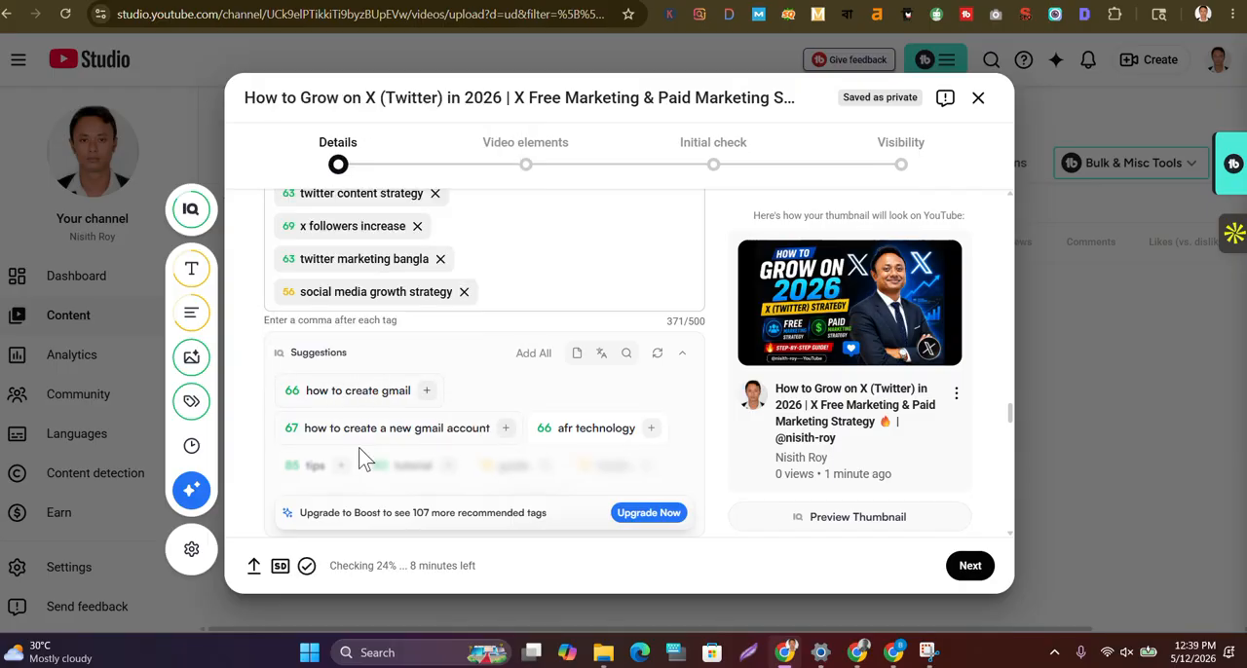
mouse_move(436, 441)
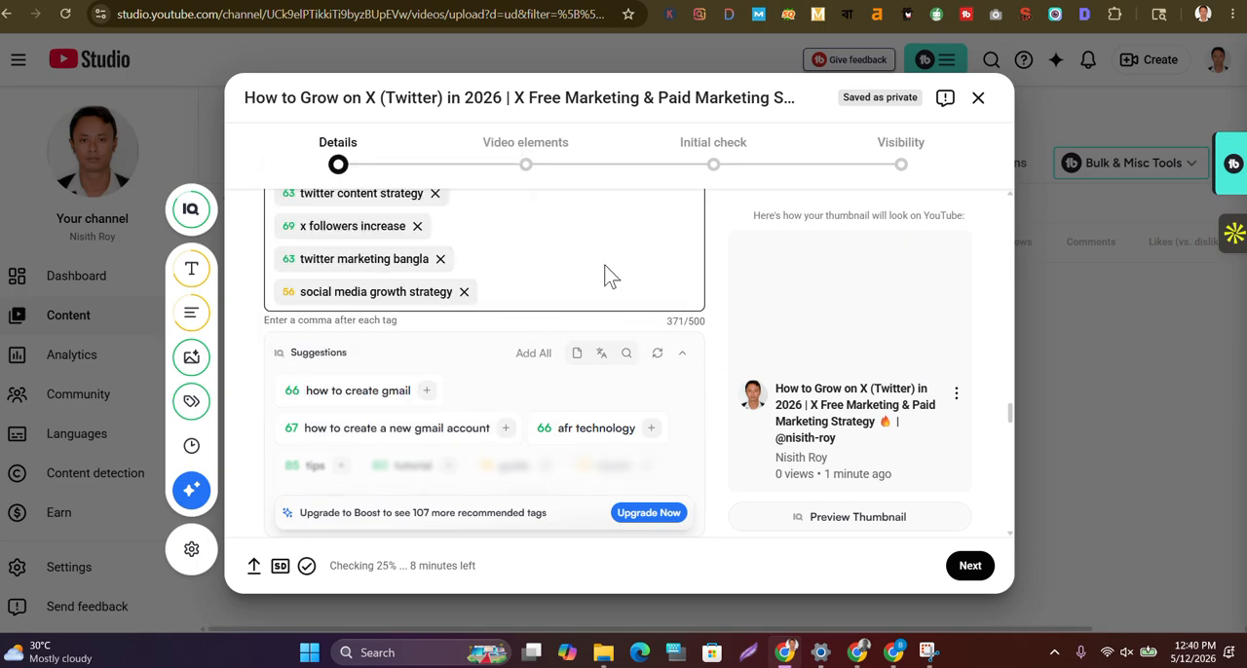
scroll(604, 275, "up", 5)
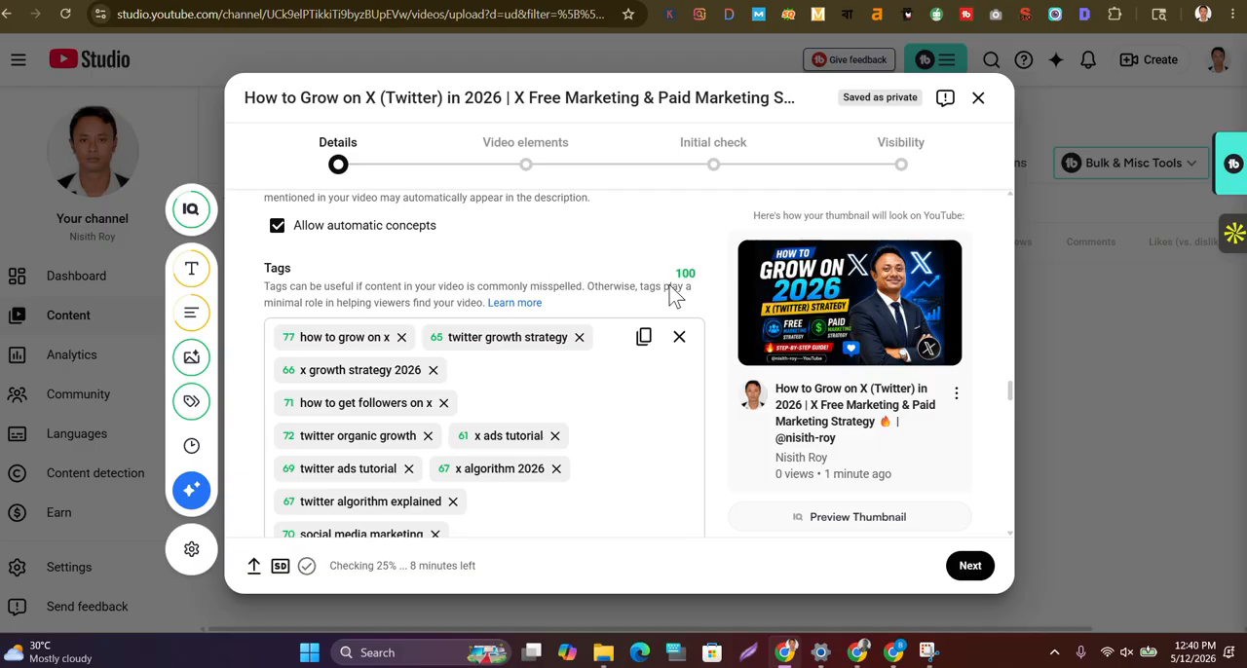
scroll(495, 507, "down", 4)
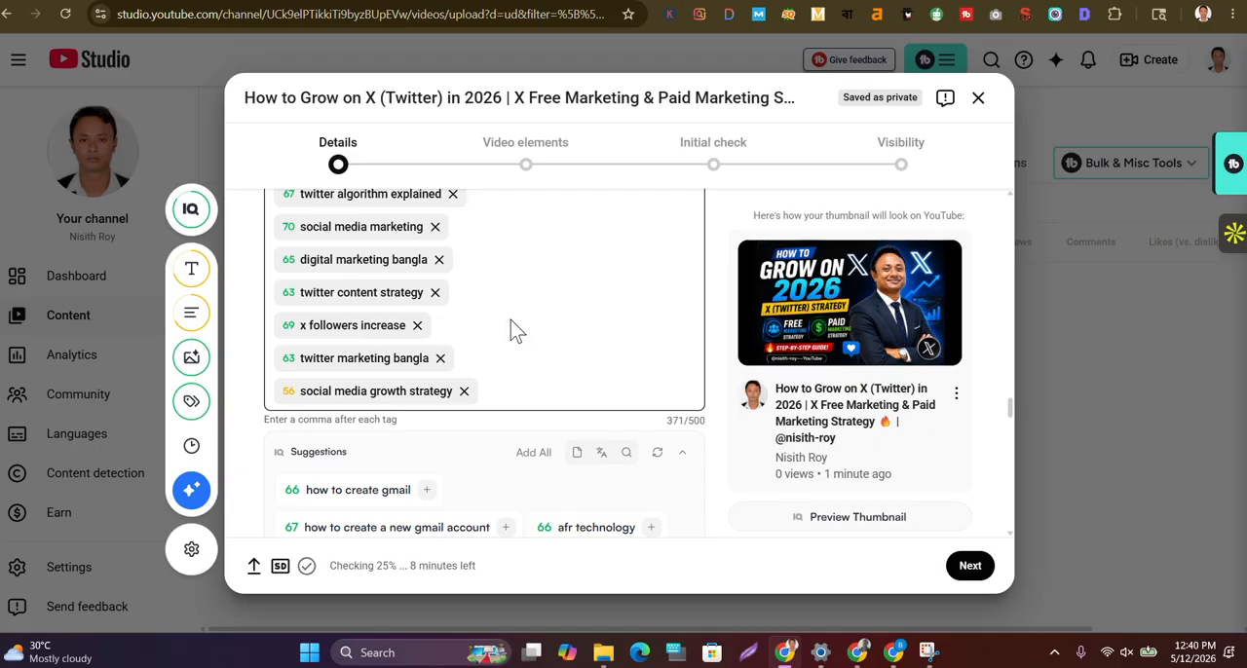
scroll(516, 332, "down", 5)
scroll(516, 332, "down", 3)
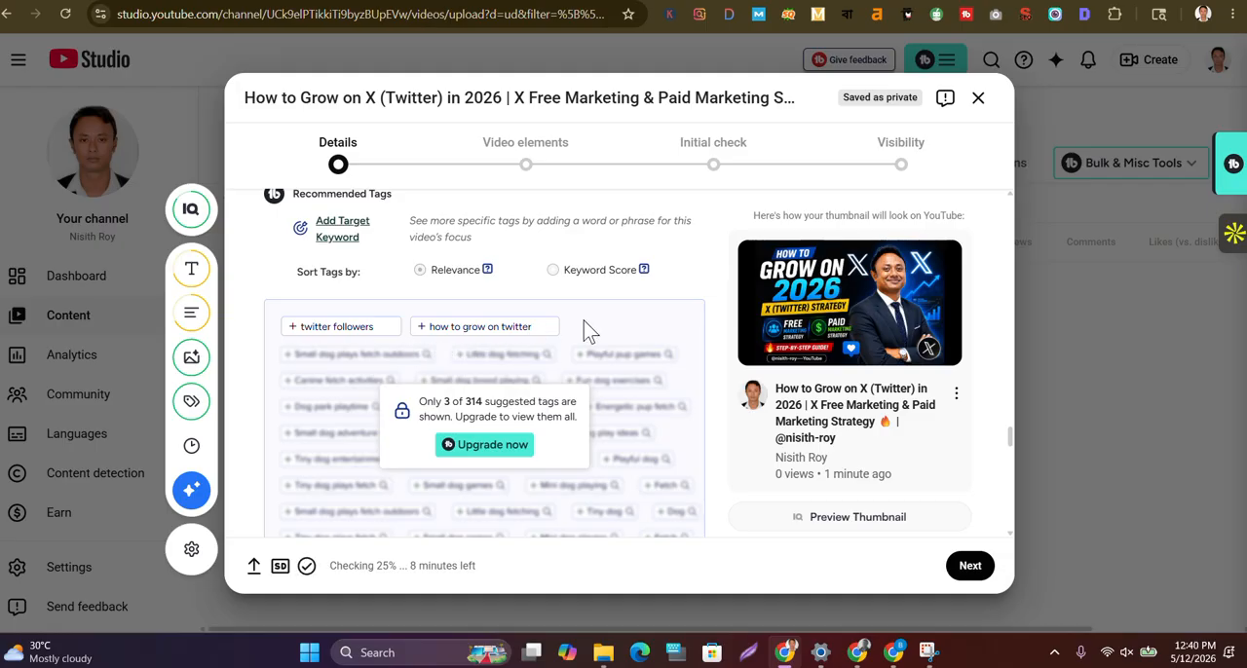
scroll(588, 332, "up", 5)
scroll(589, 331, "up", 4)
scroll(586, 329, "down", 3)
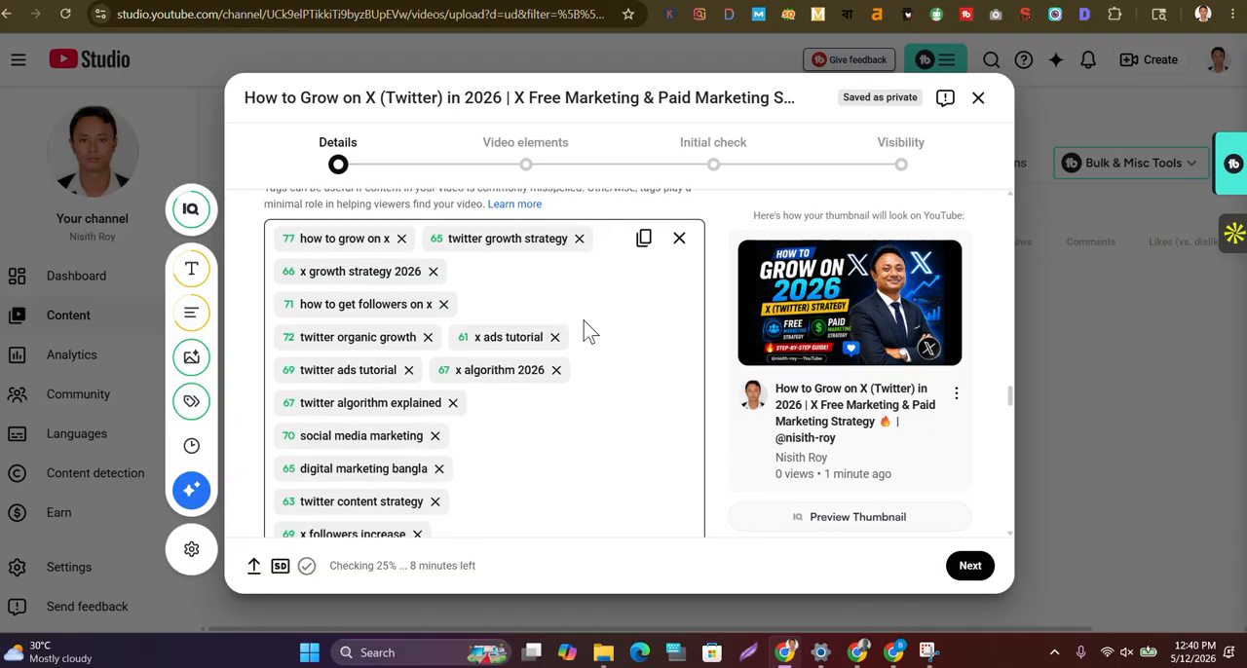
Add the tag "How to grow x free" after "social media growth strategy" in the video's tags
left_click(521, 493)
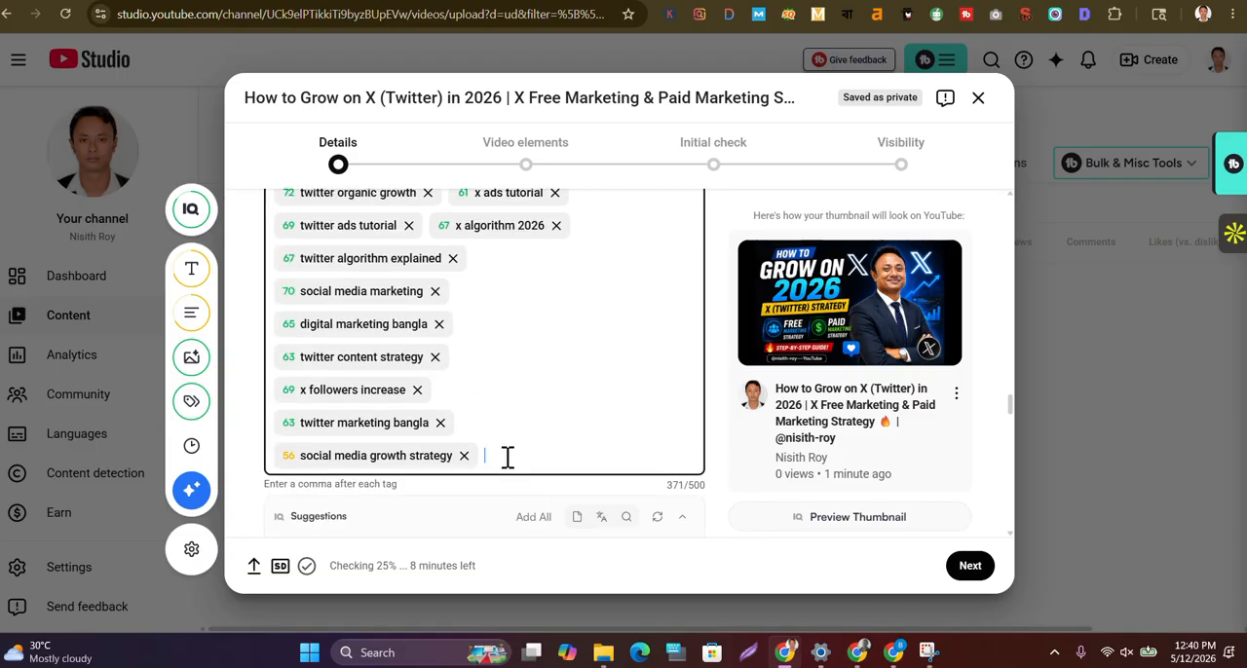
type("How")
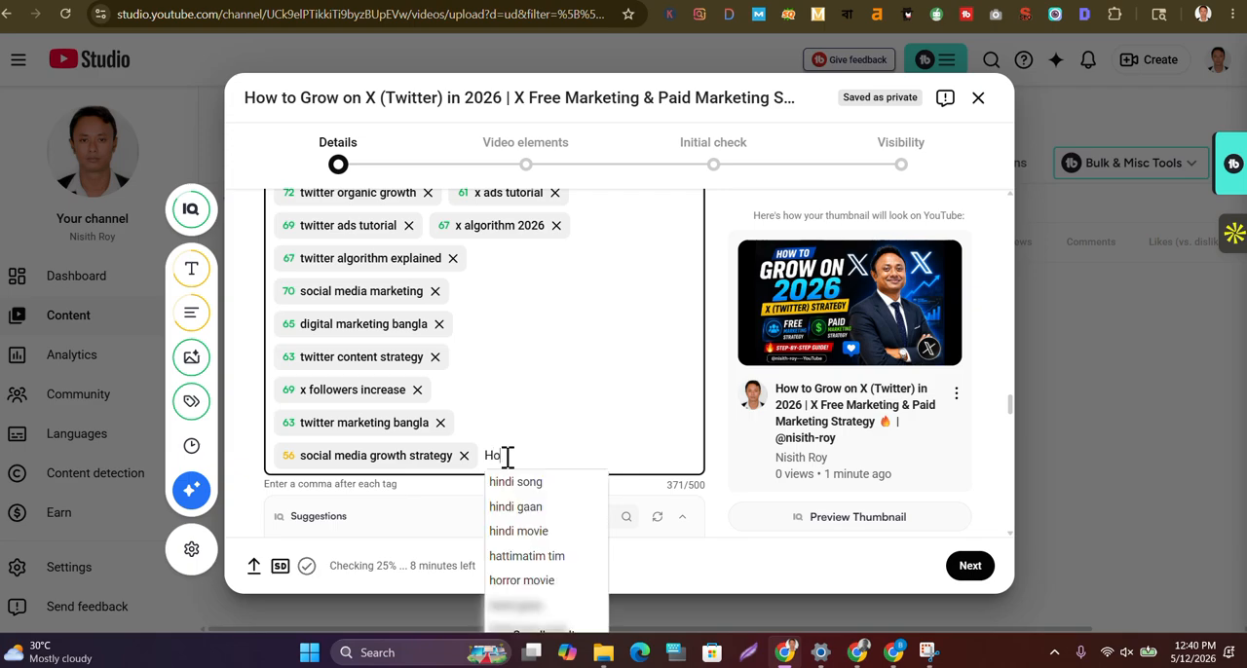
type(" to")
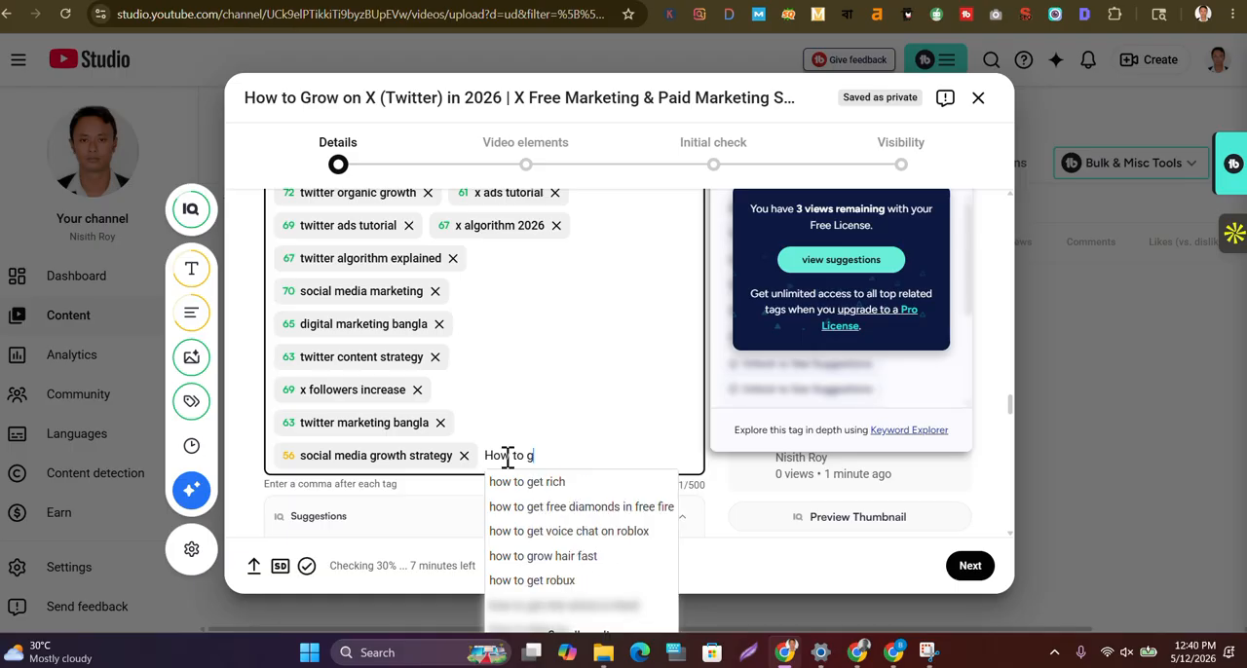
type("groe")
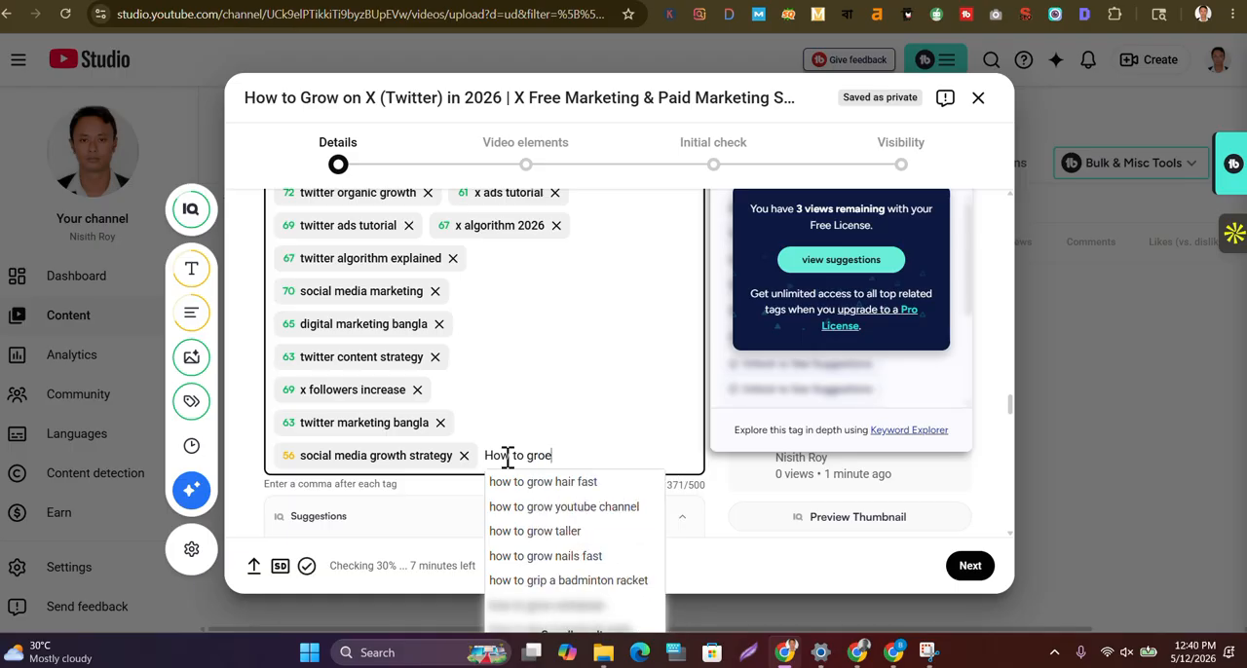
key("BackSpace")
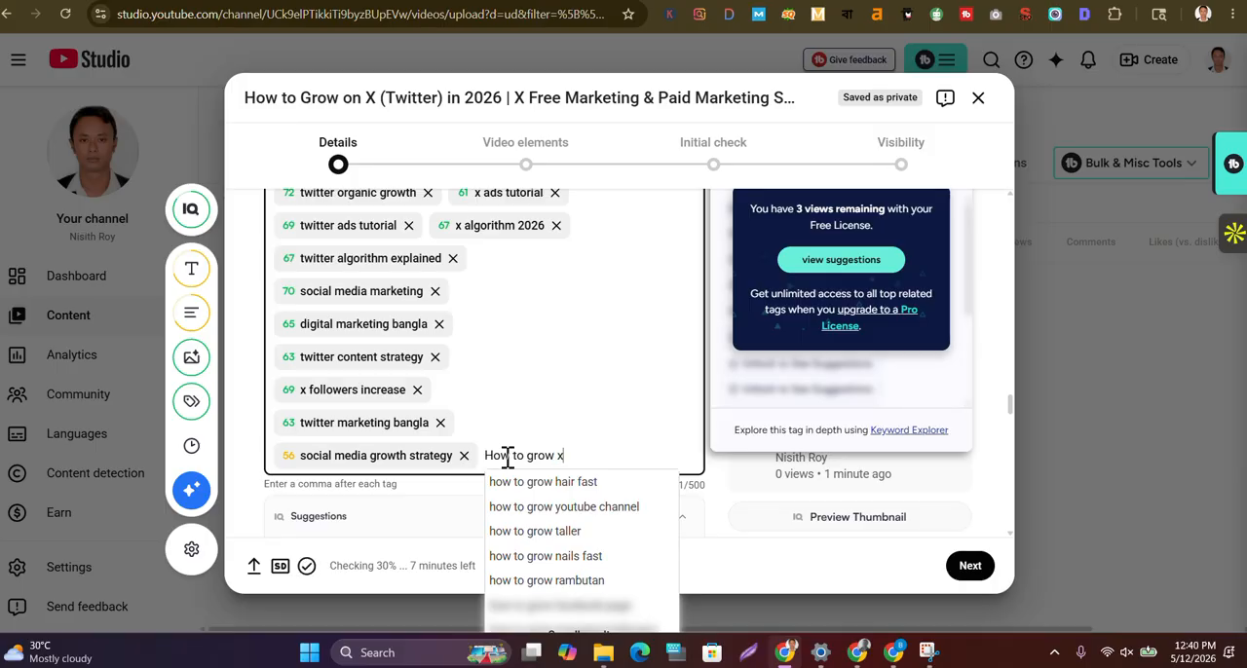
type("free")
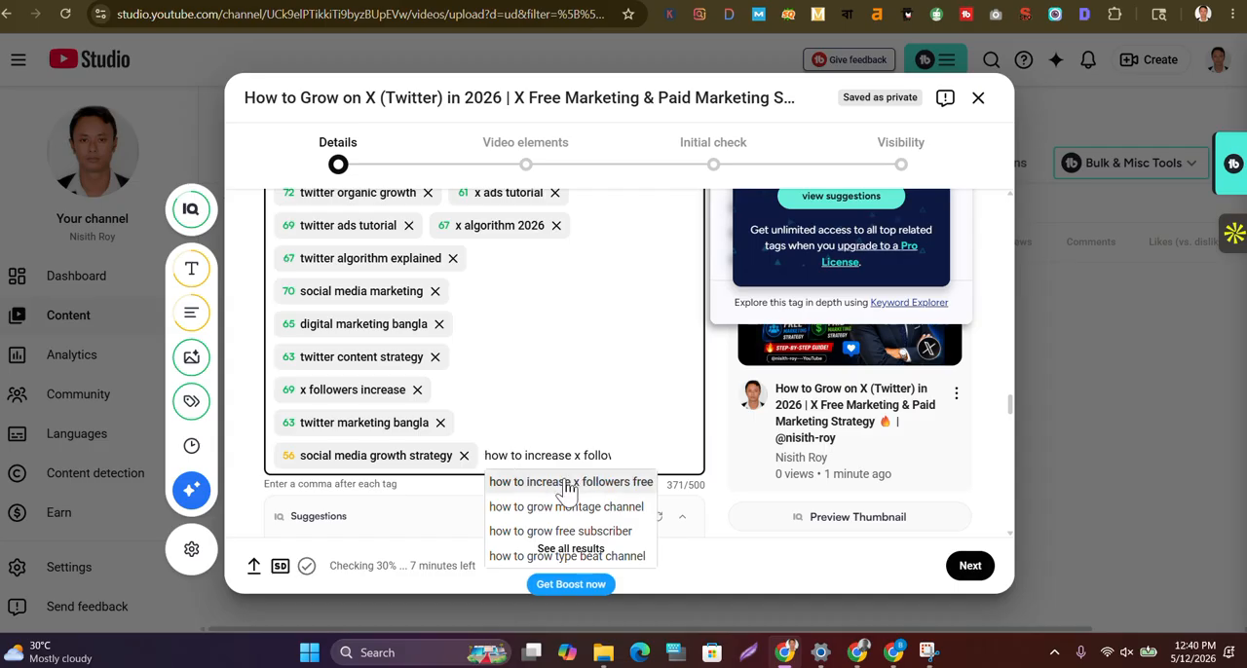
key("Return")
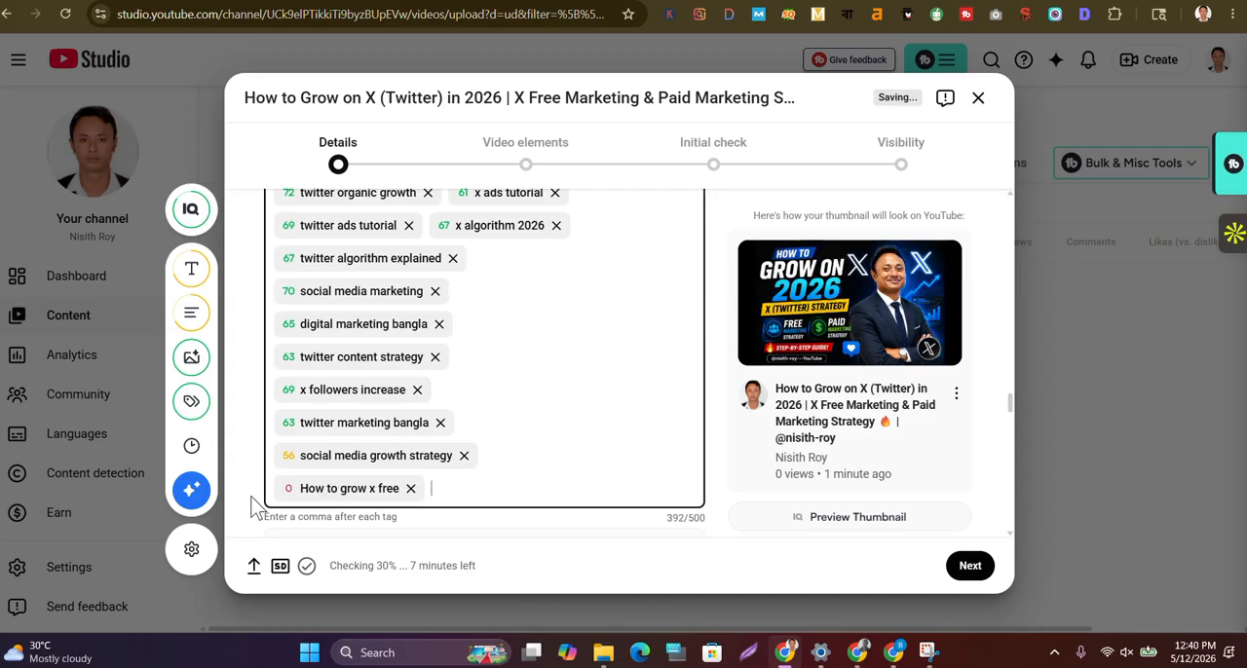
Replace the tag "How to grow x free" with the tag "How to Grow Twitter 2026" in the video's tags
left_click(409, 490)
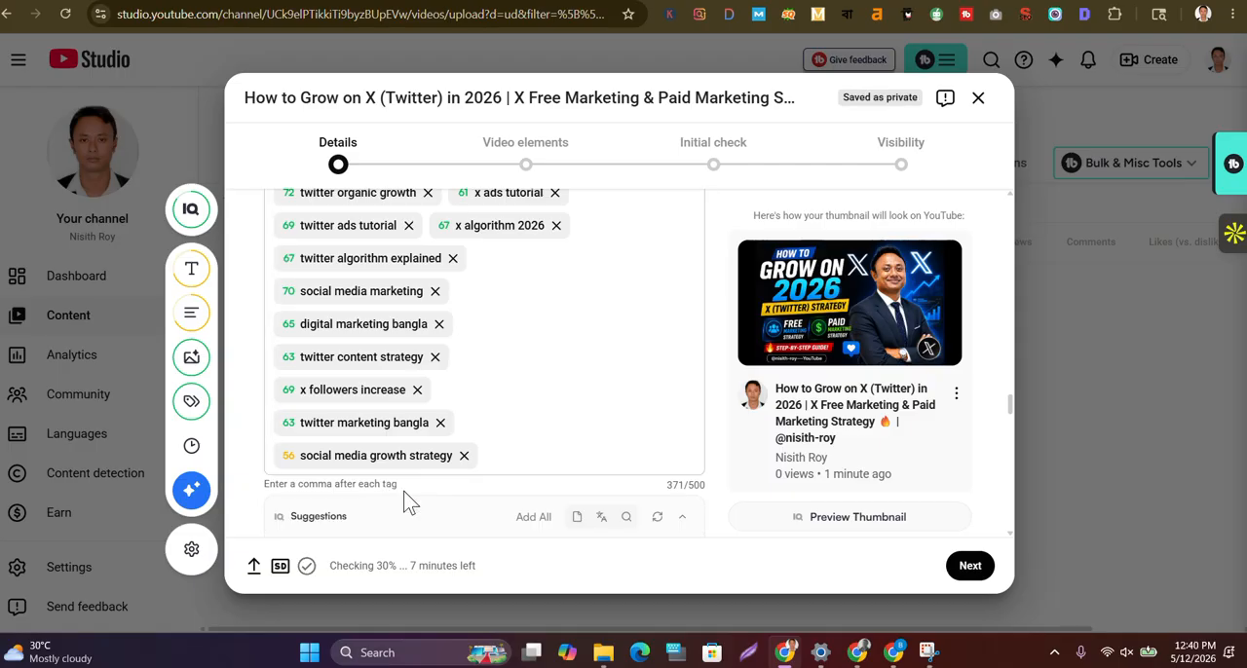
left_click(488, 454)
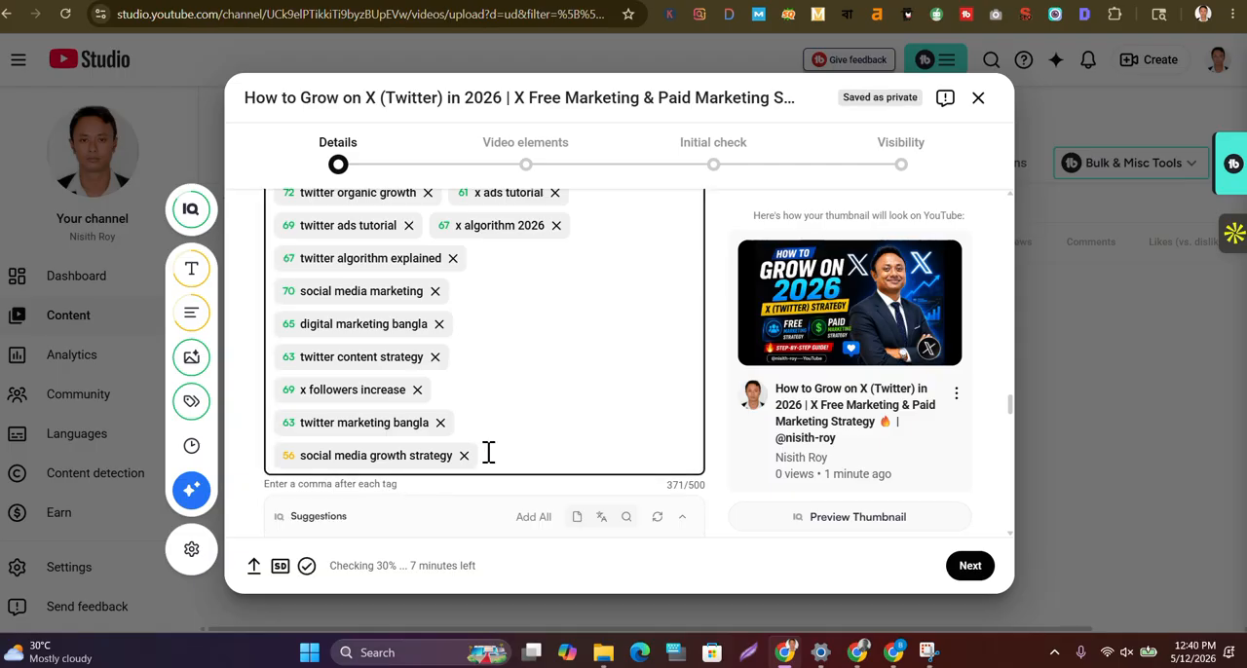
type("How to ")
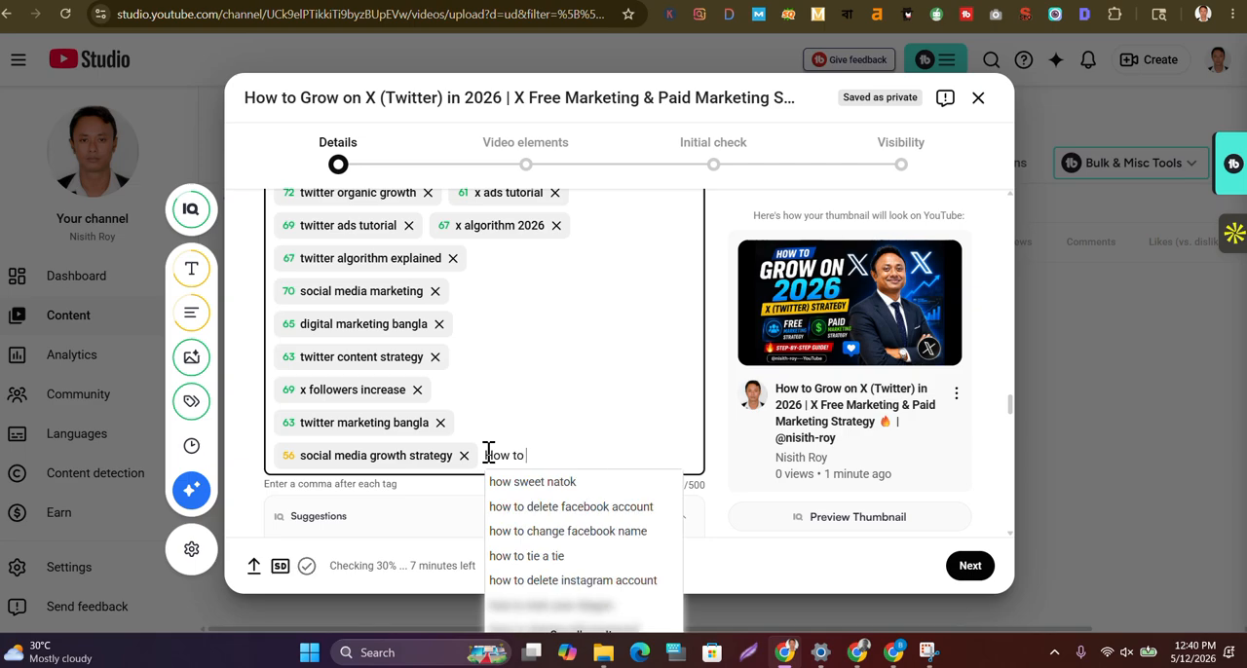
type("Grow")
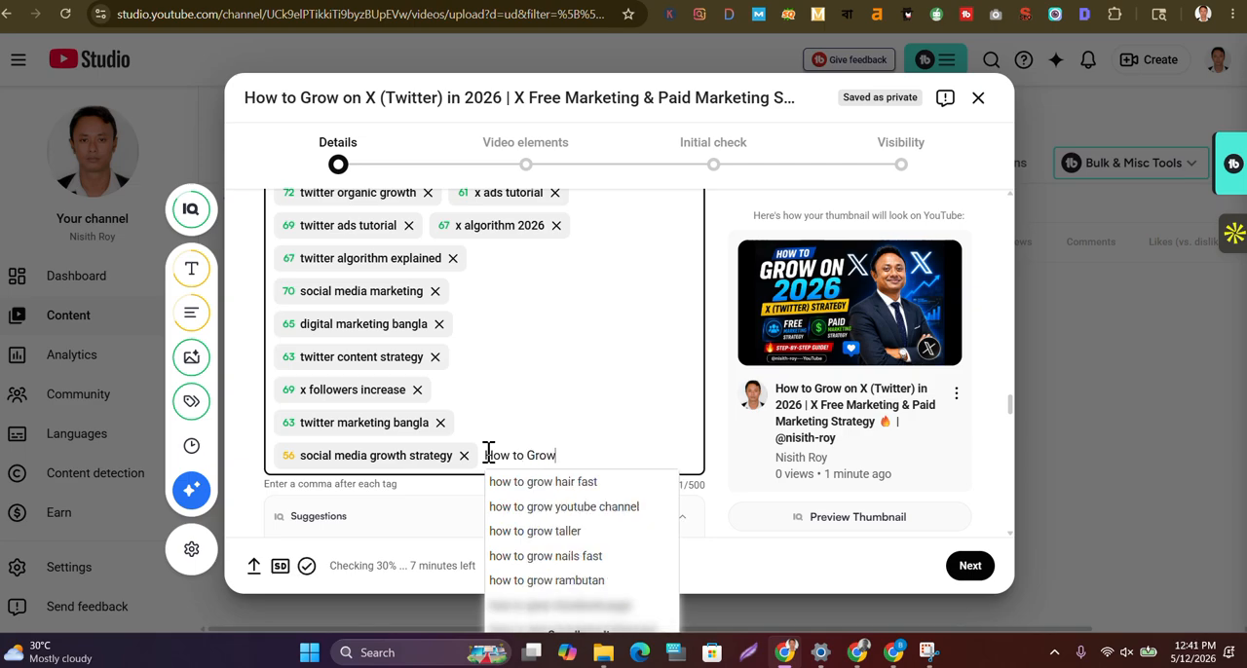
type(" T")
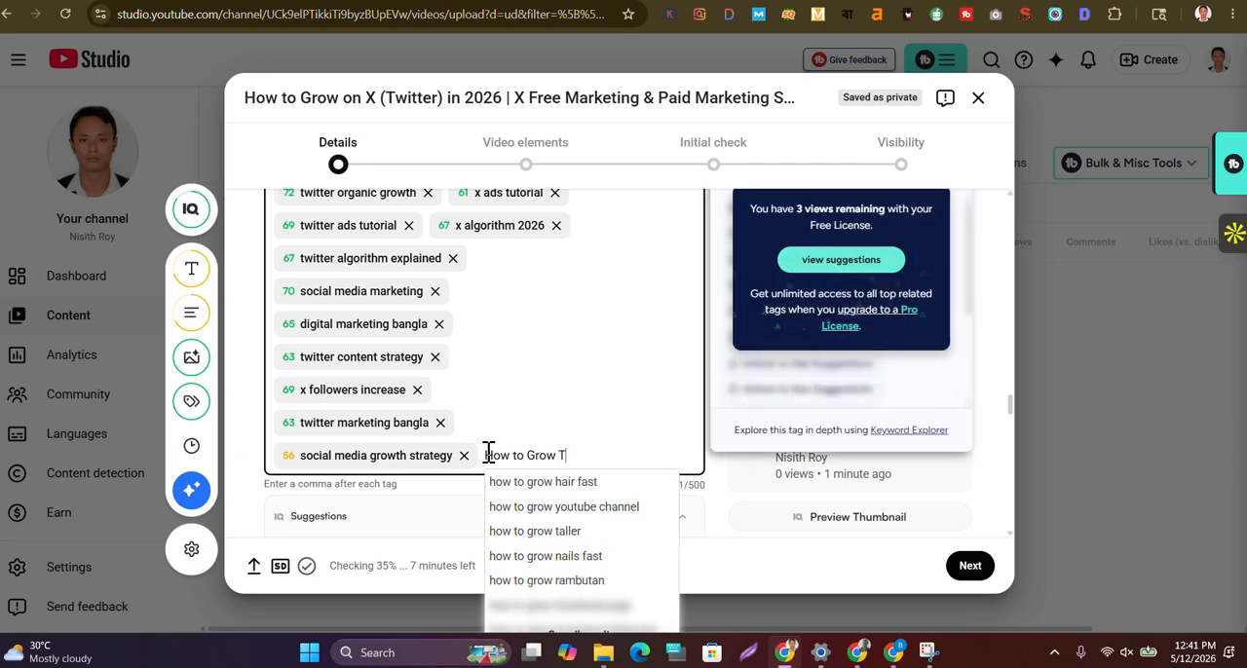
type("witte")
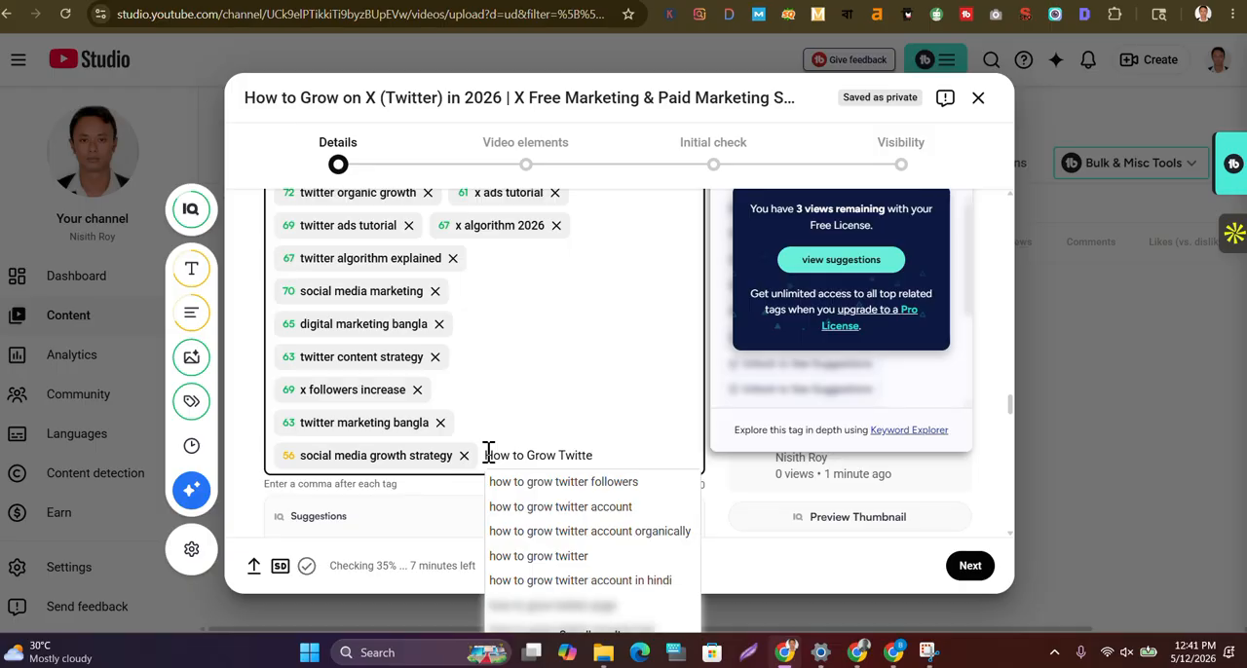
type("r 26")
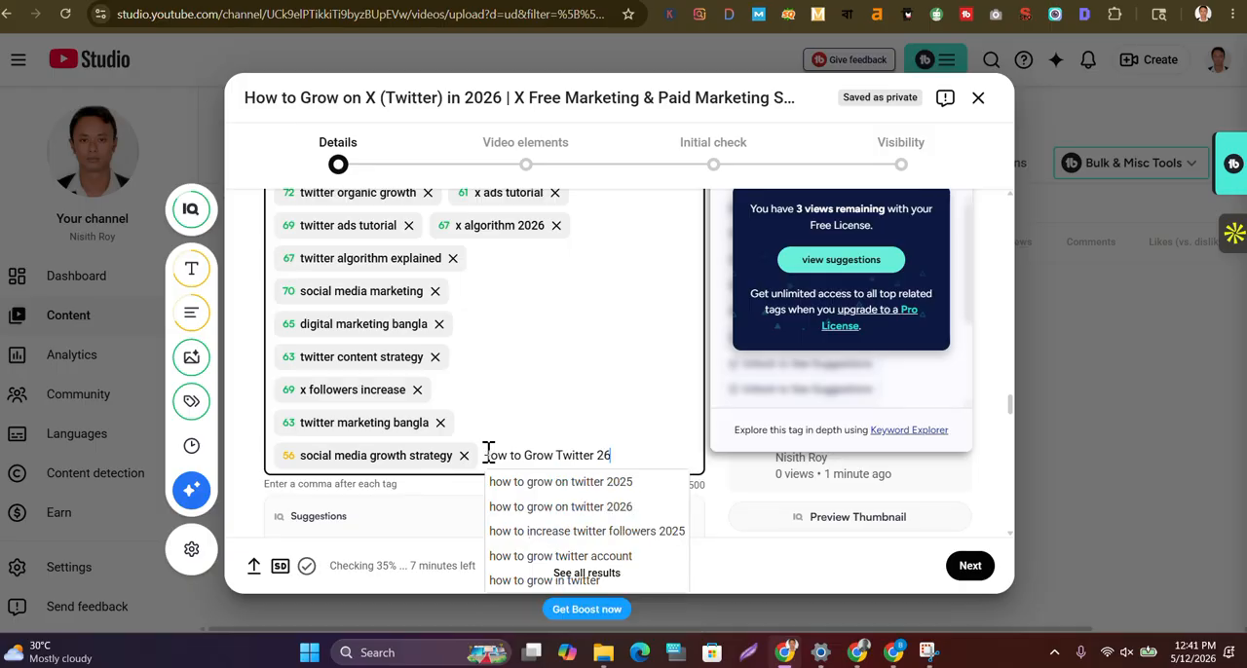
key("BackSpace")
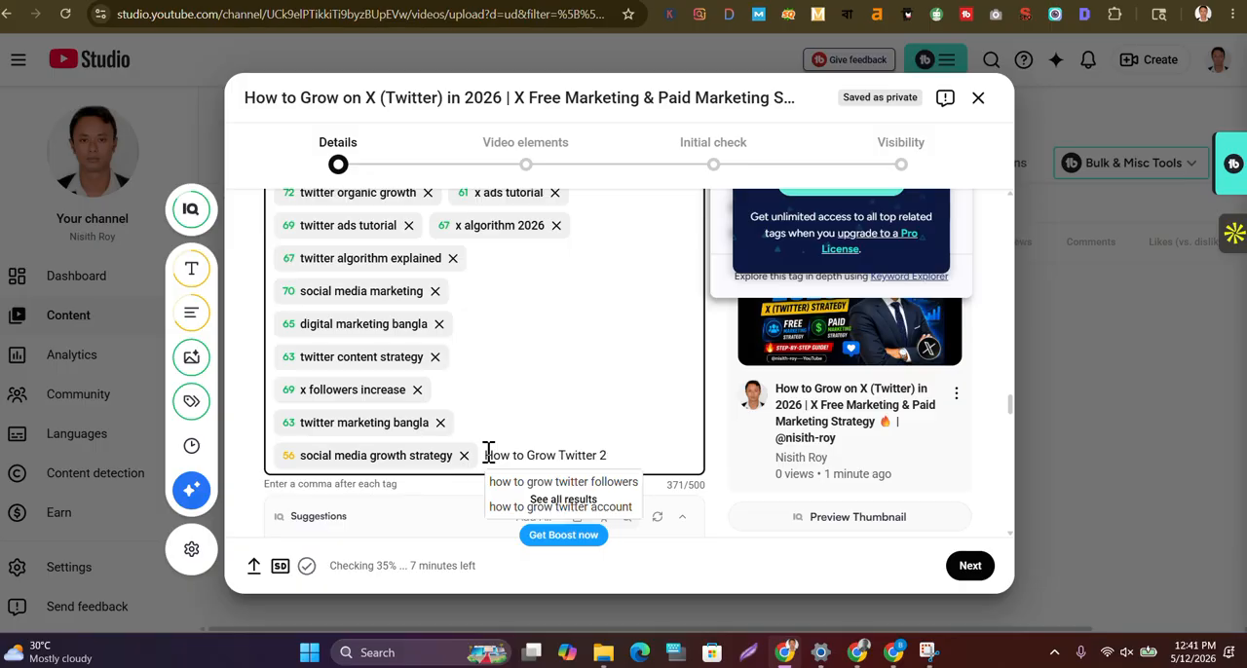
type("026")
key("comma")
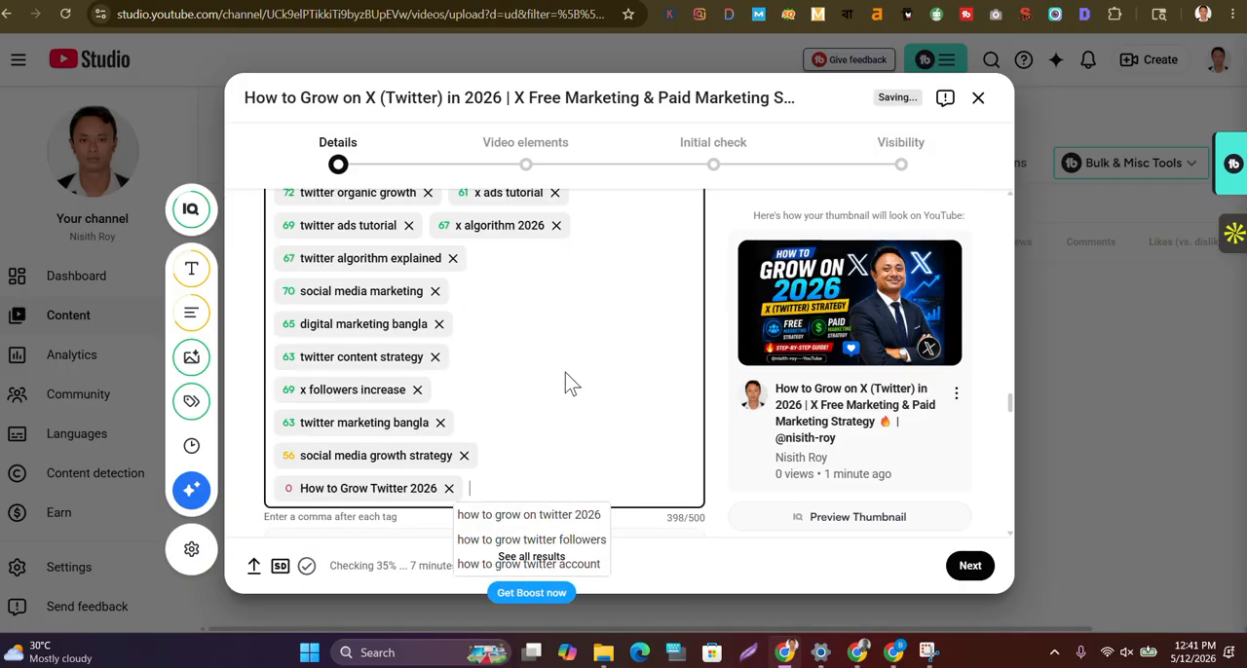
Add the suggested tag "how to grow twitter followers" and remove the tag "How to Grow Twitter 2026"
scroll(572, 383, "down", 1)
type("how to grow twitter follow")
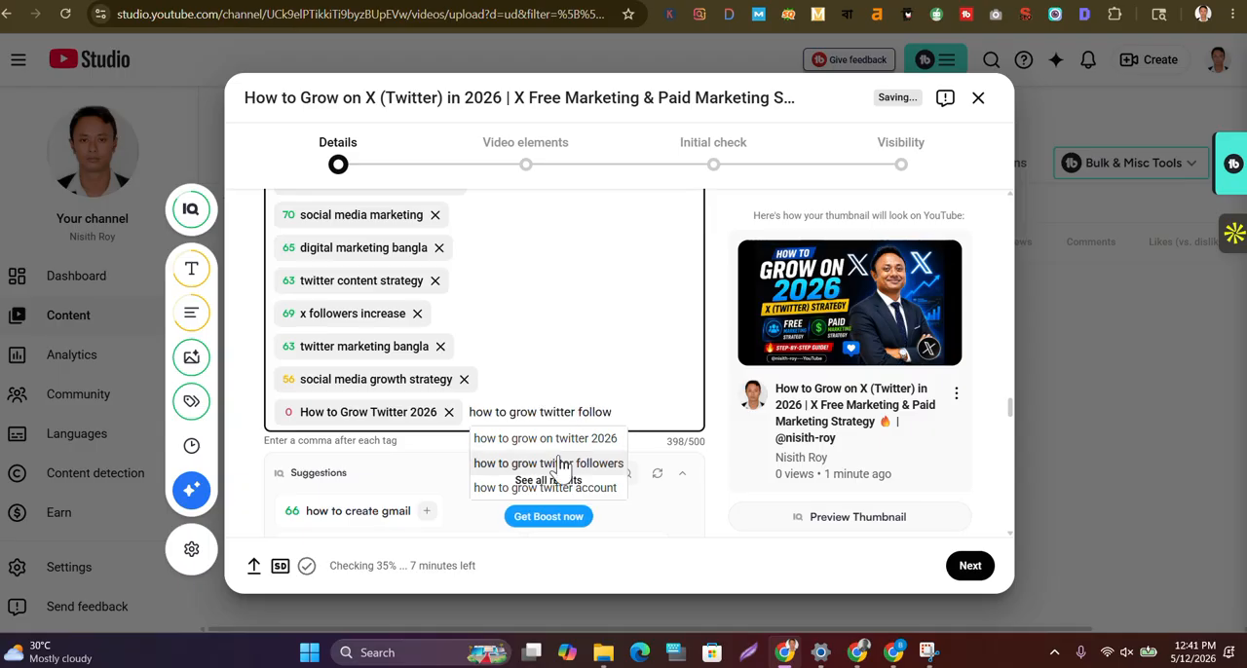
left_click(575, 467)
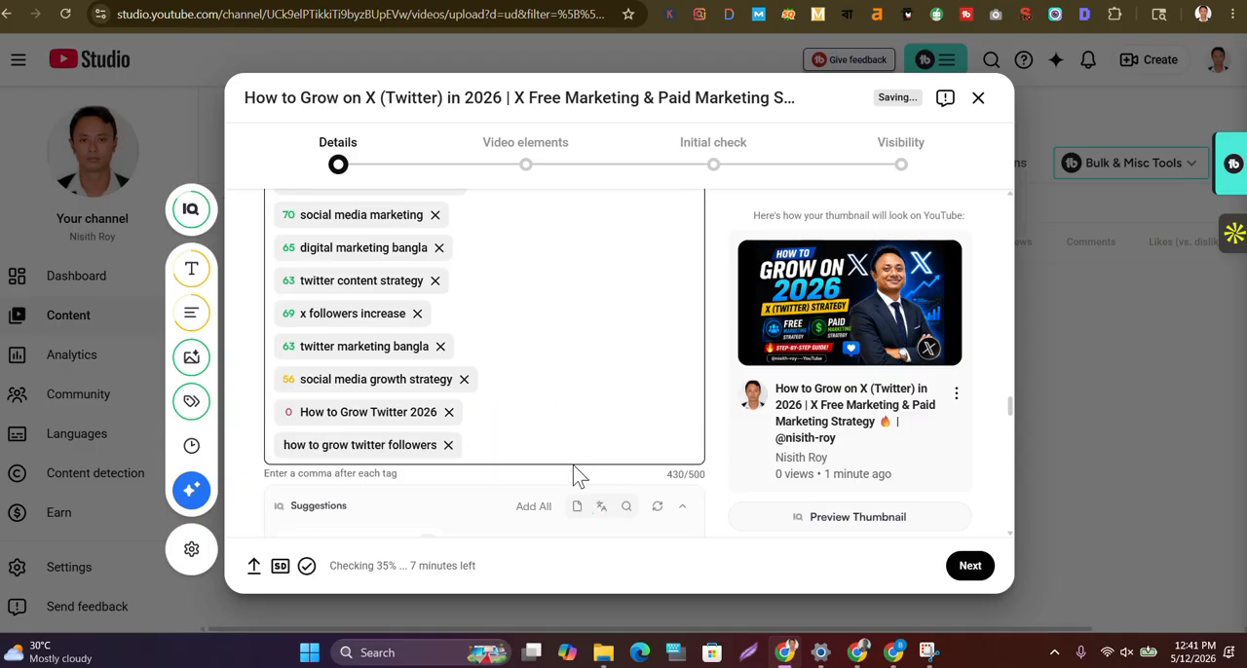
left_click(448, 412)
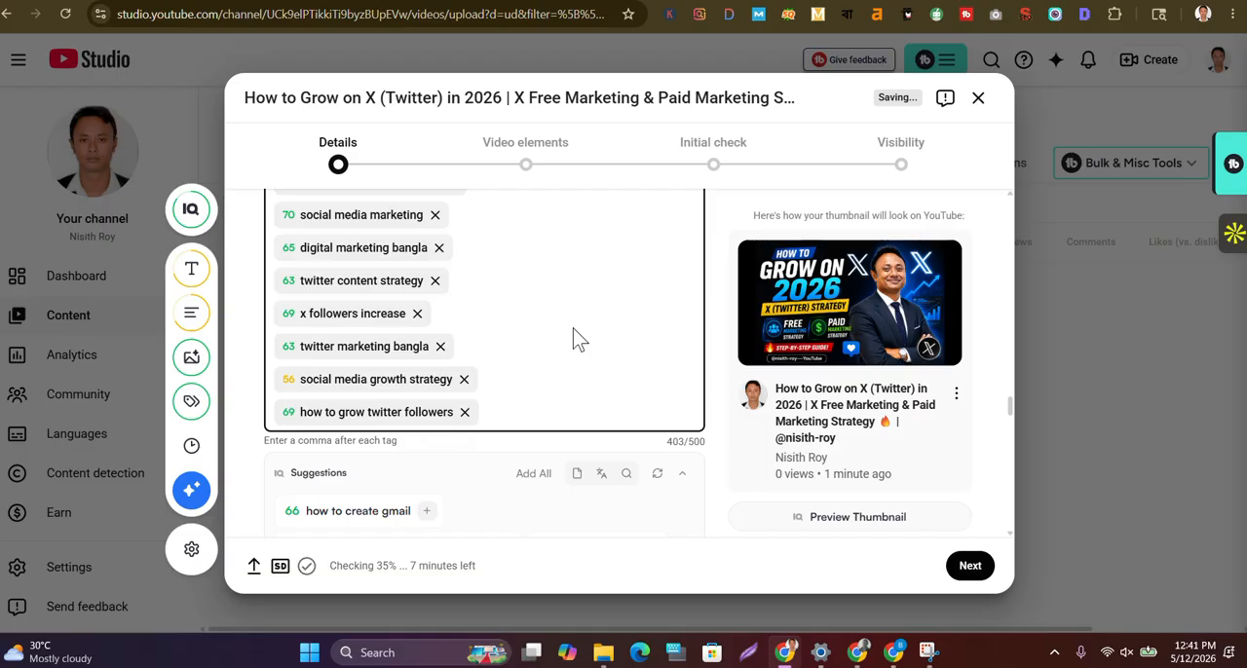
Set the video's recording date to May 12, 2026
scroll(574, 338, "down", 2)
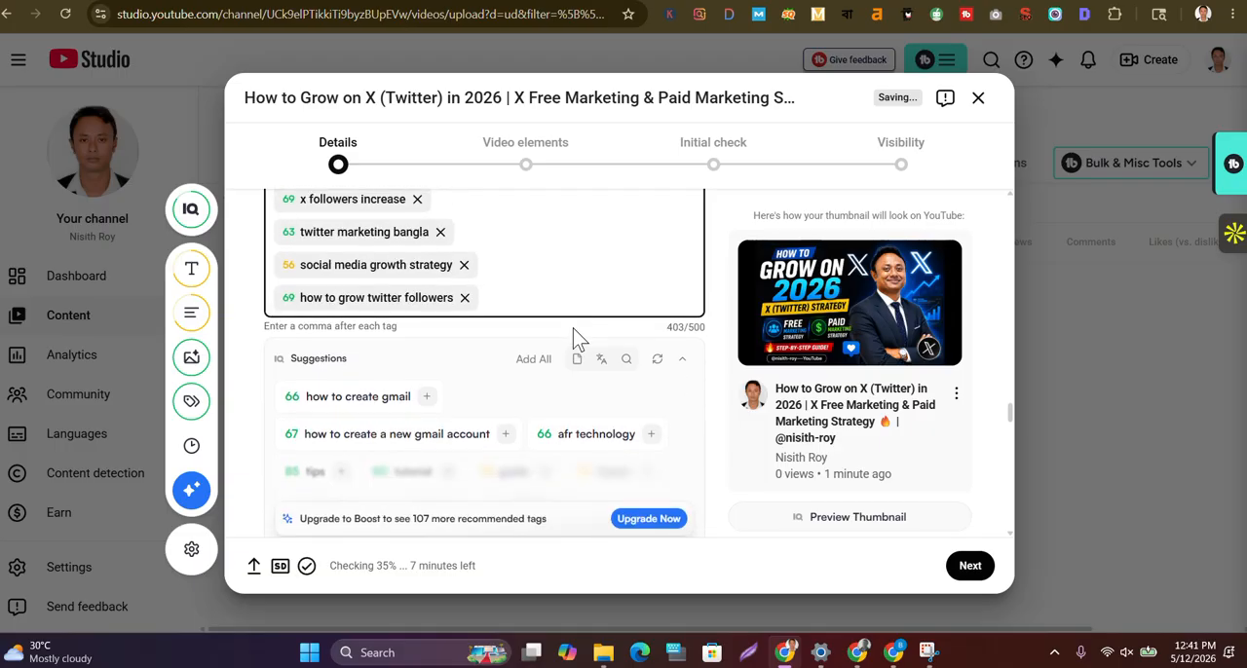
scroll(574, 338, "up", 5)
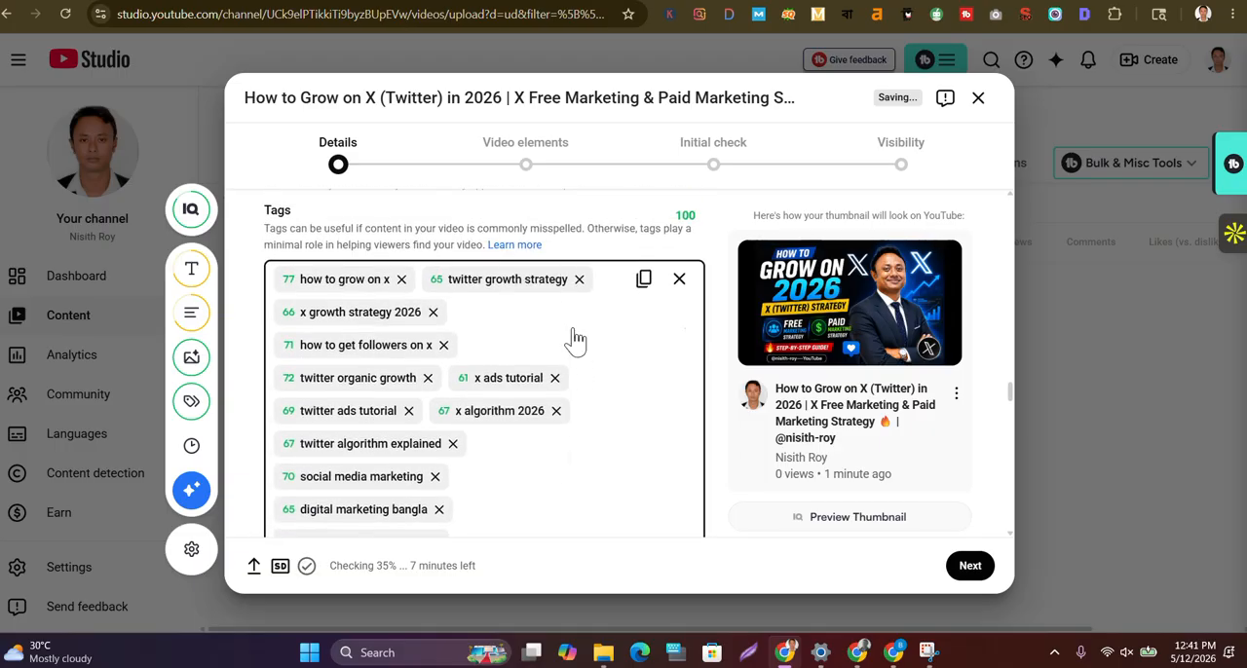
scroll(575, 338, "down", 6)
scroll(574, 338, "down", 12)
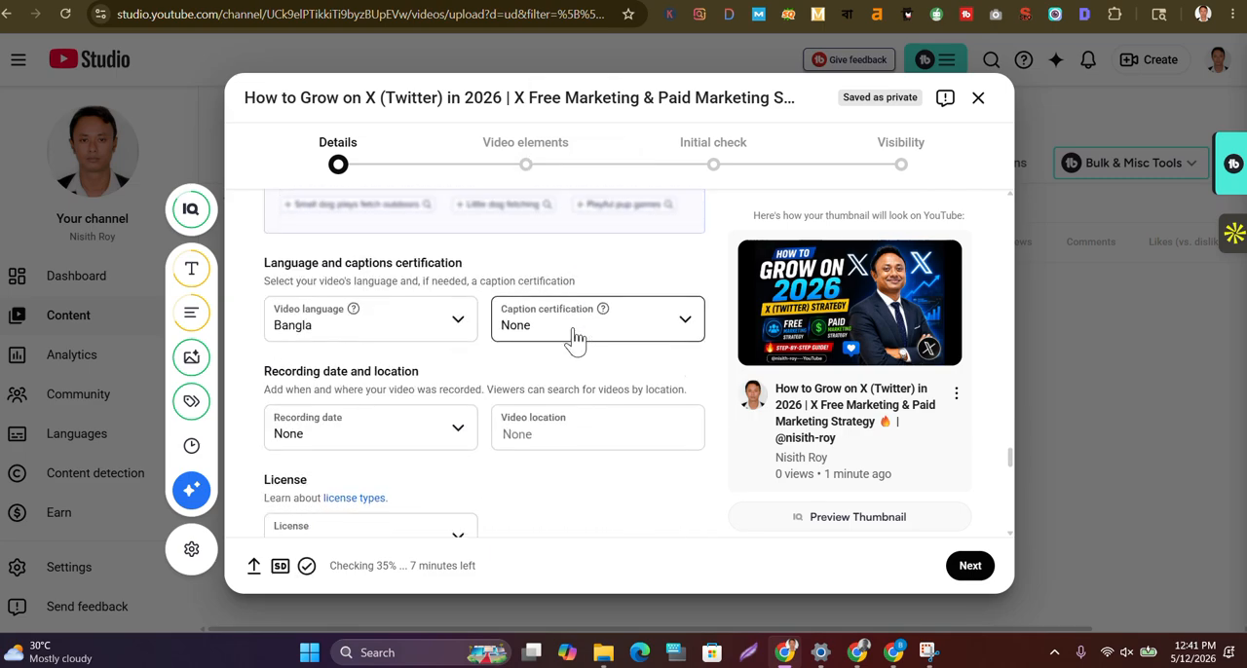
scroll(426, 344, "down", 1)
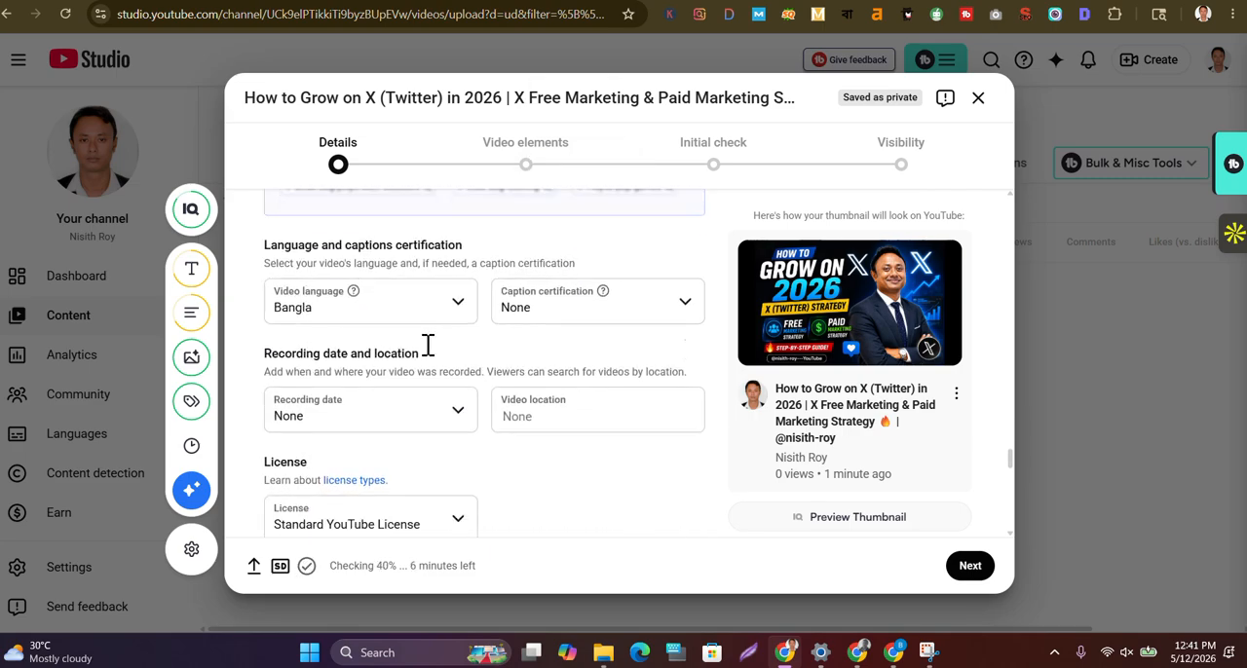
left_click(457, 353)
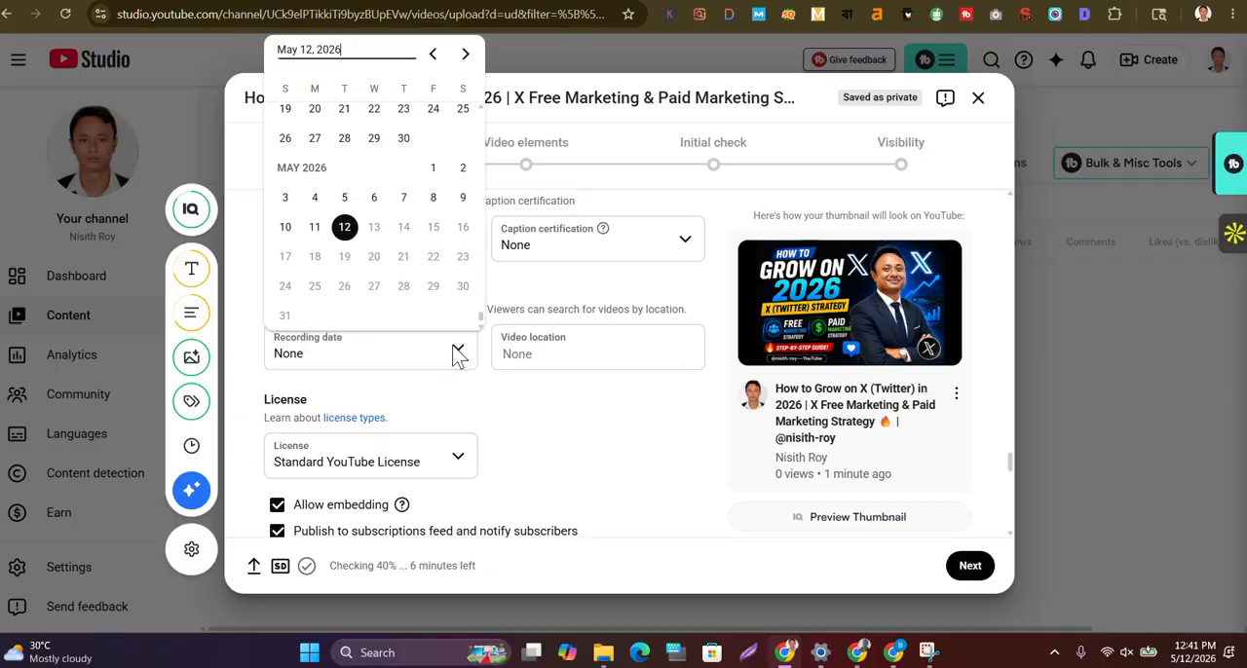
left_click(345, 230)
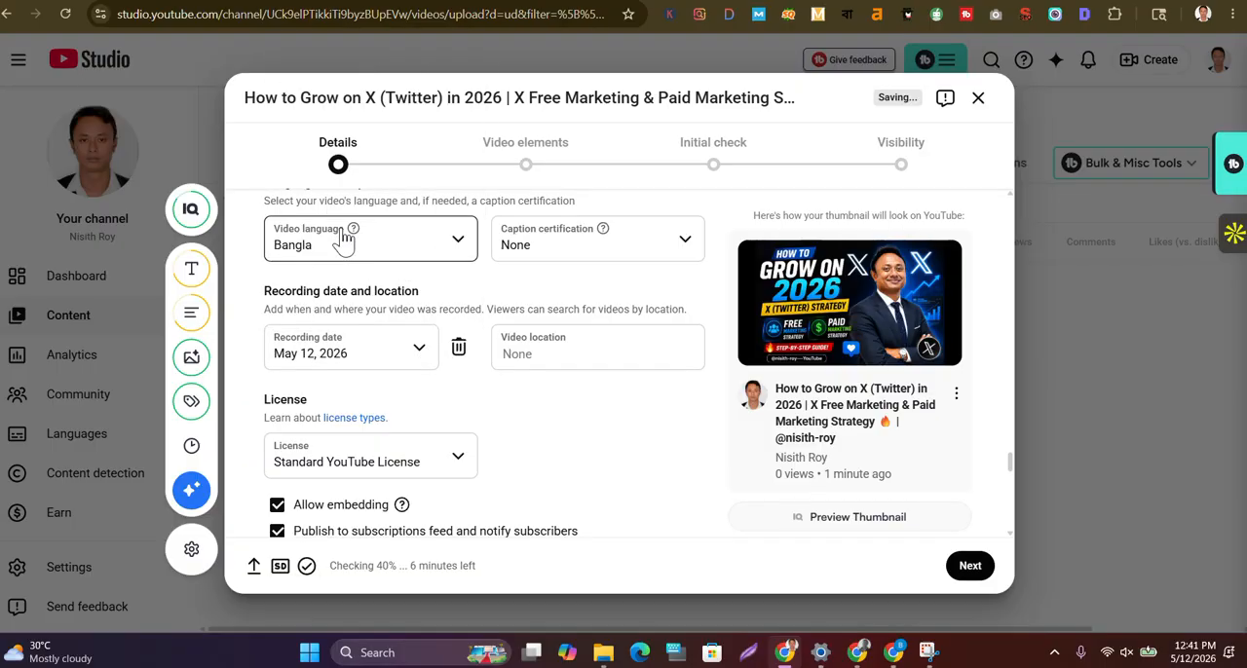
Set the education video's type to How-to under the Education category
scroll(539, 432, "down", 3)
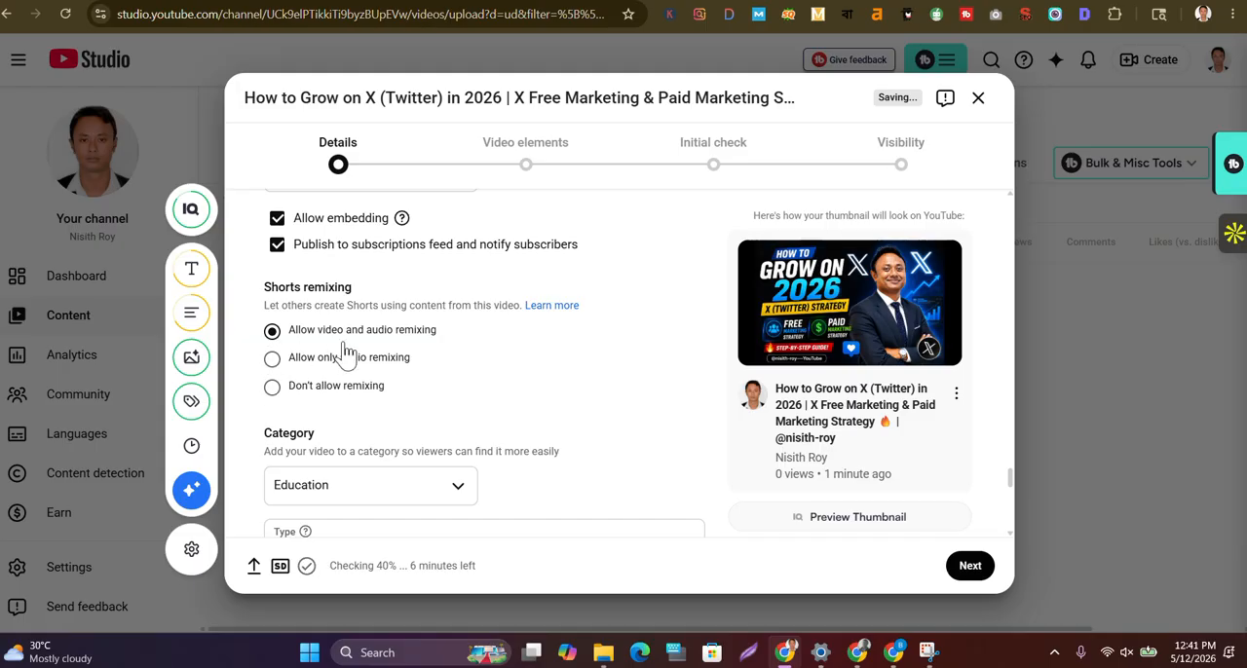
scroll(451, 348, "down", 2)
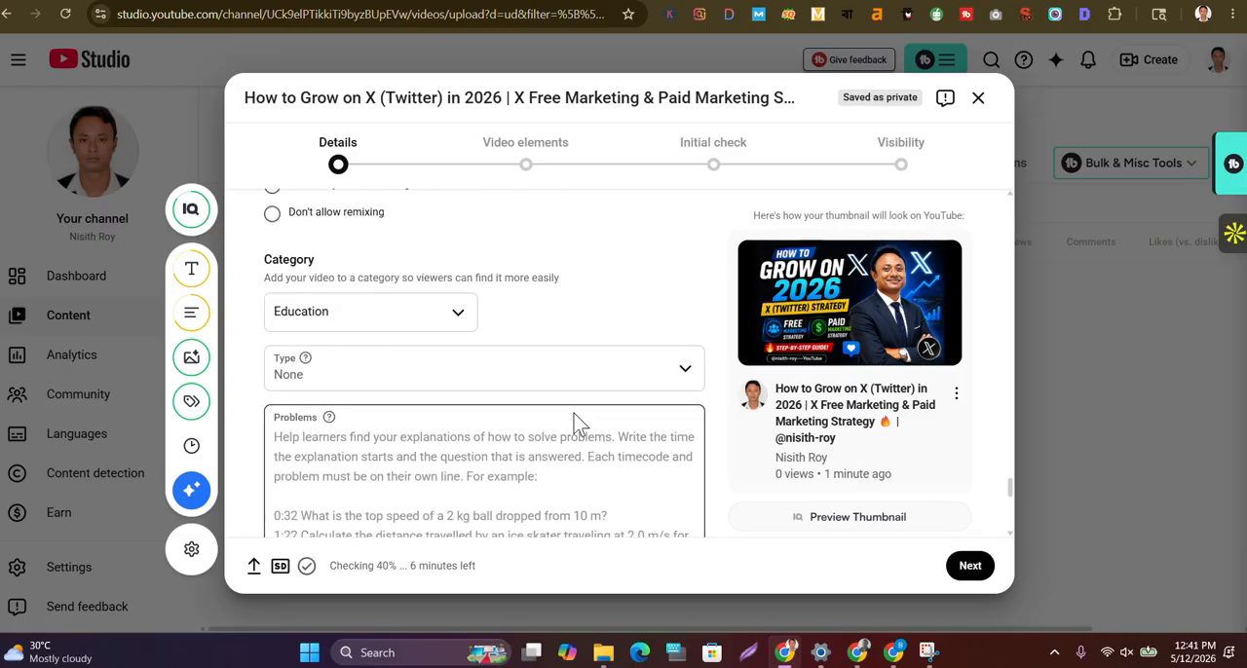
left_click(655, 388)
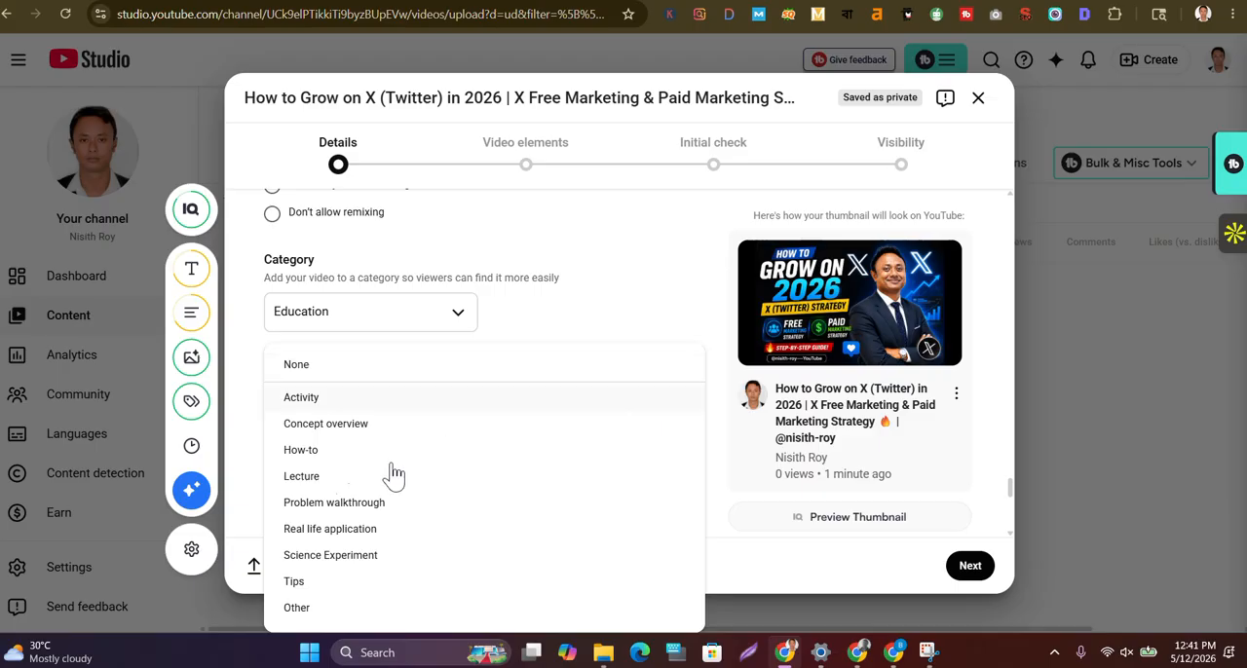
left_click(311, 453)
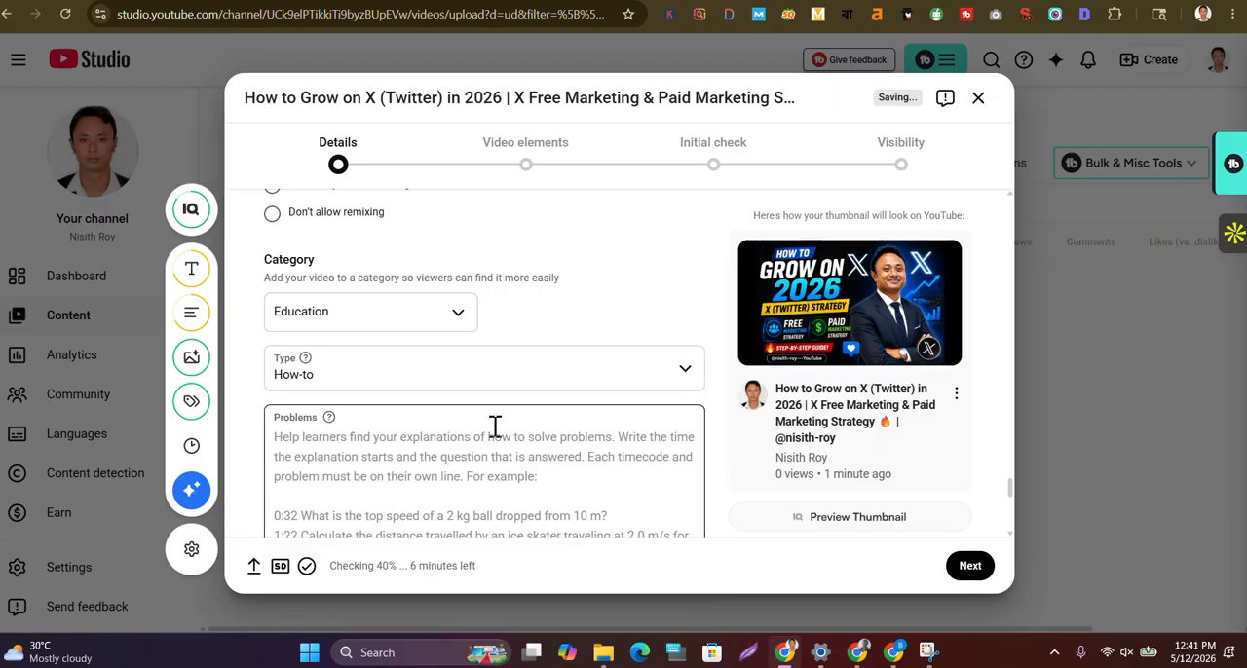
Keep the remaining details as they are and advance through the video elements and initial check stages to the visibility settings
scroll(495, 428, "down", 1)
scroll(495, 435, "down", 3)
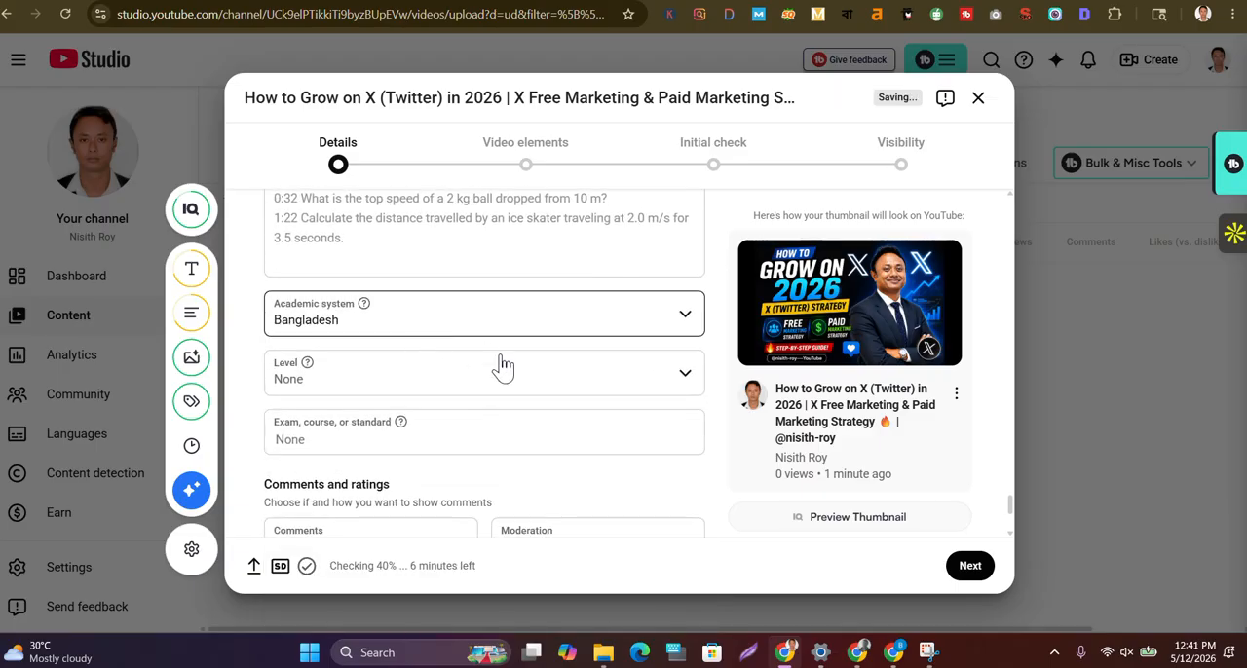
scroll(638, 366, "down", 3)
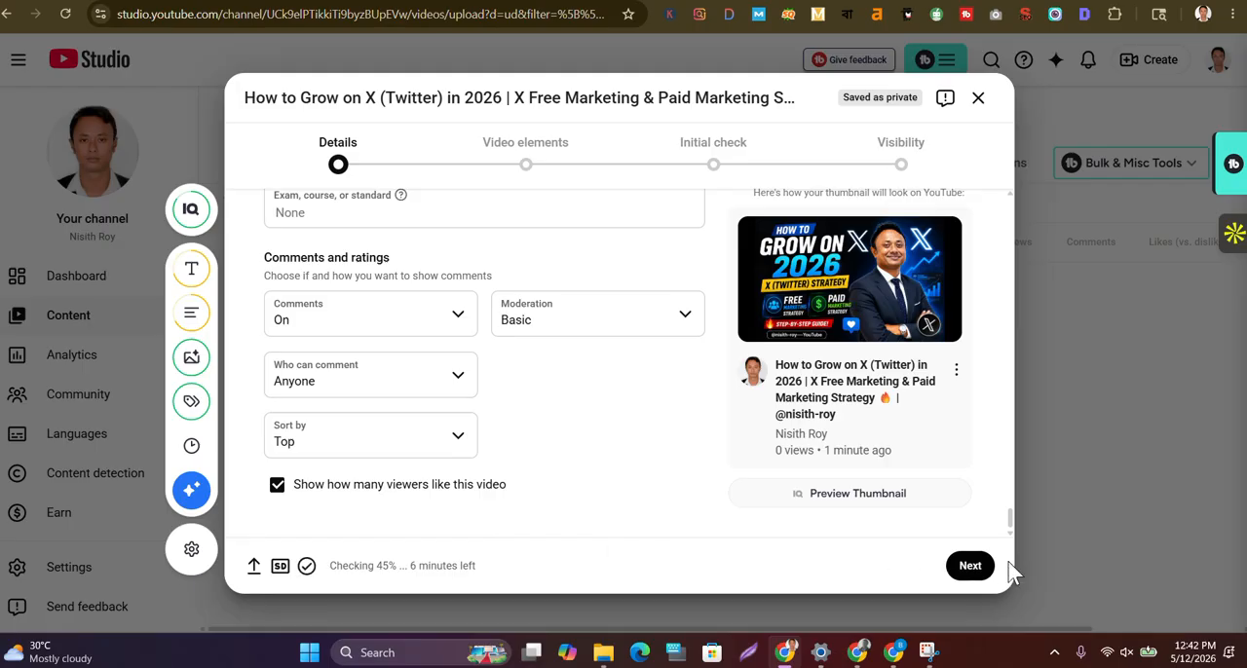
left_click(970, 567)
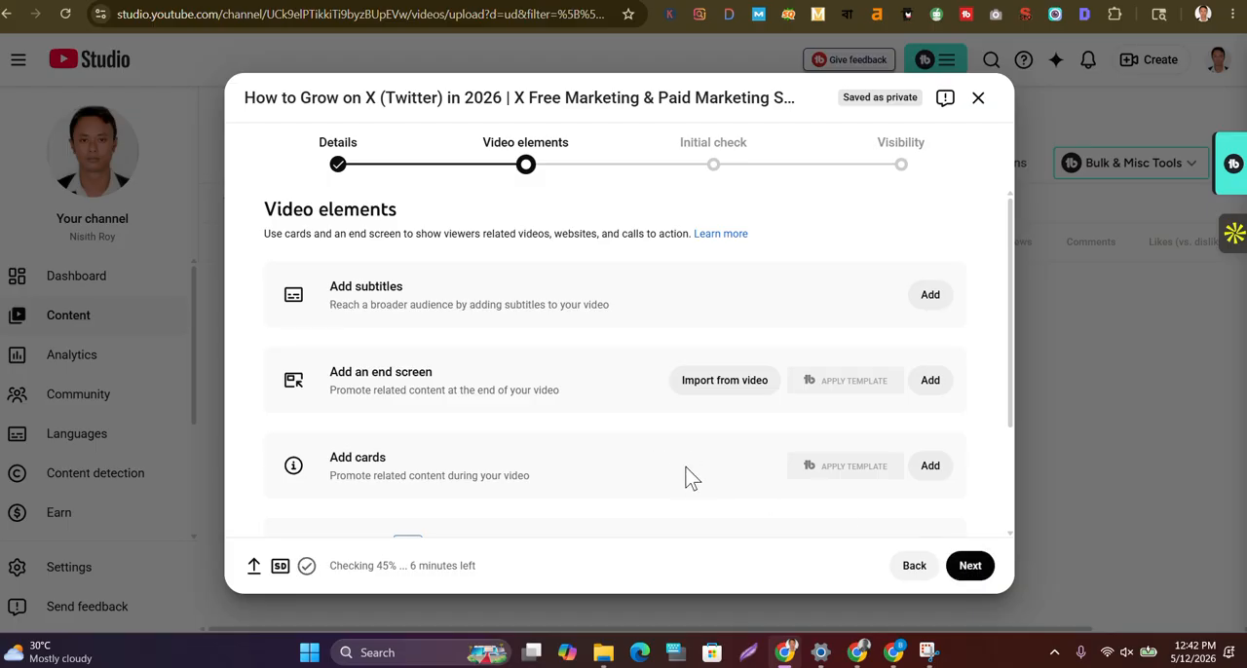
scroll(688, 478, "down", 3)
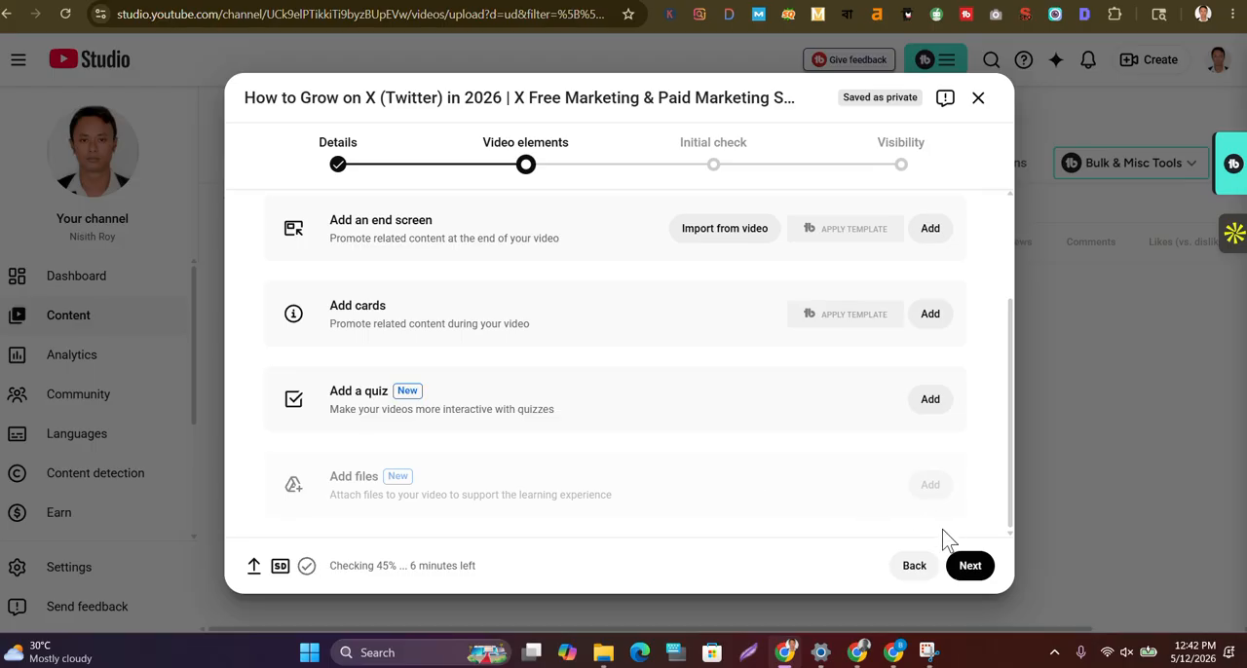
left_click(972, 569)
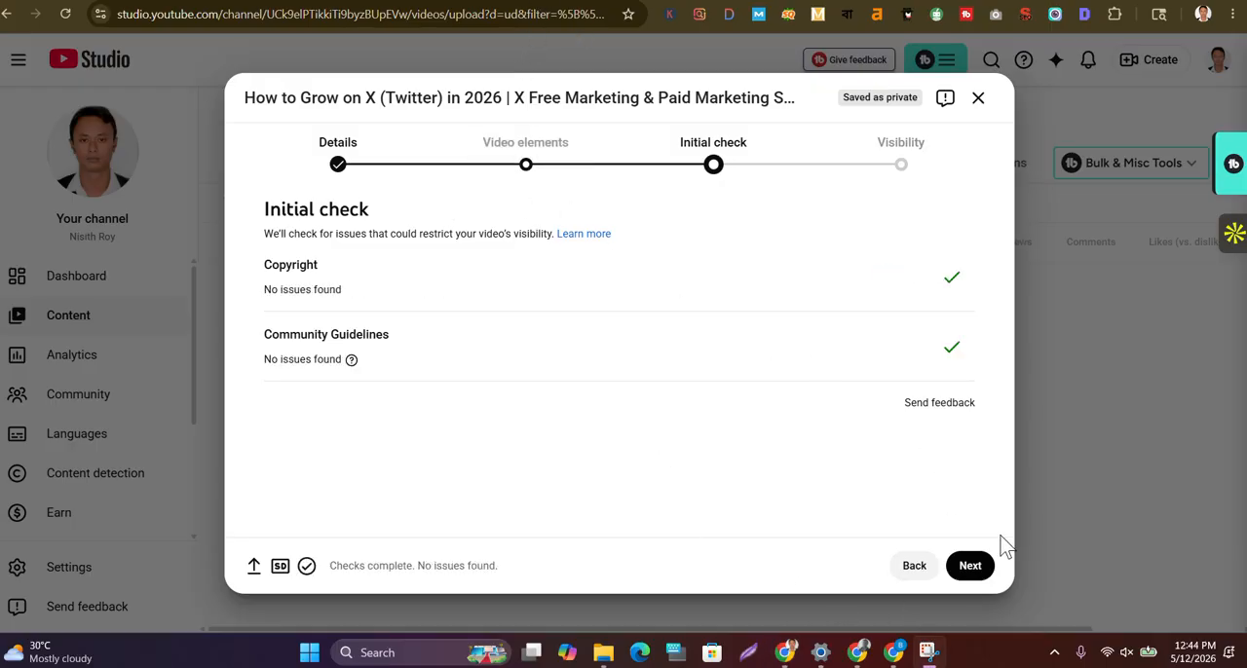
left_click(968, 569)
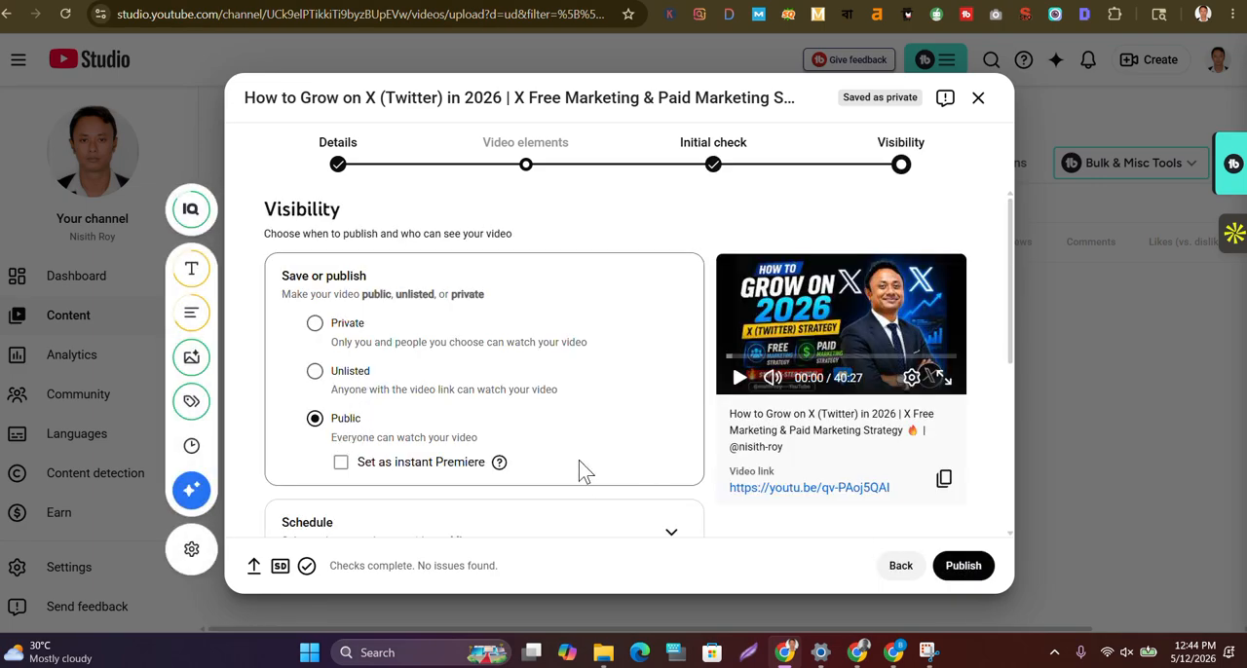
Set the public video as an instant Premiere, leaving it unscheduled
scroll(574, 456, "down", 1)
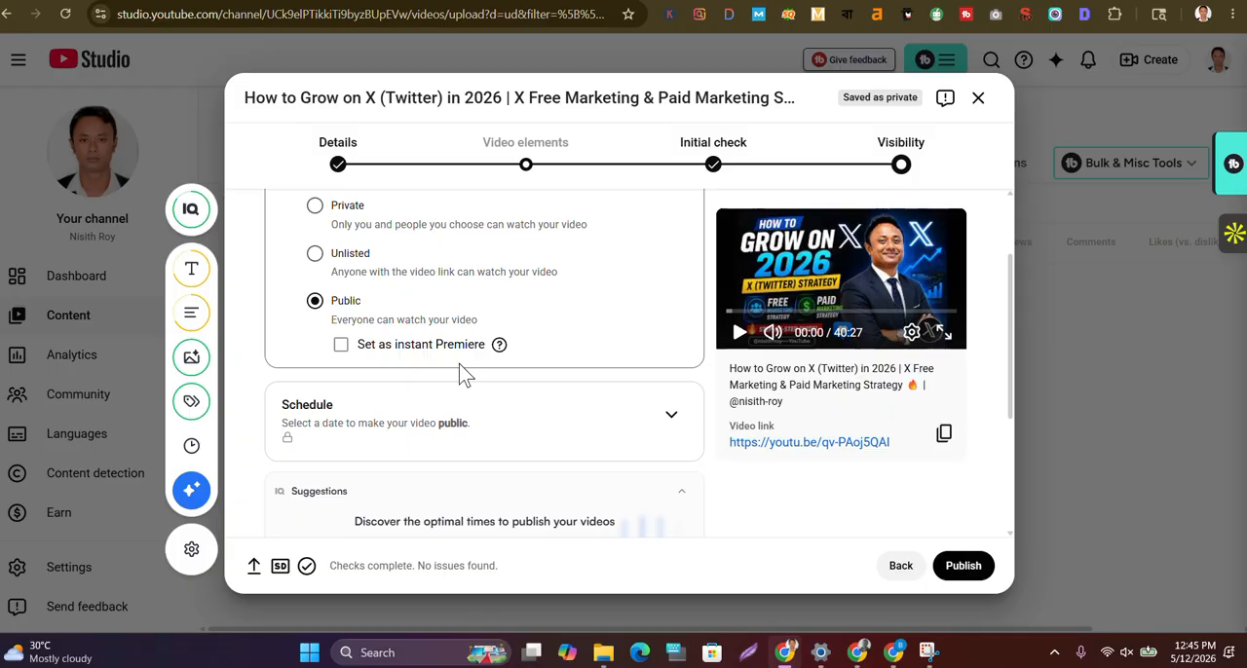
scroll(487, 390, "down", 1)
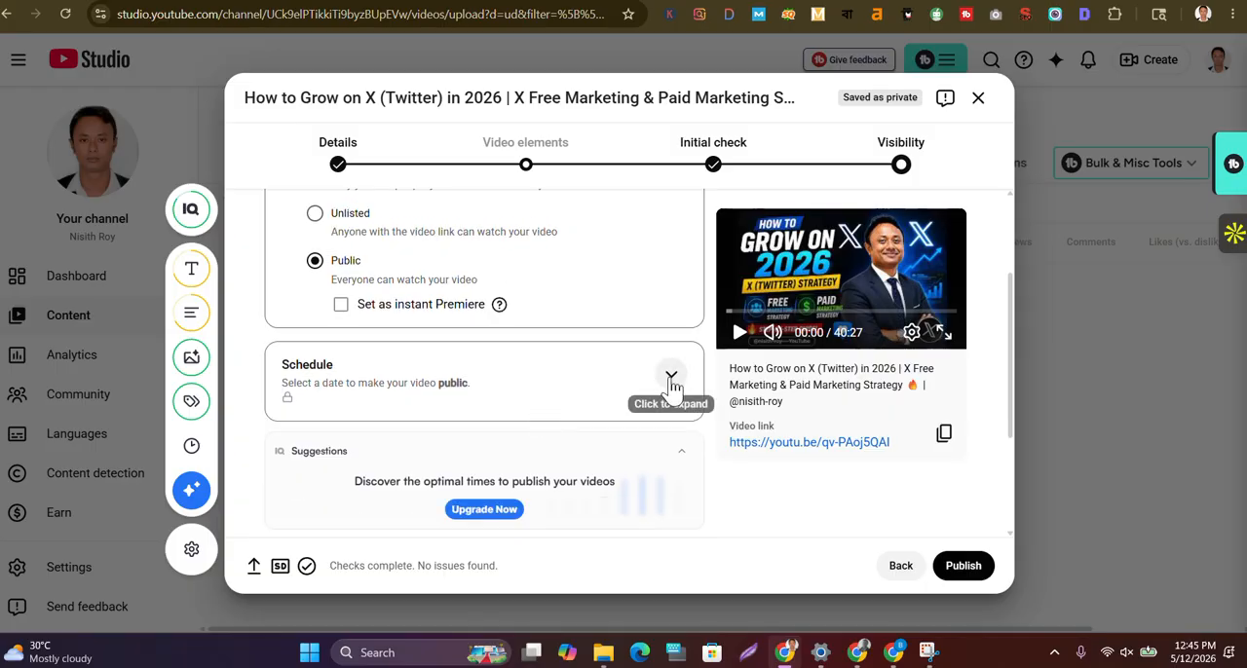
left_click(341, 310)
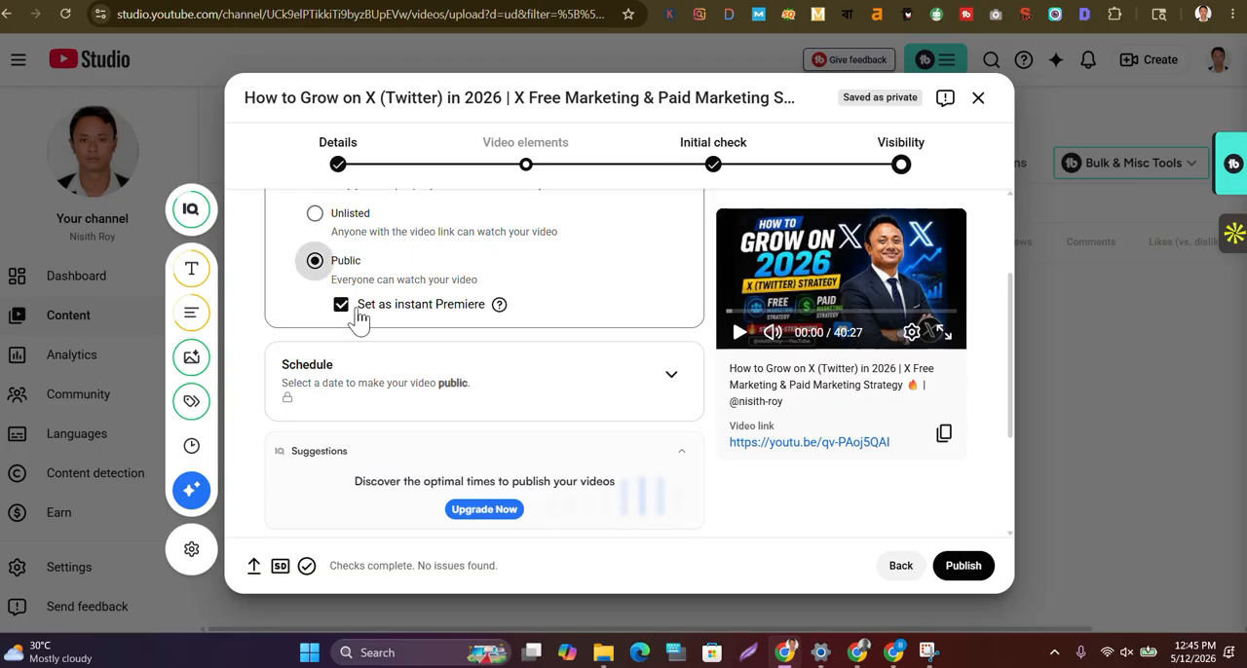
scroll(550, 369, "down", 1)
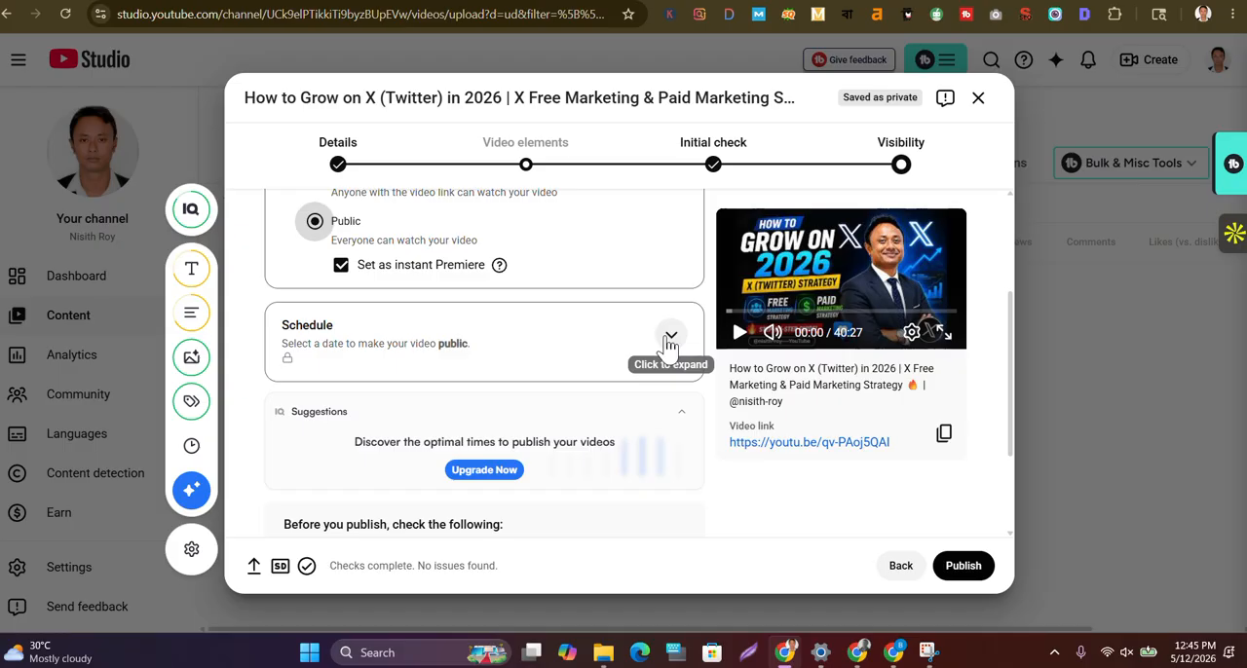
left_click(440, 276)
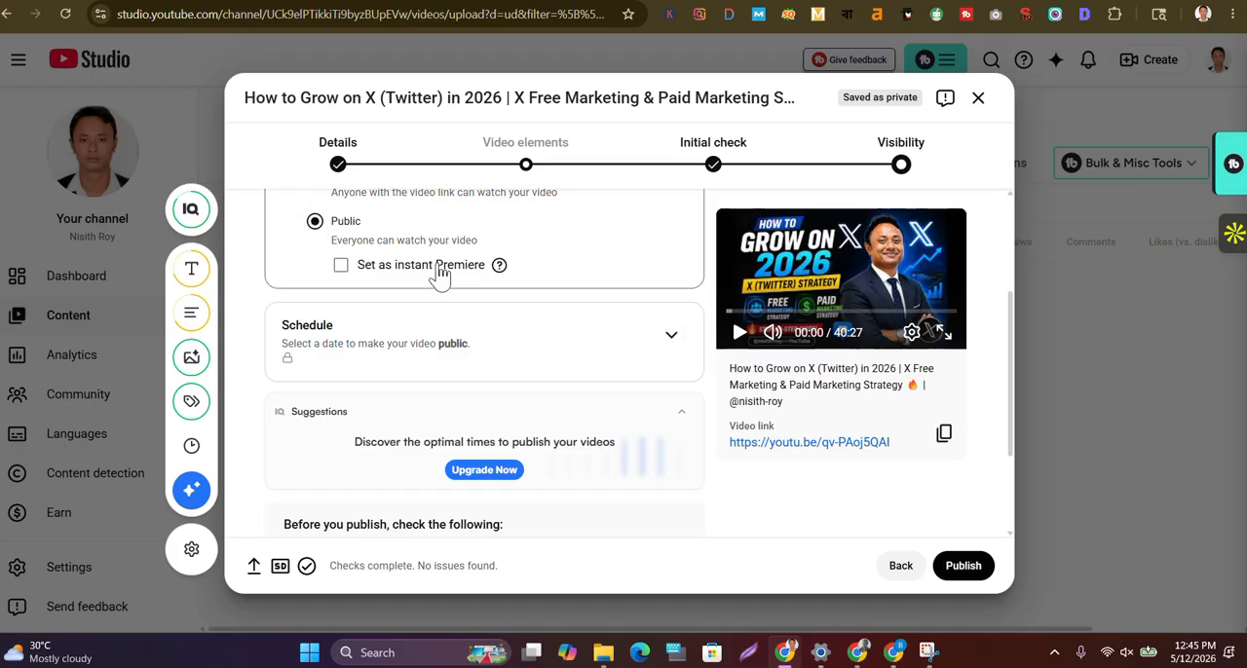
left_click(343, 268)
scroll(536, 244, "up", 2)
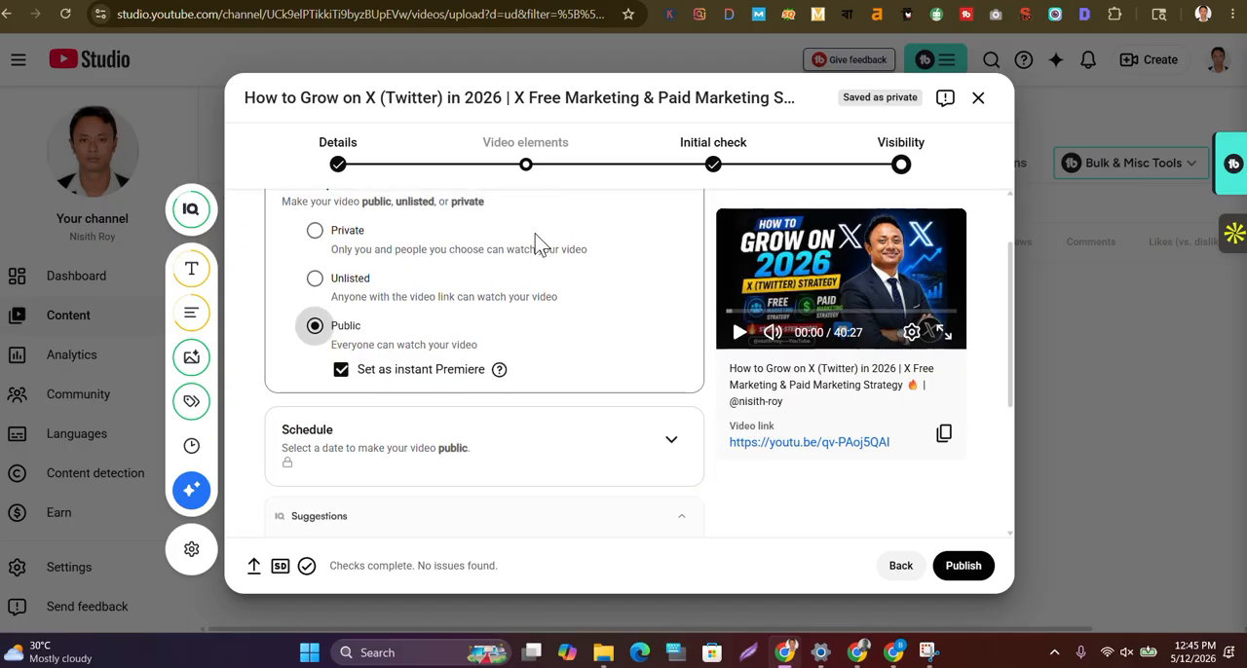
scroll(537, 245, "up", 1)
scroll(537, 245, "down", 2)
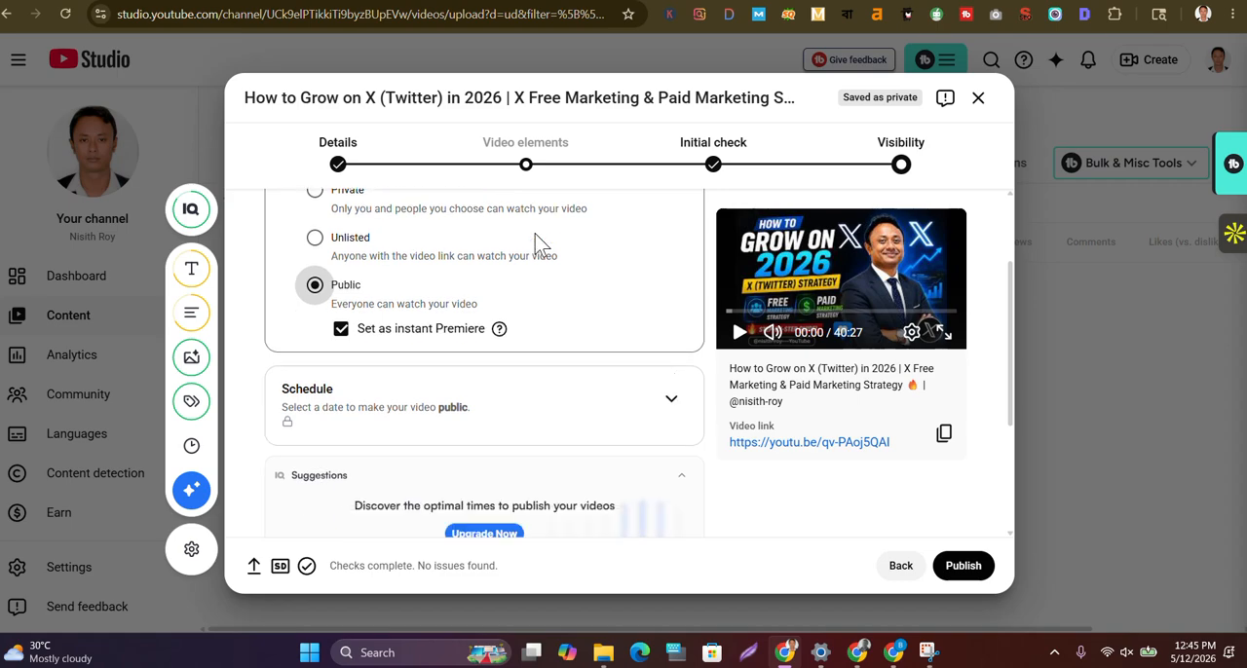
Schedule the video to go public on May 12, 2026 instead of publishing it as an instant Premiere
left_click(668, 411)
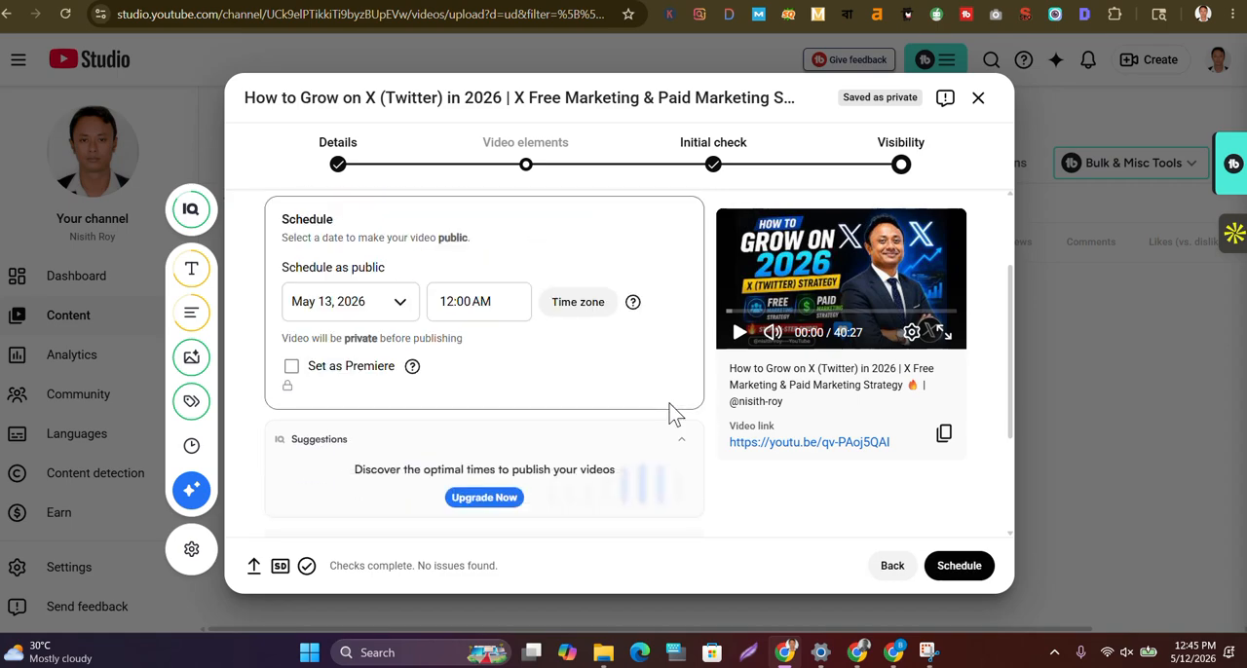
left_click(405, 300)
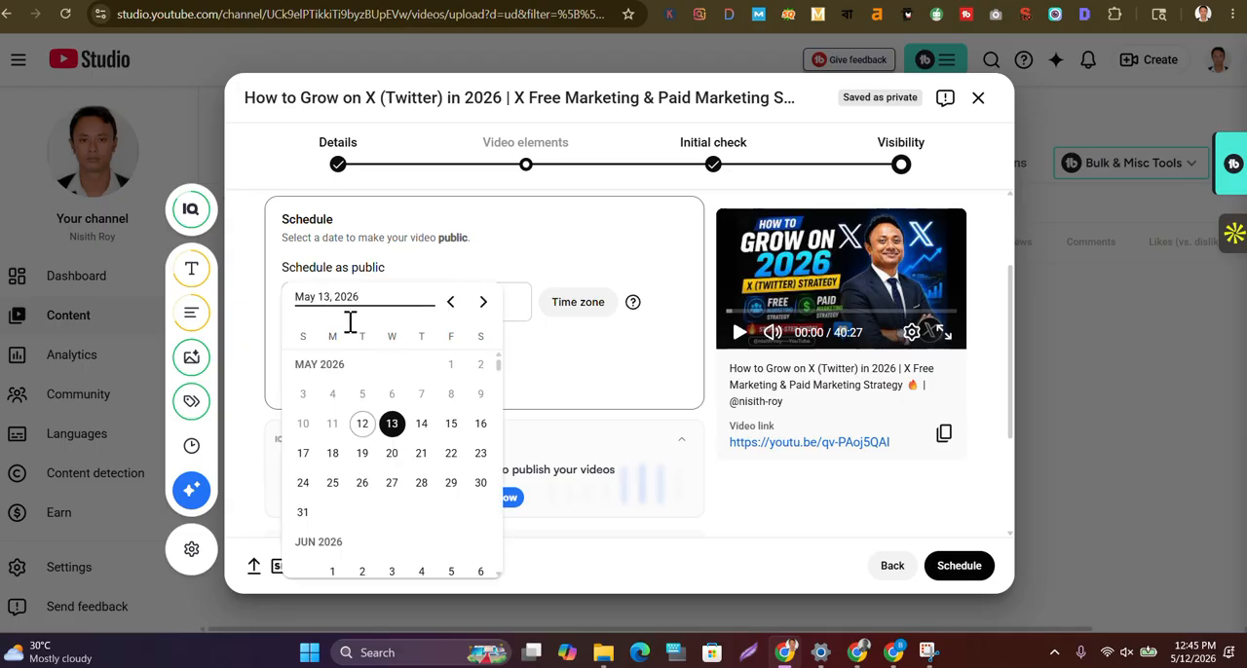
left_click(364, 424)
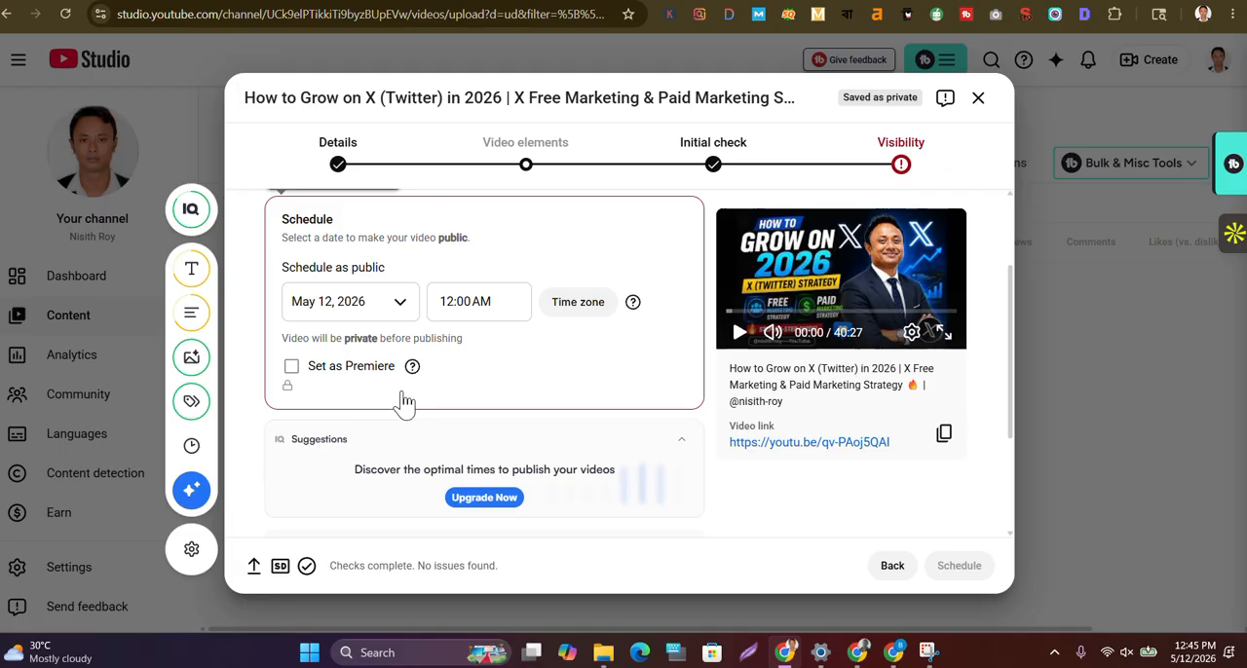
Set the scheduled publishing time to 1:15 PM
left_click(496, 310)
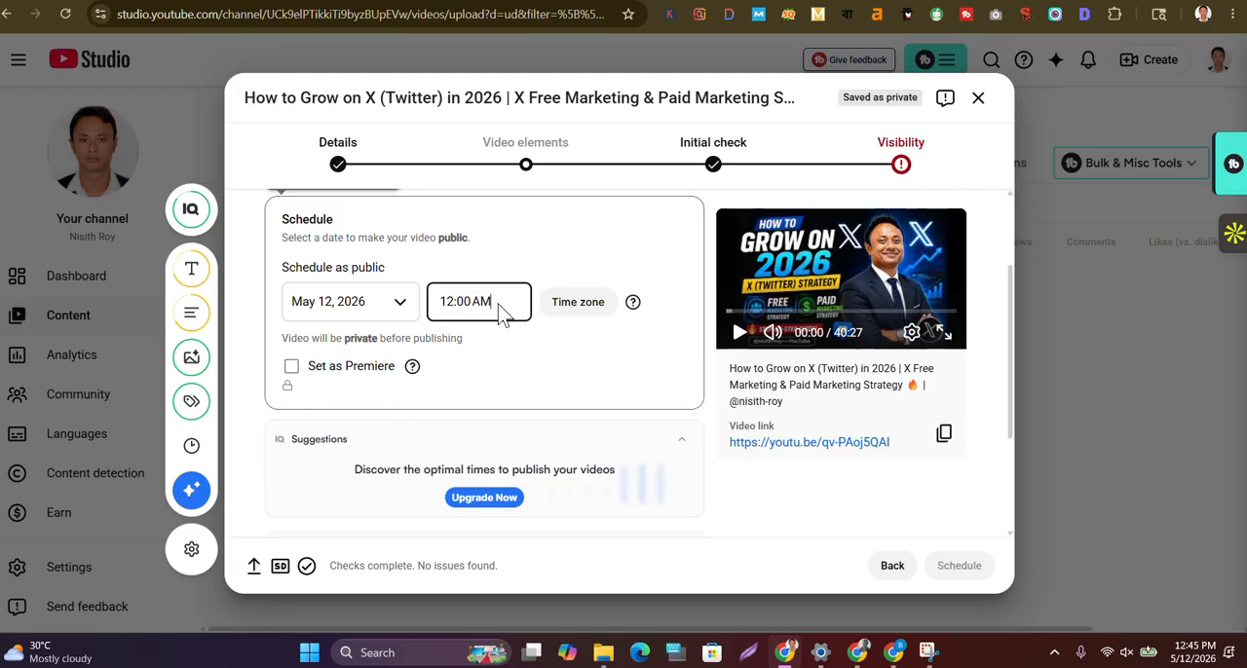
left_click(500, 310)
scroll(509, 413, "down", 1)
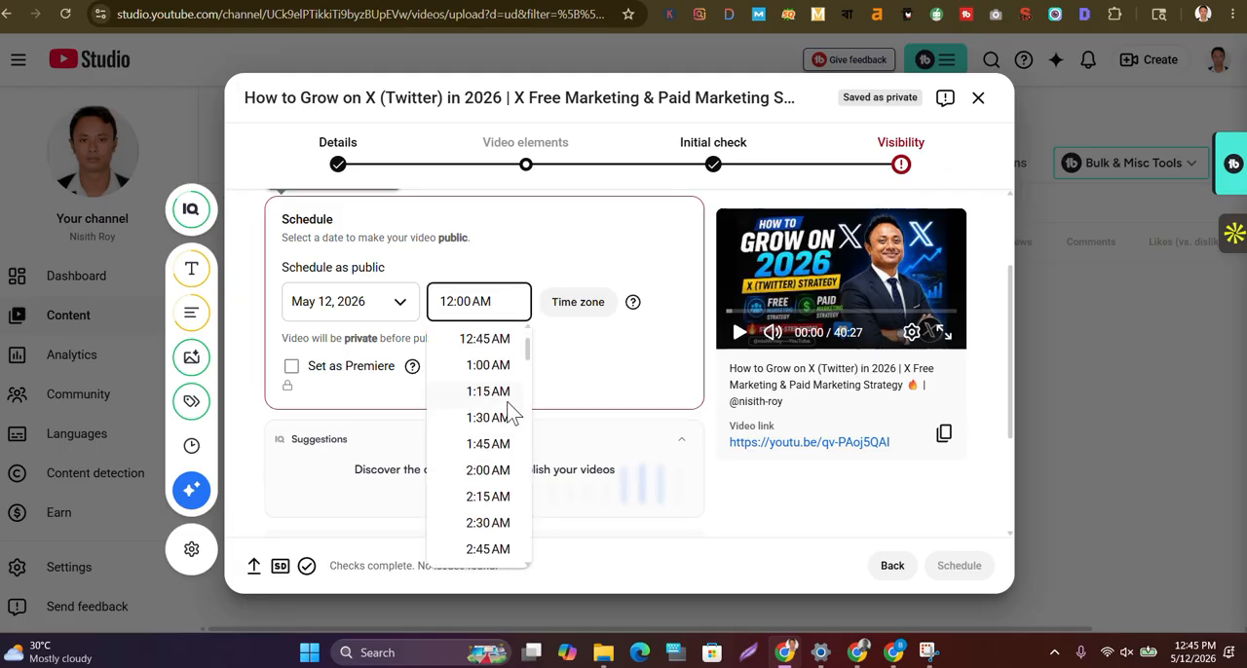
scroll(512, 413, "down", 4)
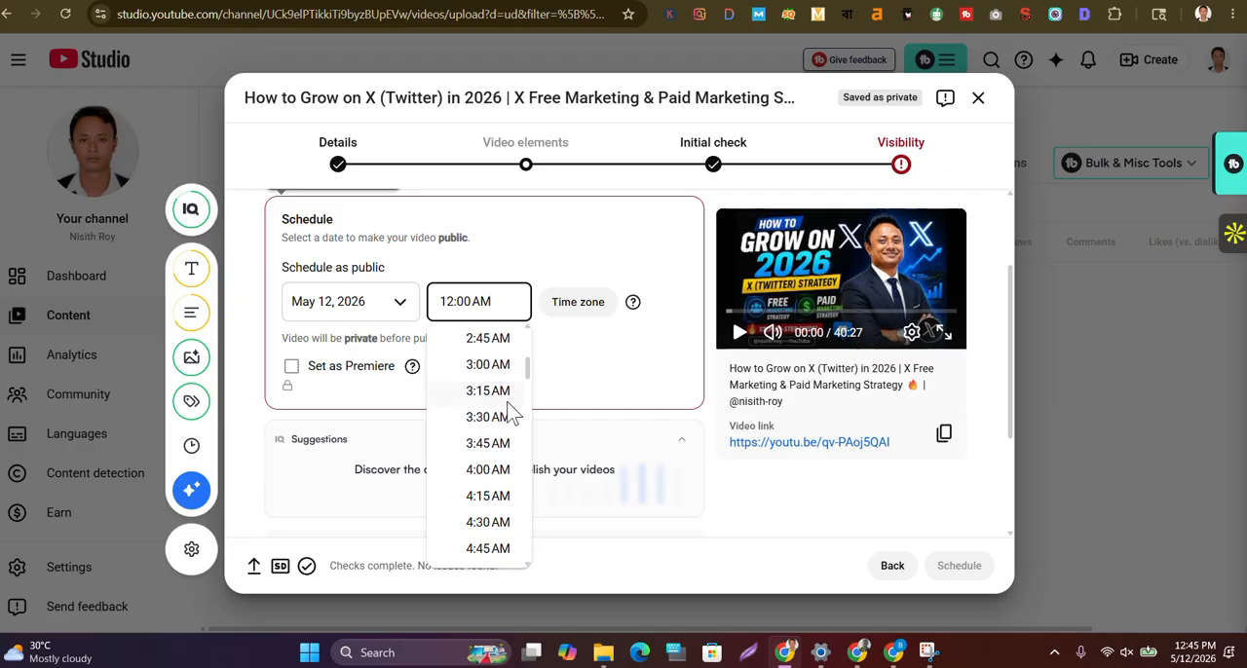
scroll(512, 413, "down", 1)
scroll(511, 413, "down", 8)
scroll(510, 407, "down", 9)
scroll(511, 413, "down", 4)
scroll(508, 407, "up", 3)
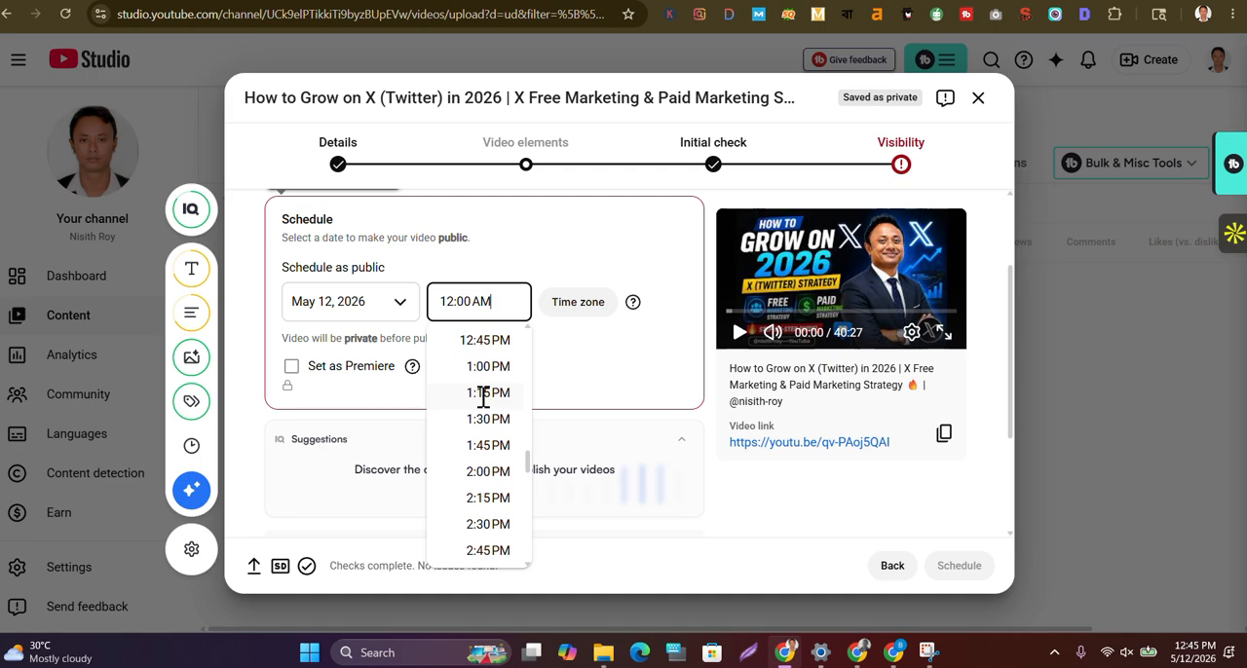
left_click(480, 394)
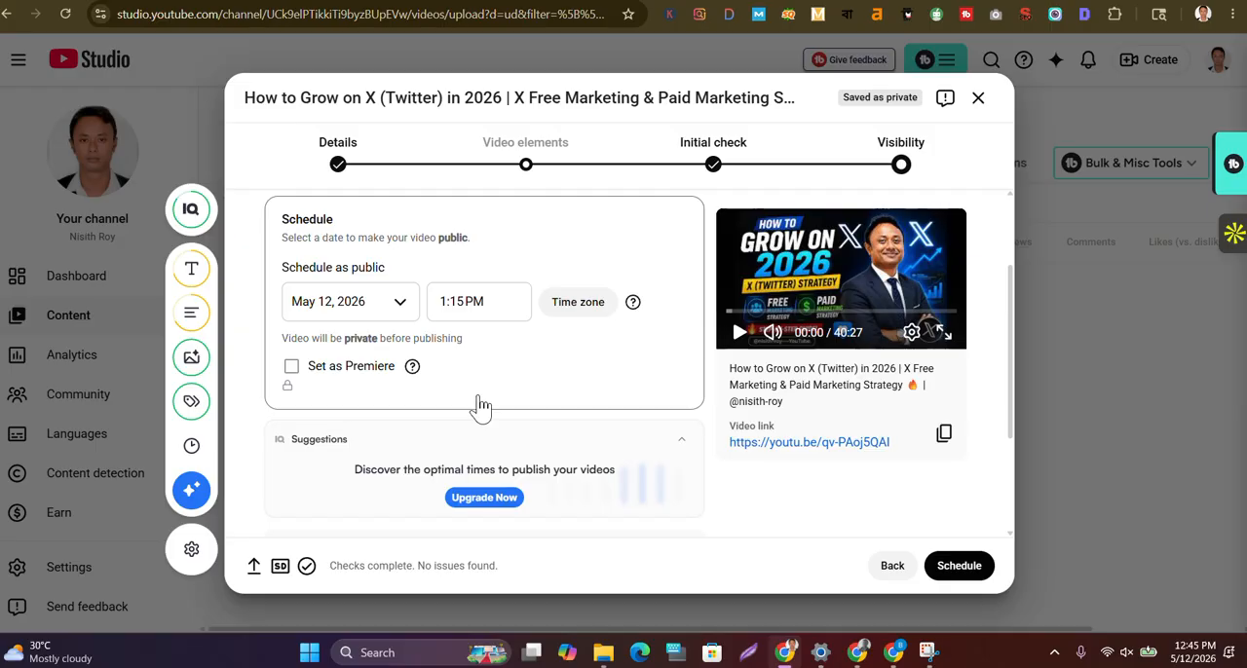
Make the scheduled video a Premiere with a 1 minute countdown and the Bright countdown theme, and save the setup
left_click(292, 369)
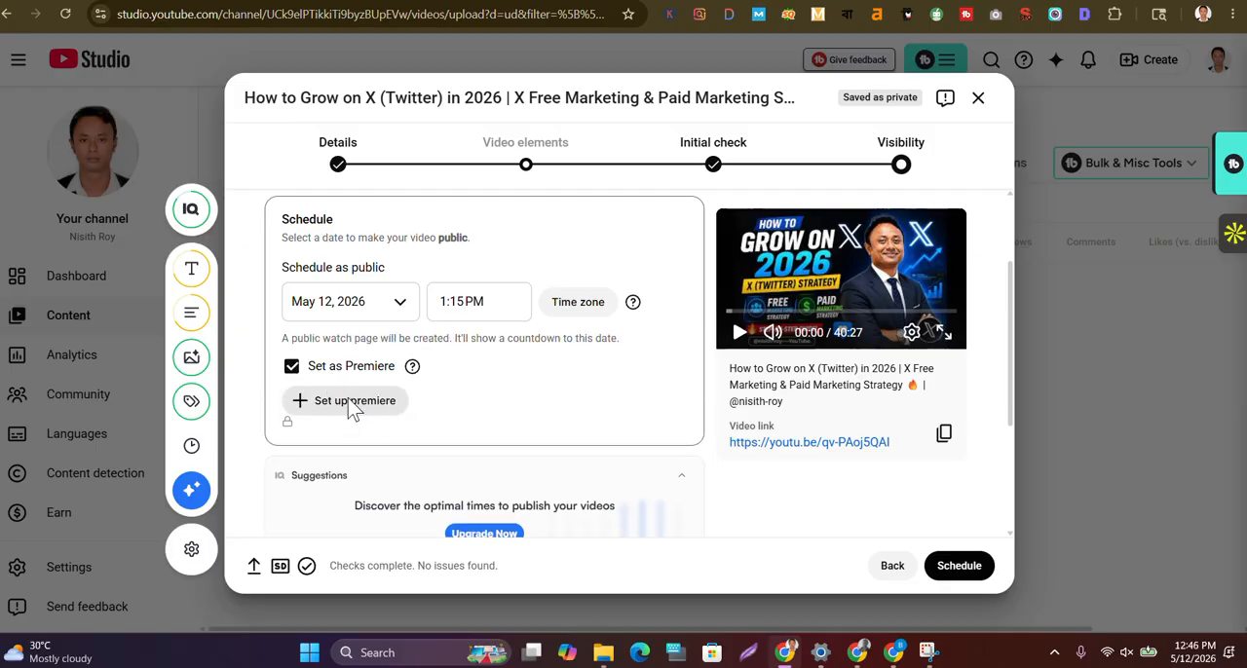
left_click(353, 407)
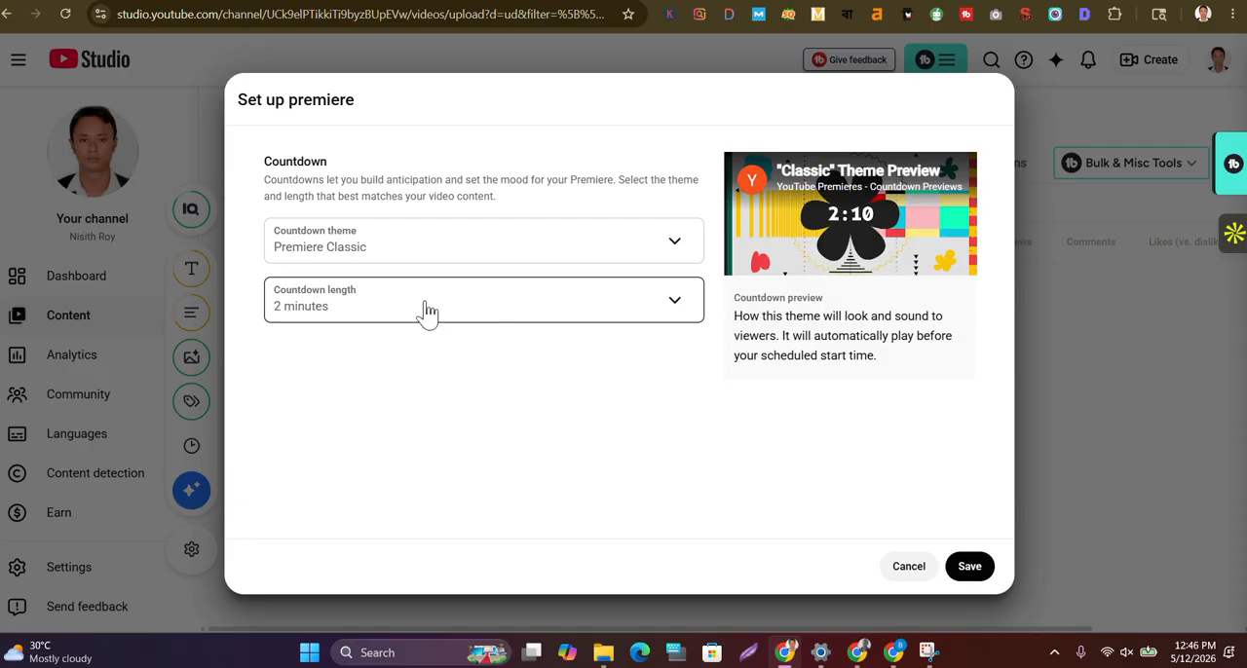
left_click(676, 307)
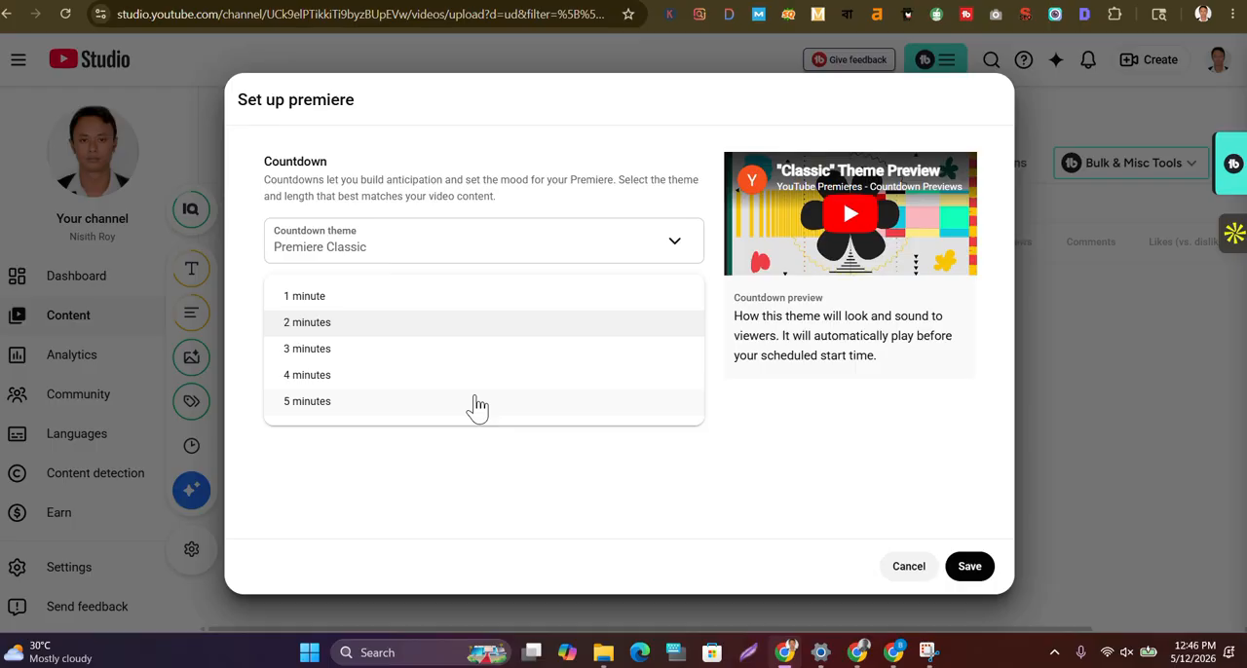
left_click(315, 297)
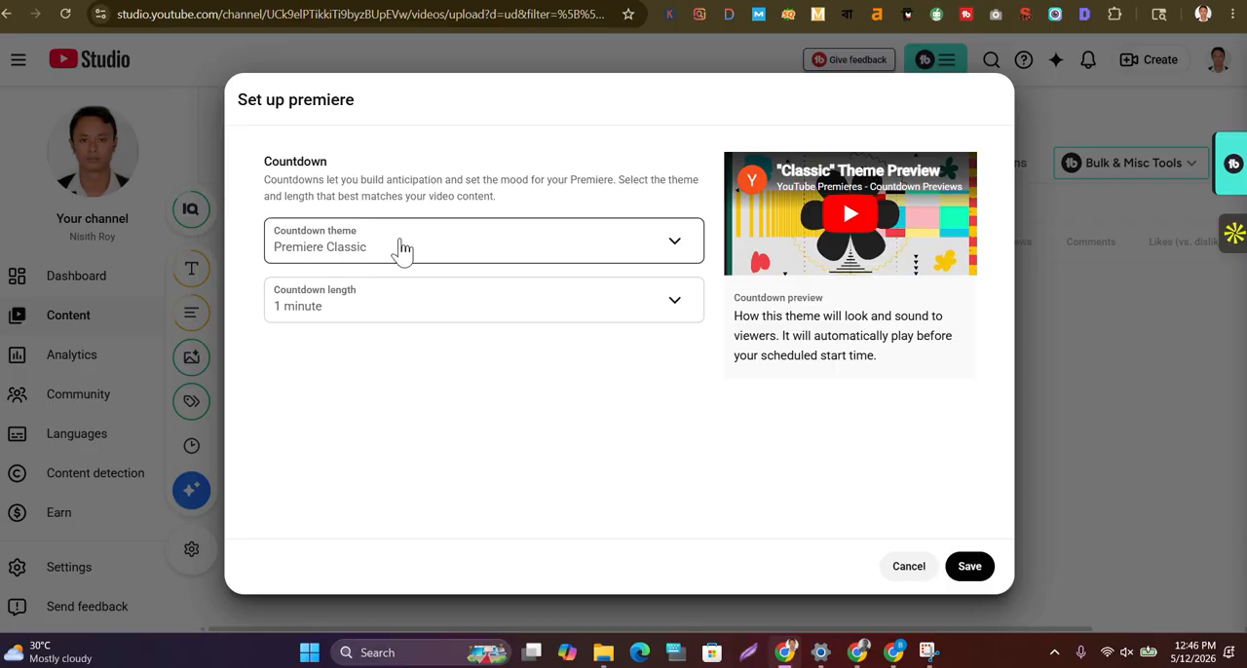
left_click(670, 247)
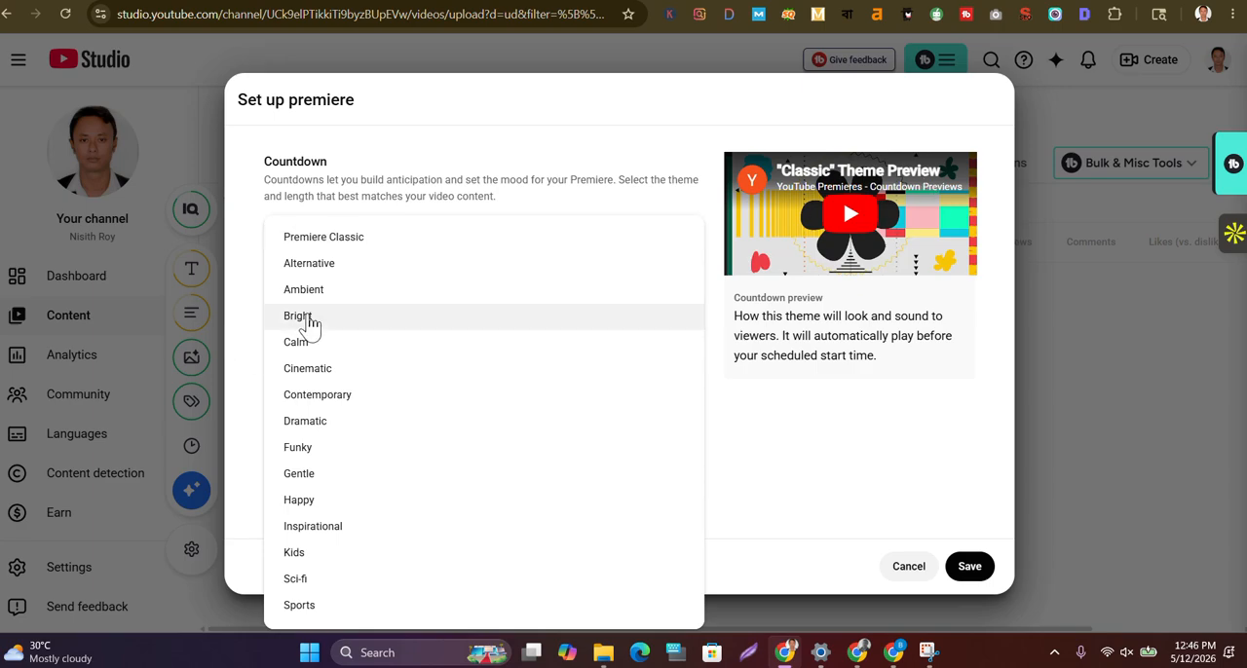
left_click(304, 319)
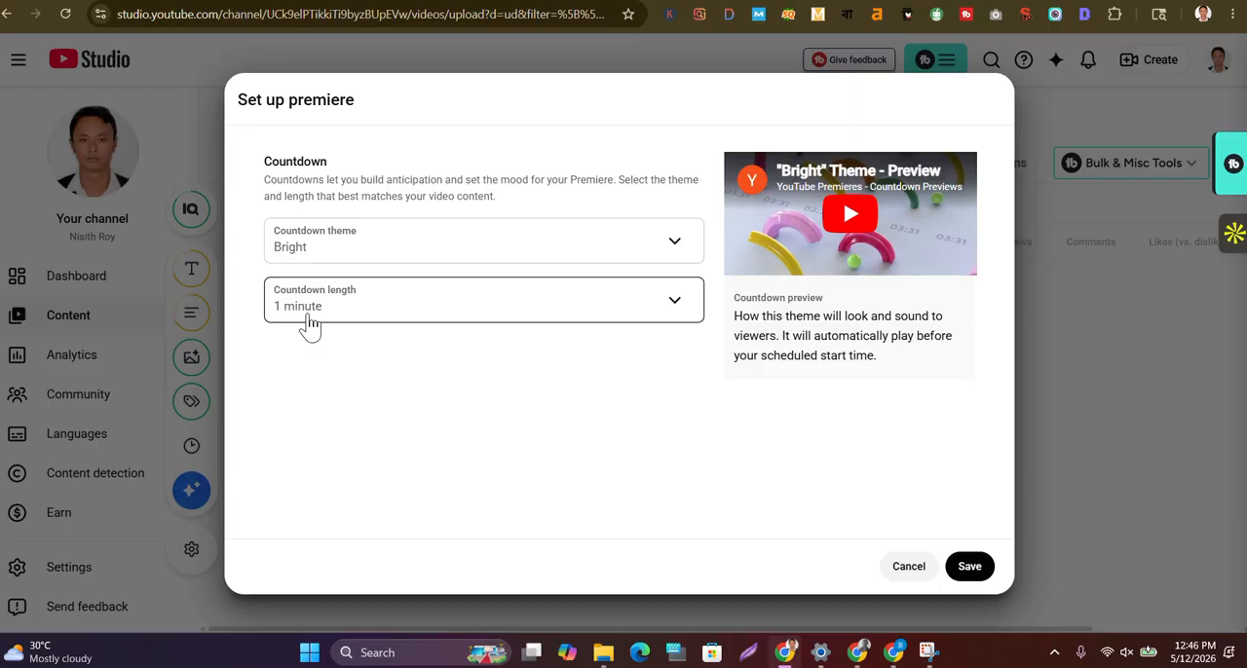
left_click(971, 570)
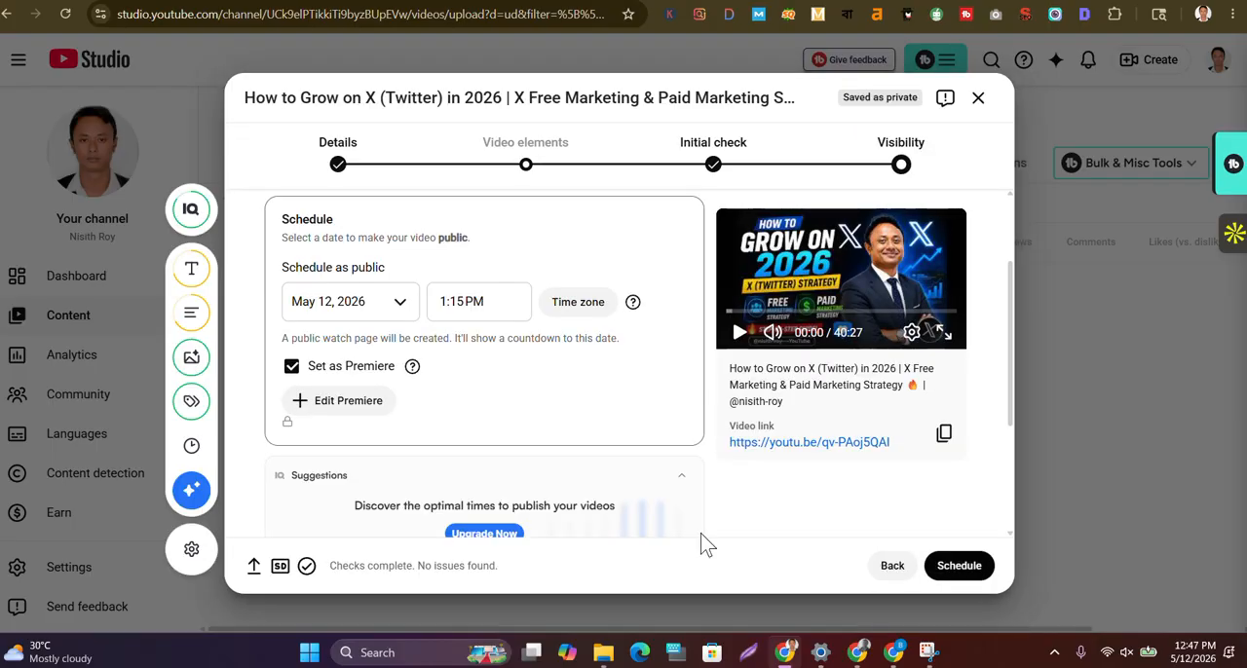
Review the remaining pre-publish notes and submit the video's Premiere schedule
scroll(701, 543, "down", 2)
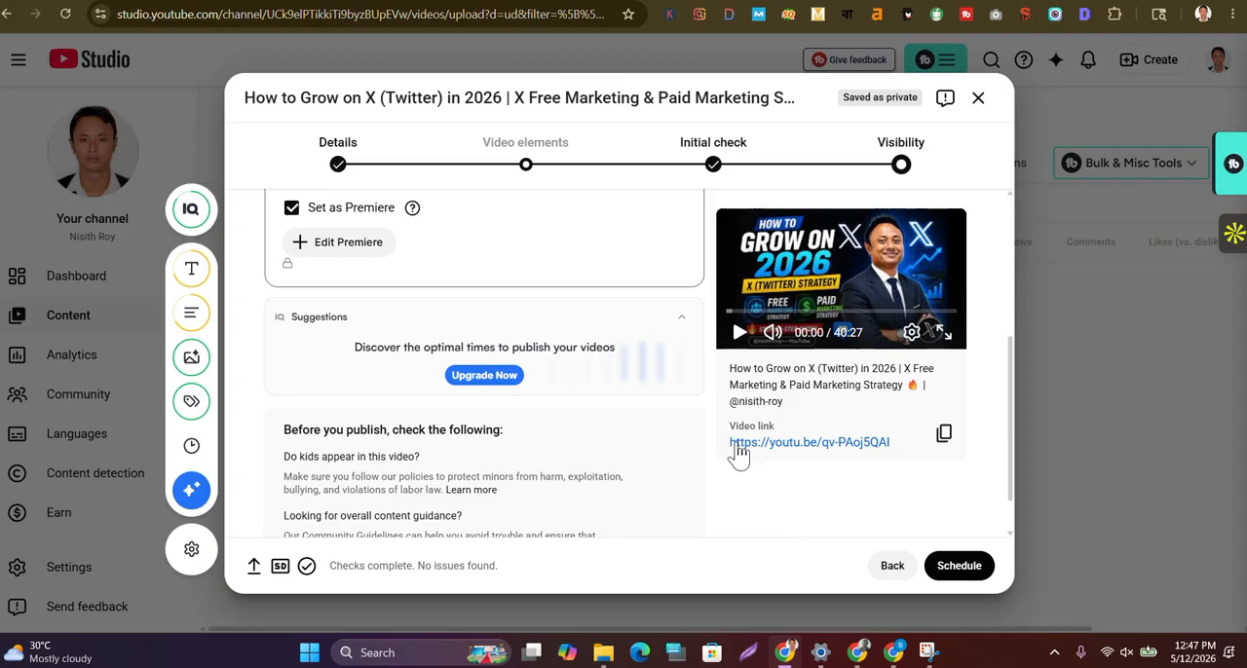
scroll(611, 441, "down", 1)
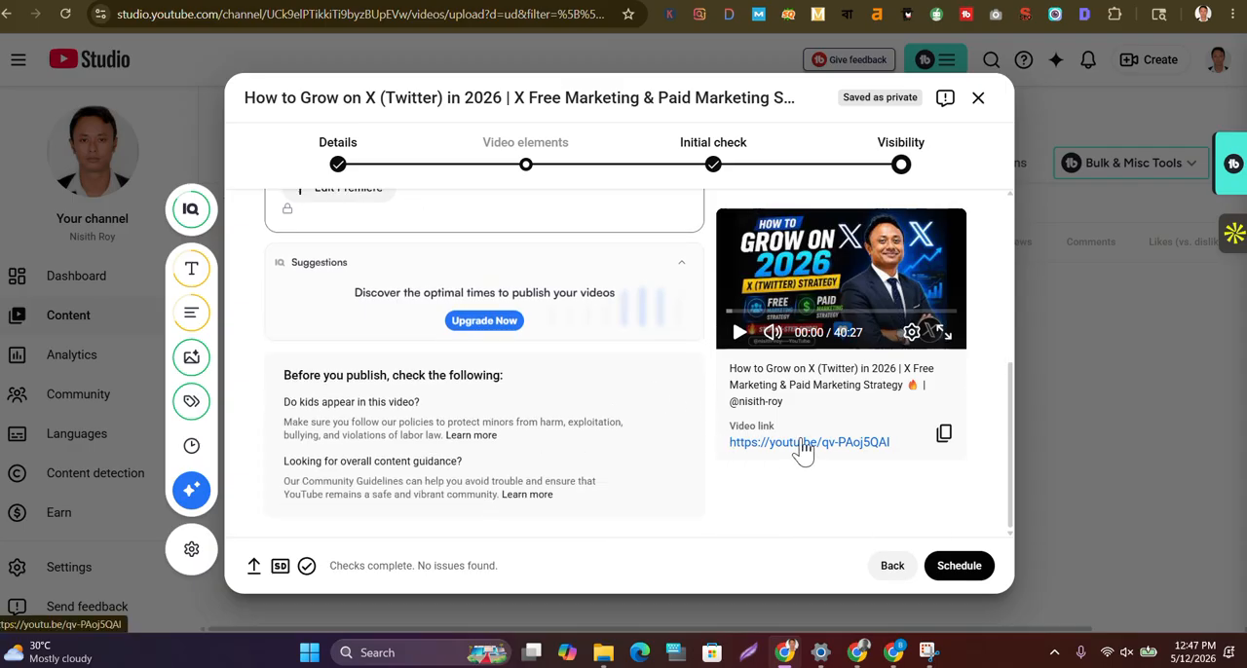
left_click(959, 566)
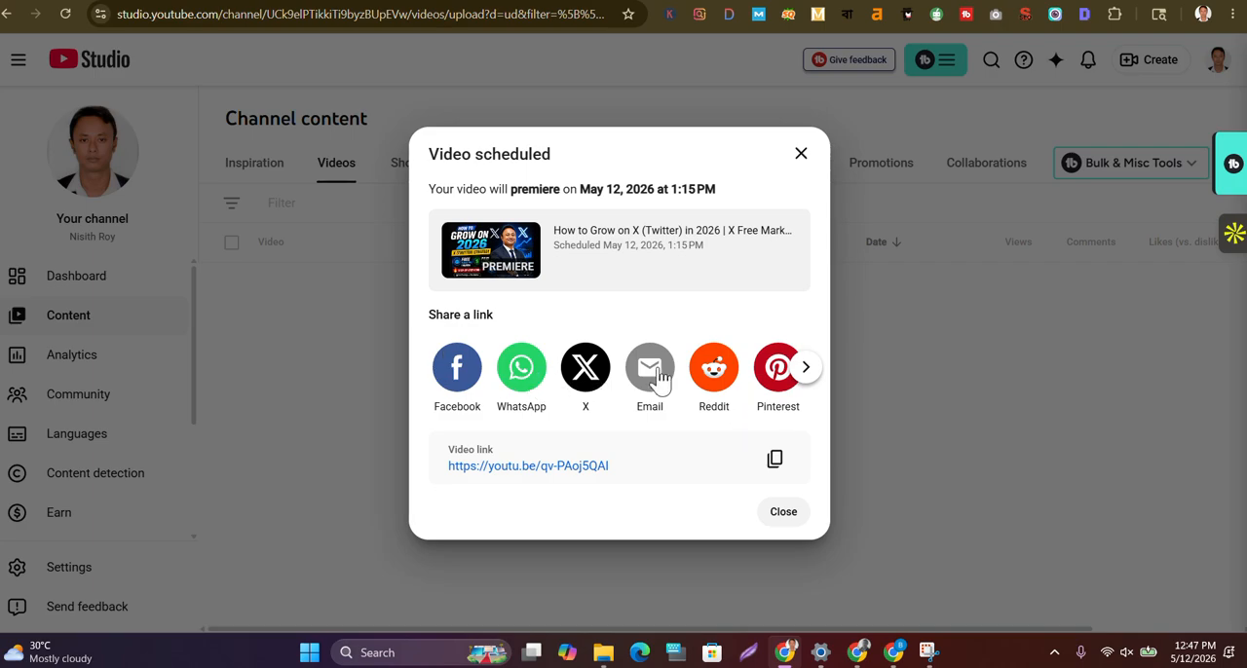
Copy the scheduled video's link from the sharing options and close the confirmation
left_click(811, 376)
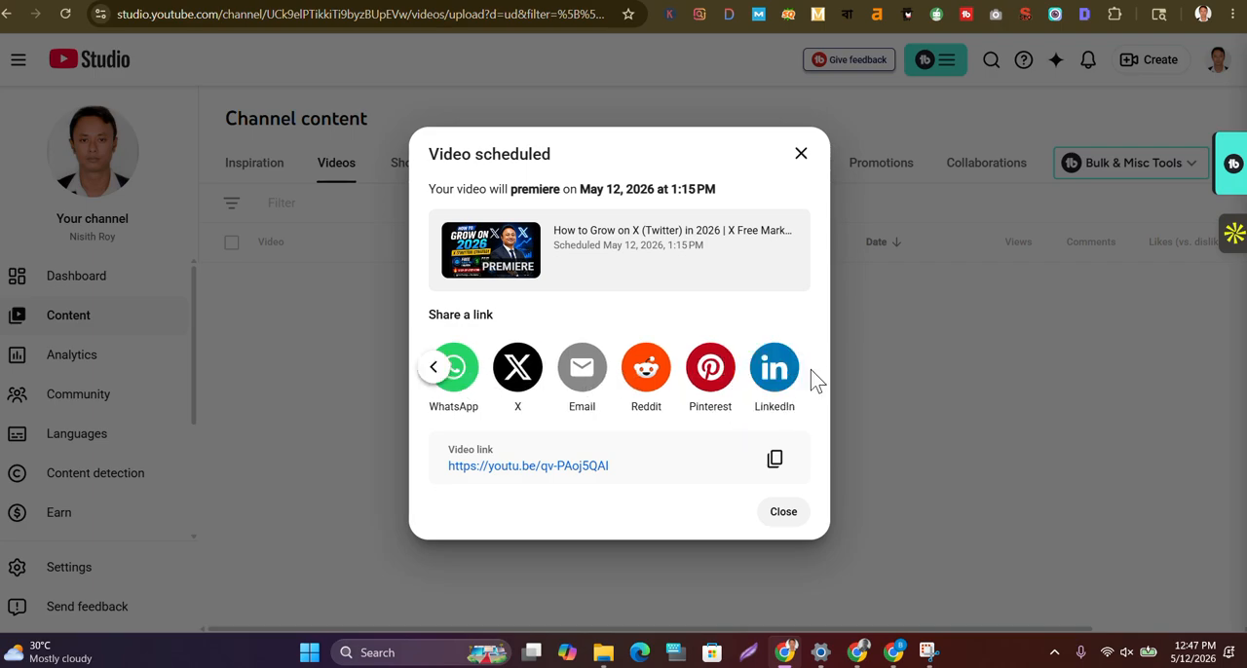
left_click(775, 460)
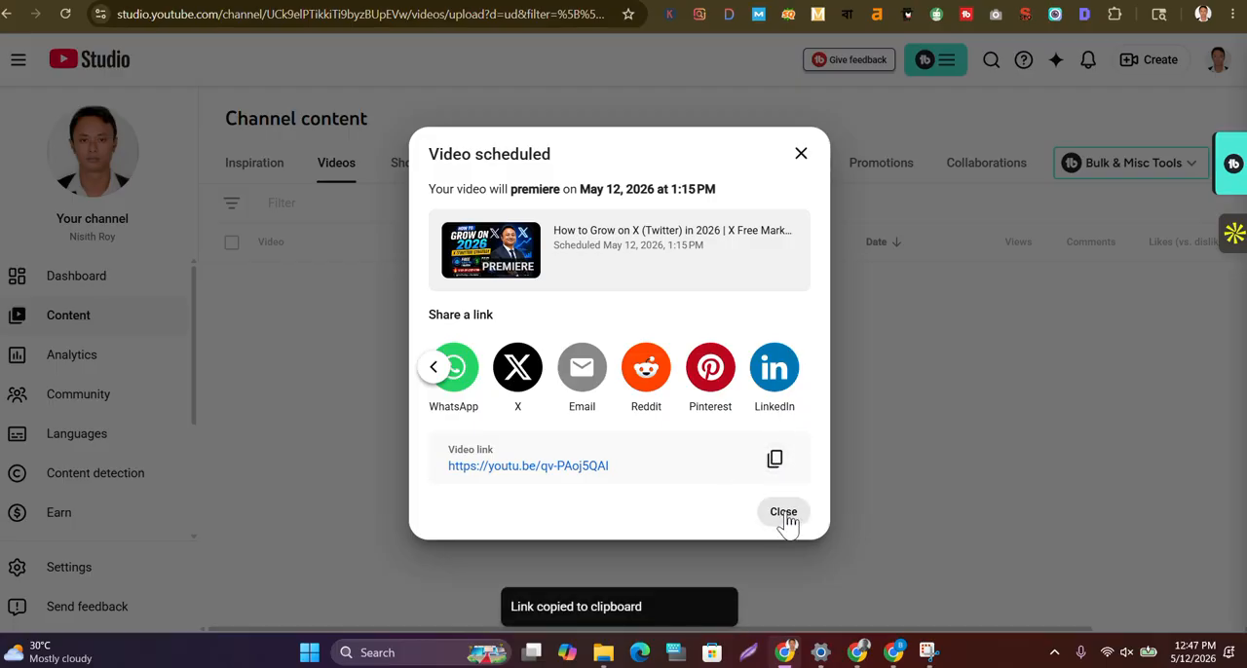
left_click(783, 513)
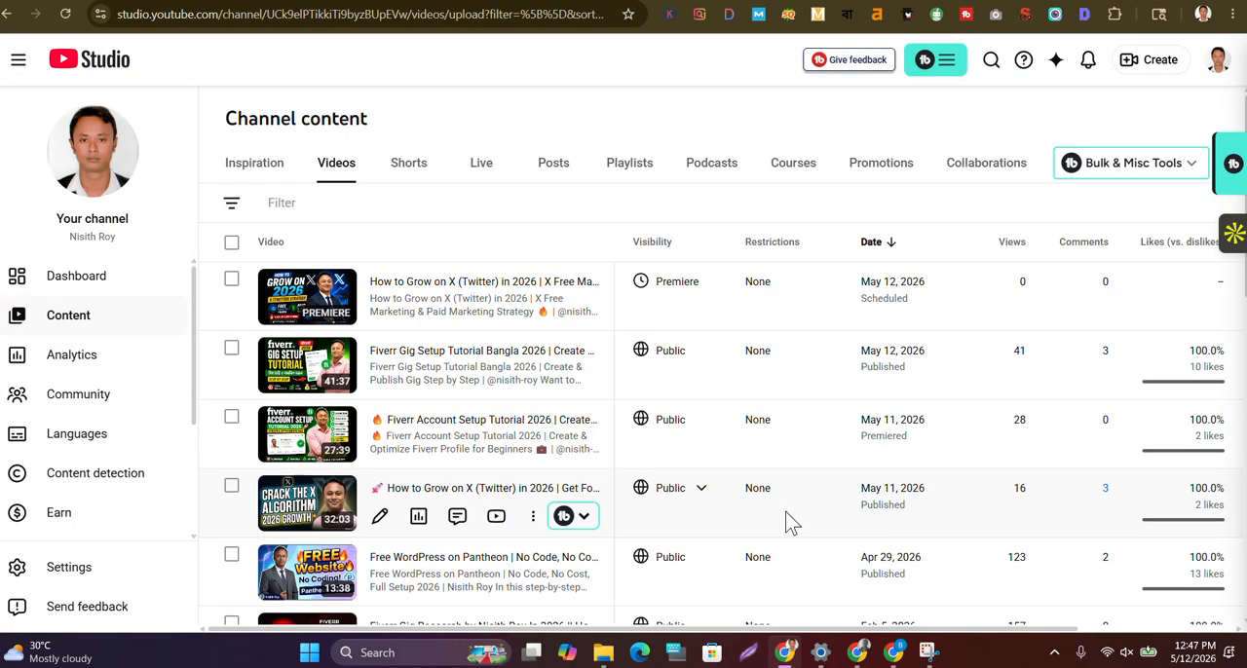
Switch to Facebook, start a new public post and paste the YouTube video link so its preview is attached
mouse_move(677, 293)
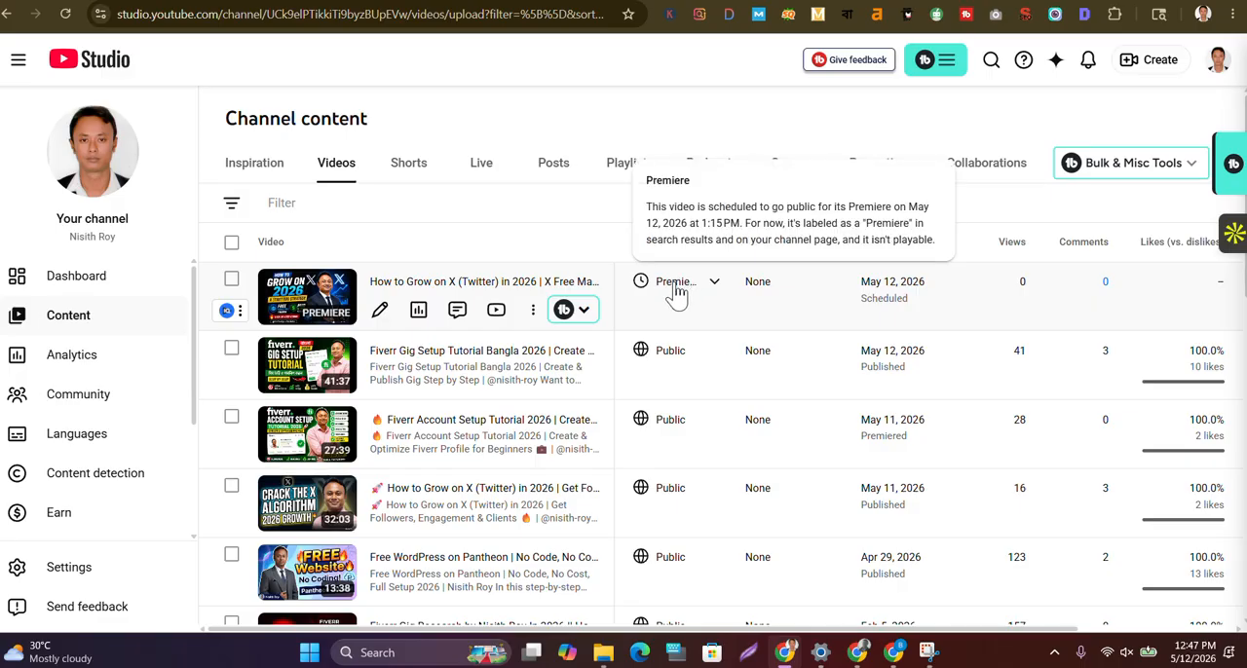
mouse_move(796, 650)
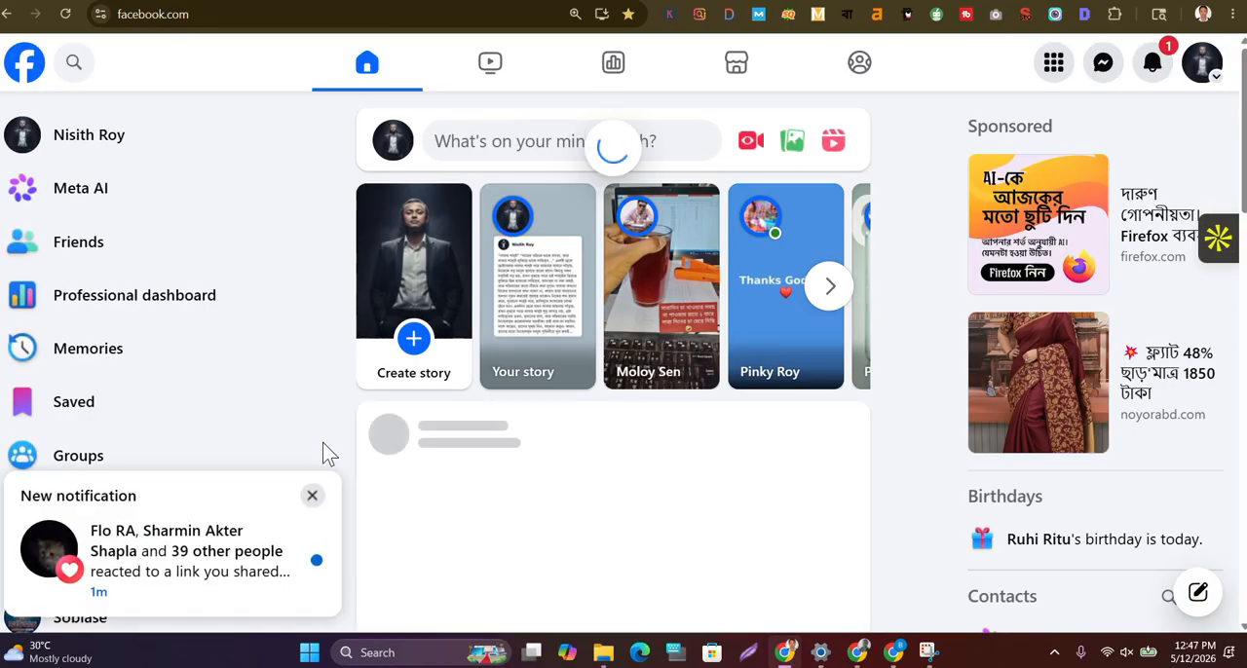
left_click(314, 497)
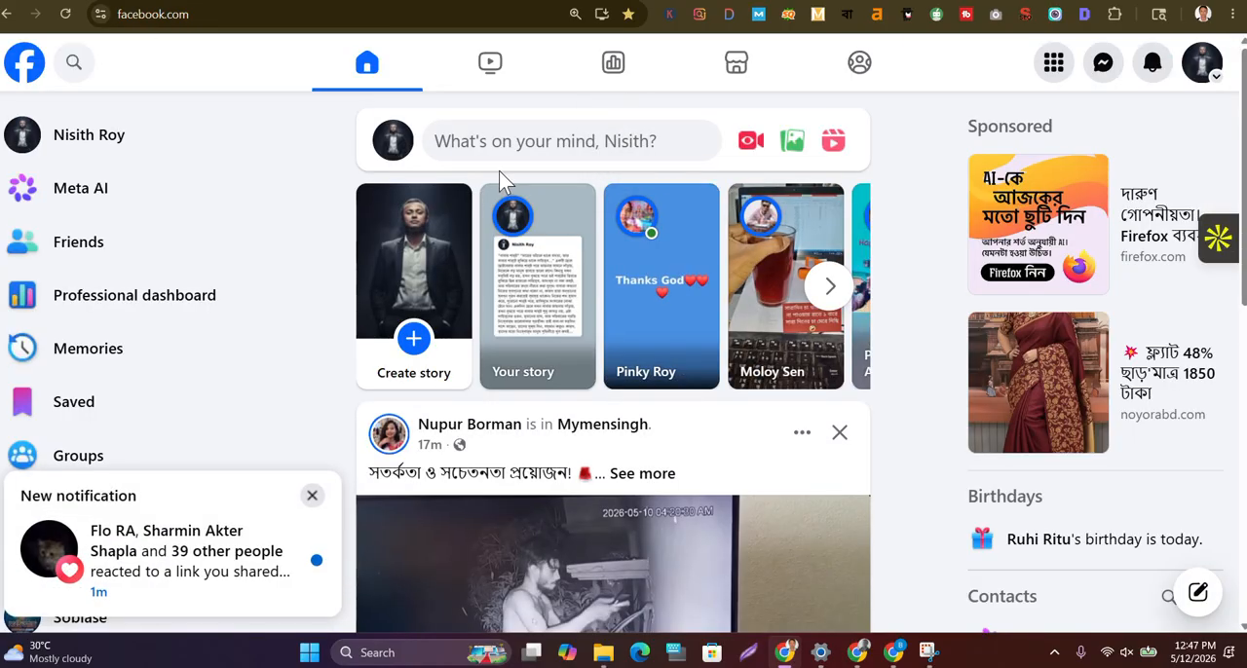
left_click(511, 144)
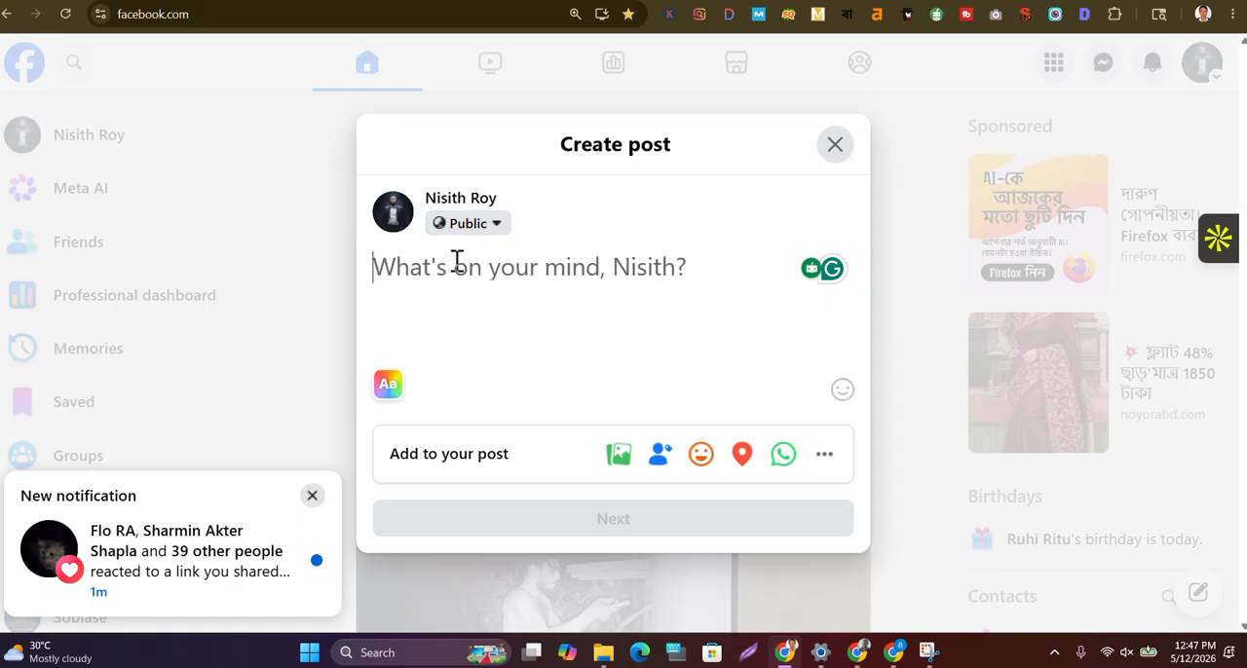
key("ctrl+v")
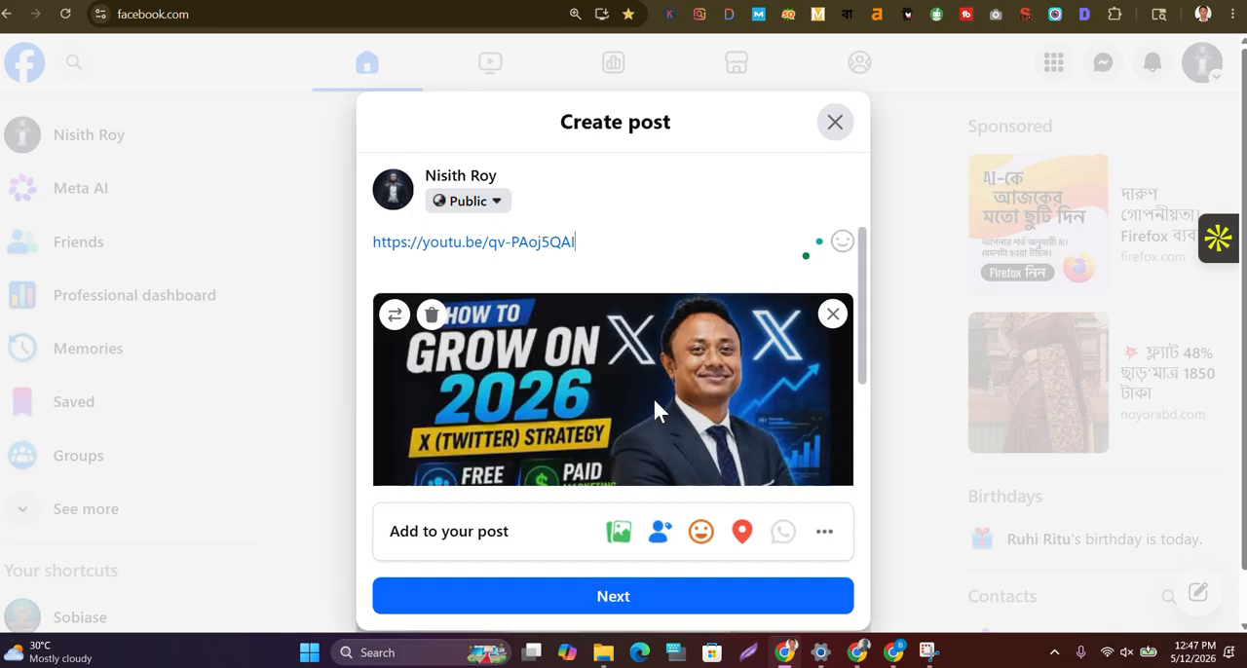
scroll(653, 397, "down", 1)
scroll(652, 396, "up", 1)
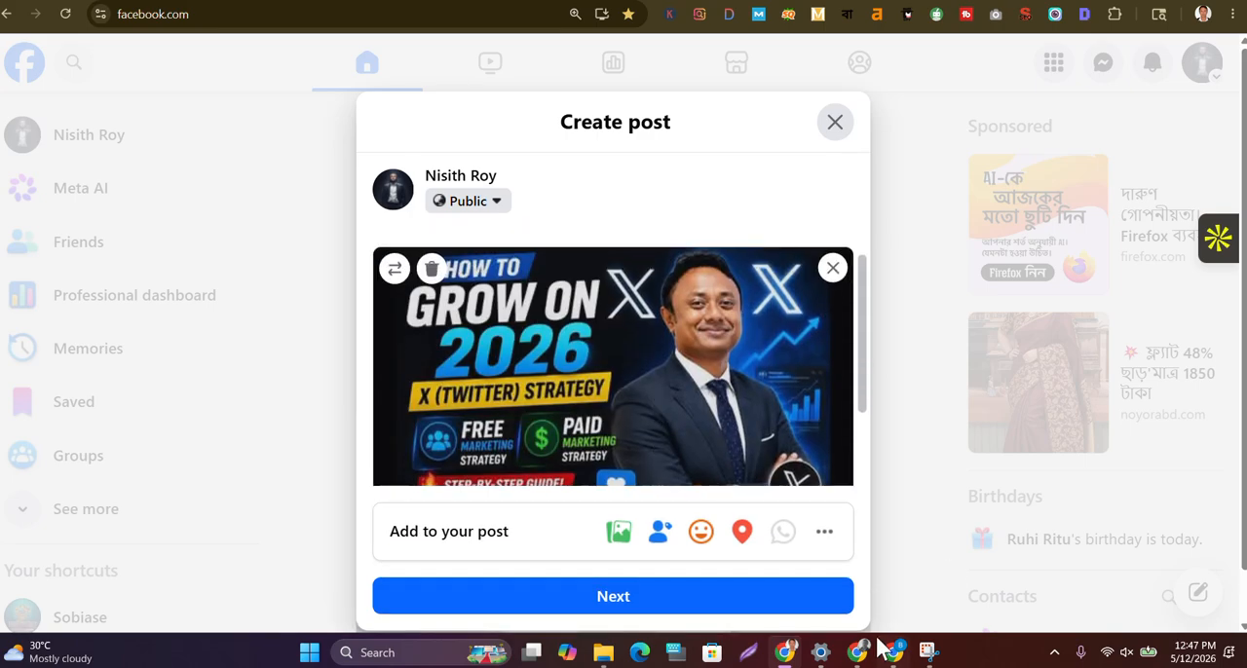
scroll(730, 421, "up", 1)
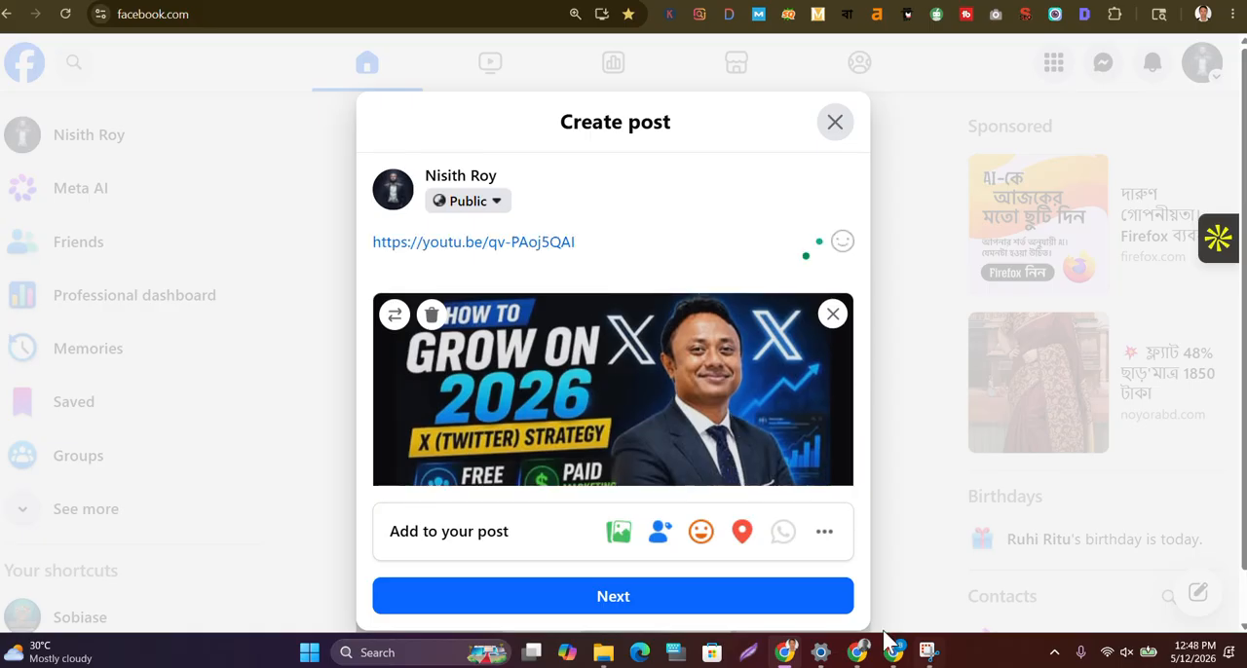
Switch to the ChatGPT conversation and copy the full video title starting "How to Grow on X (Twitter) in 2026"
mouse_move(859, 650)
left_click(774, 577)
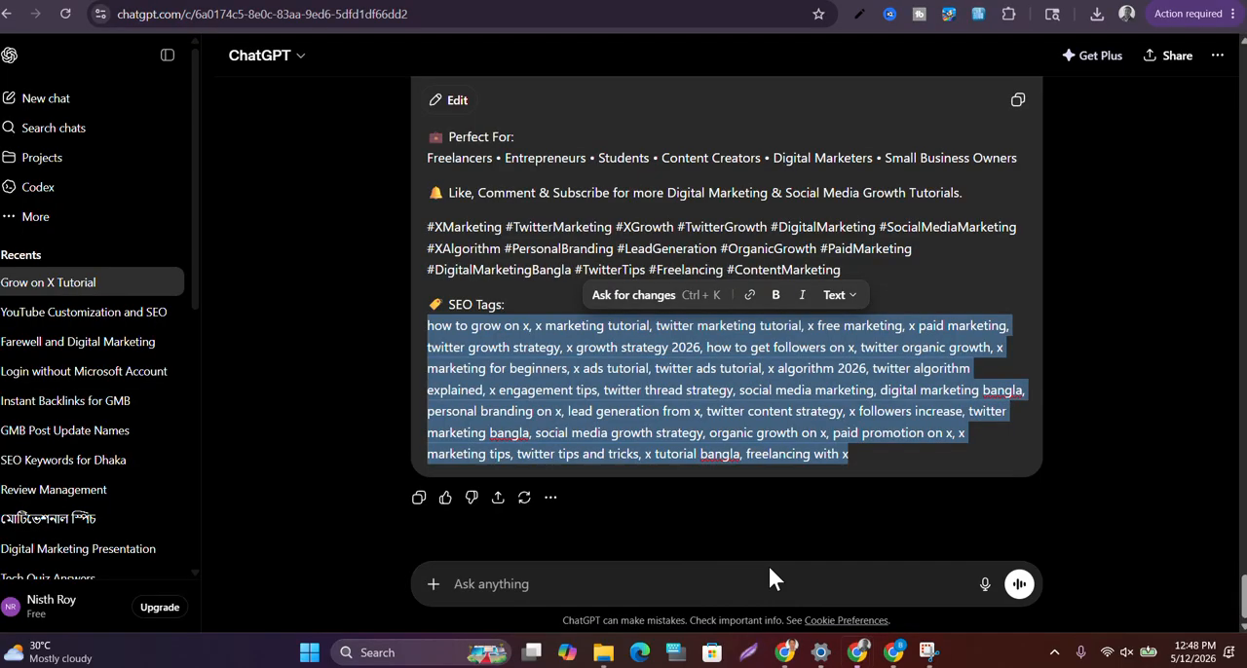
left_click(707, 203)
scroll(708, 188, "up", 4)
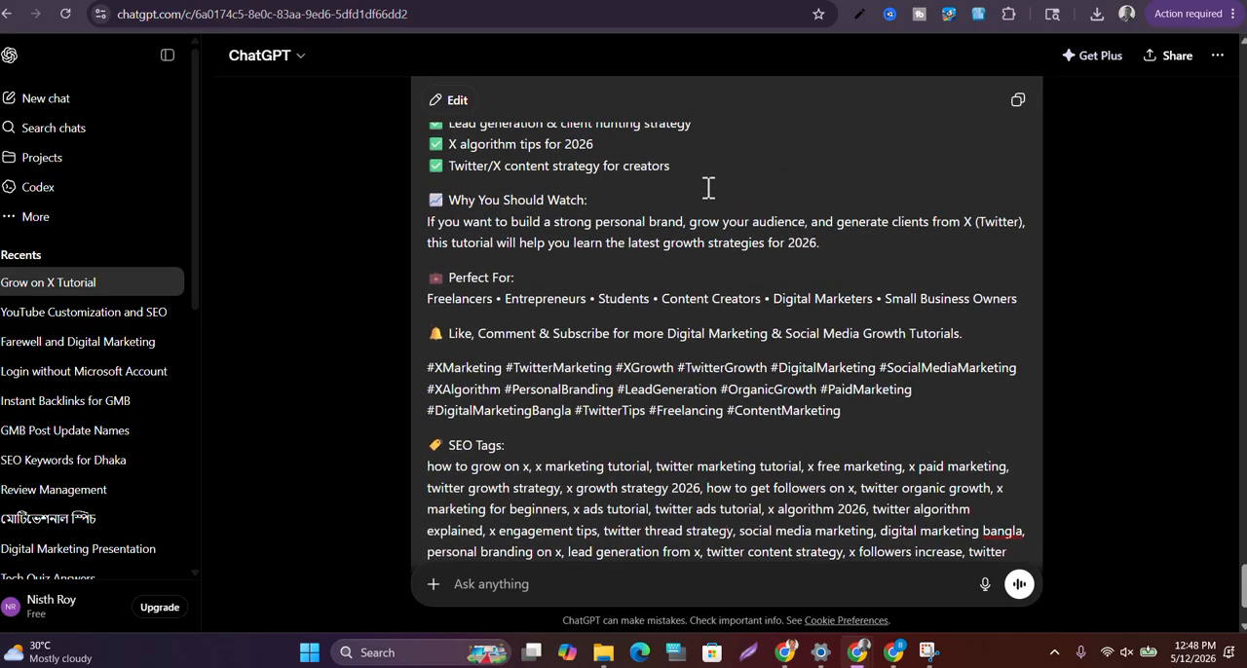
scroll(708, 188, "up", 3)
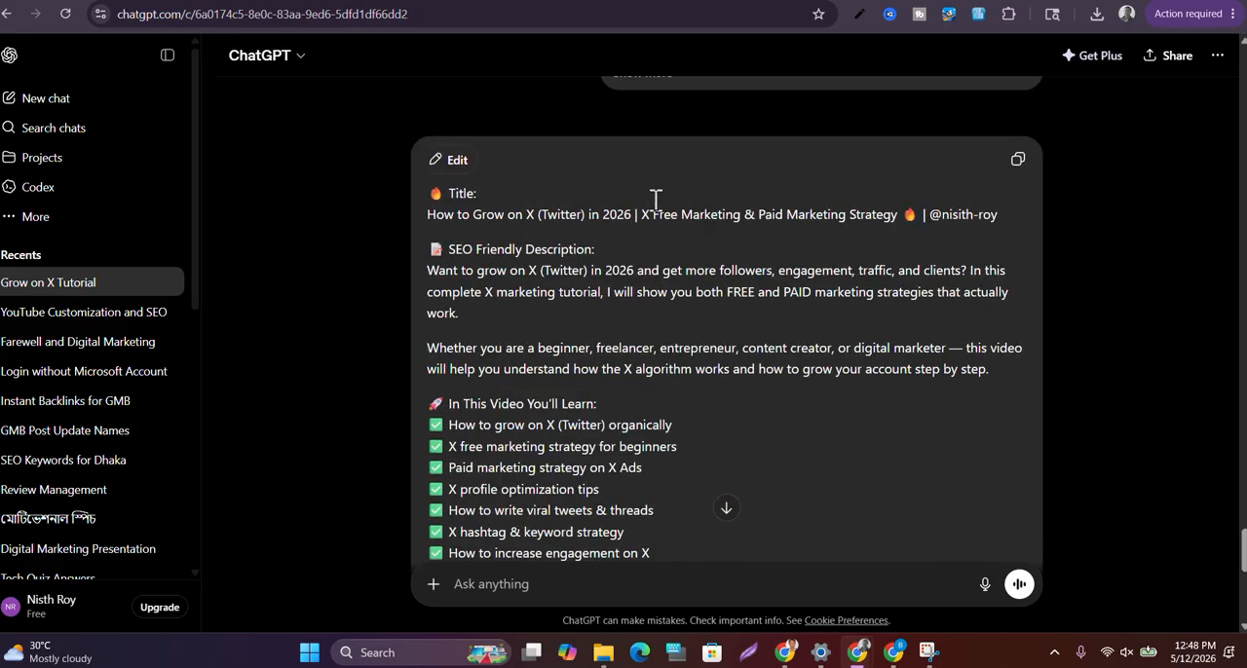
left_click_drag(426, 214, 1005, 219)
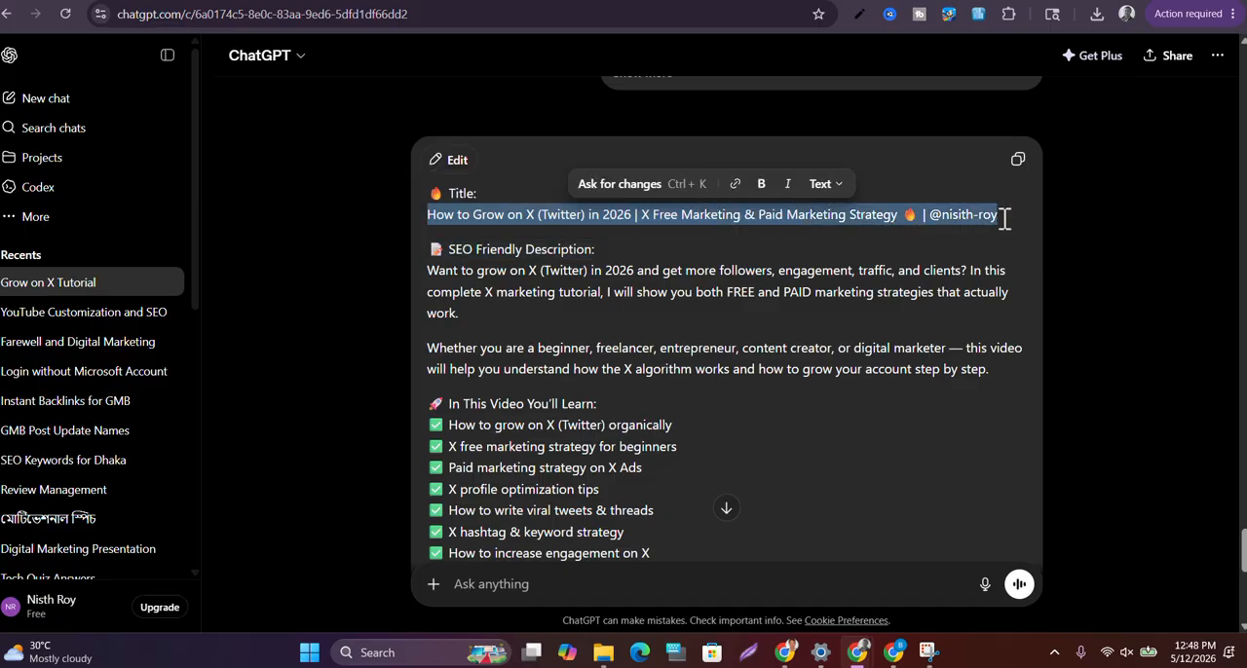
Return to the Facebook post and replace the link text with the copied video title, keeping the attached preview
left_click(785, 652)
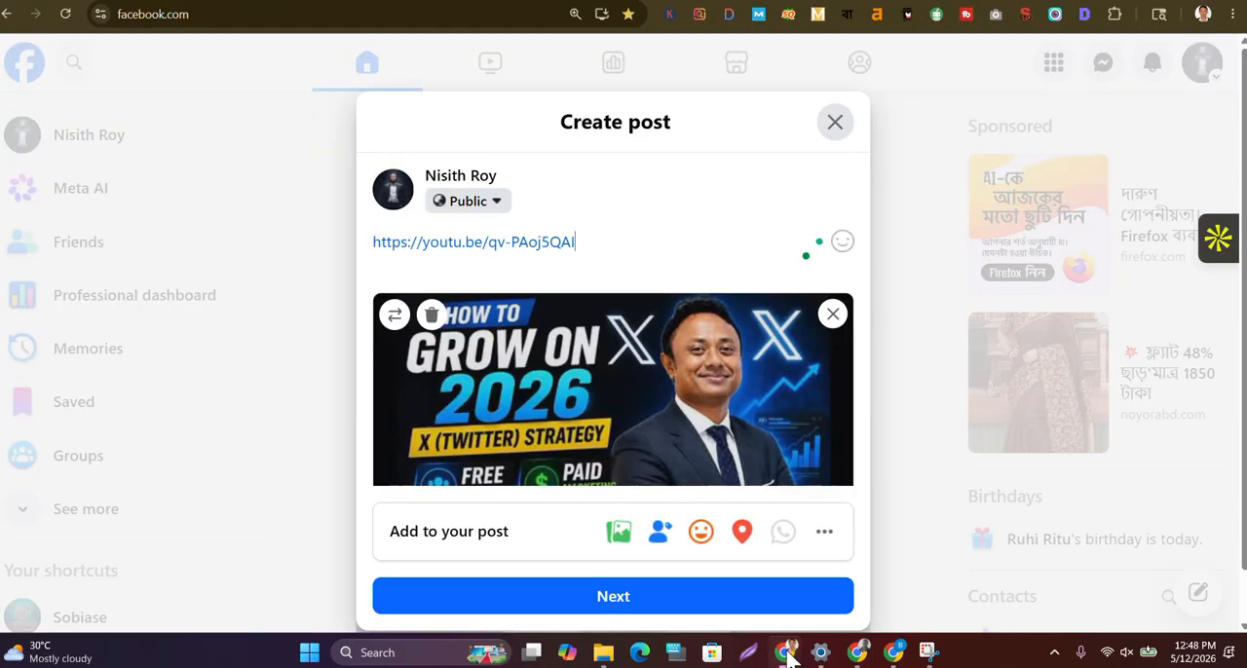
left_click_drag(596, 243, 364, 244)
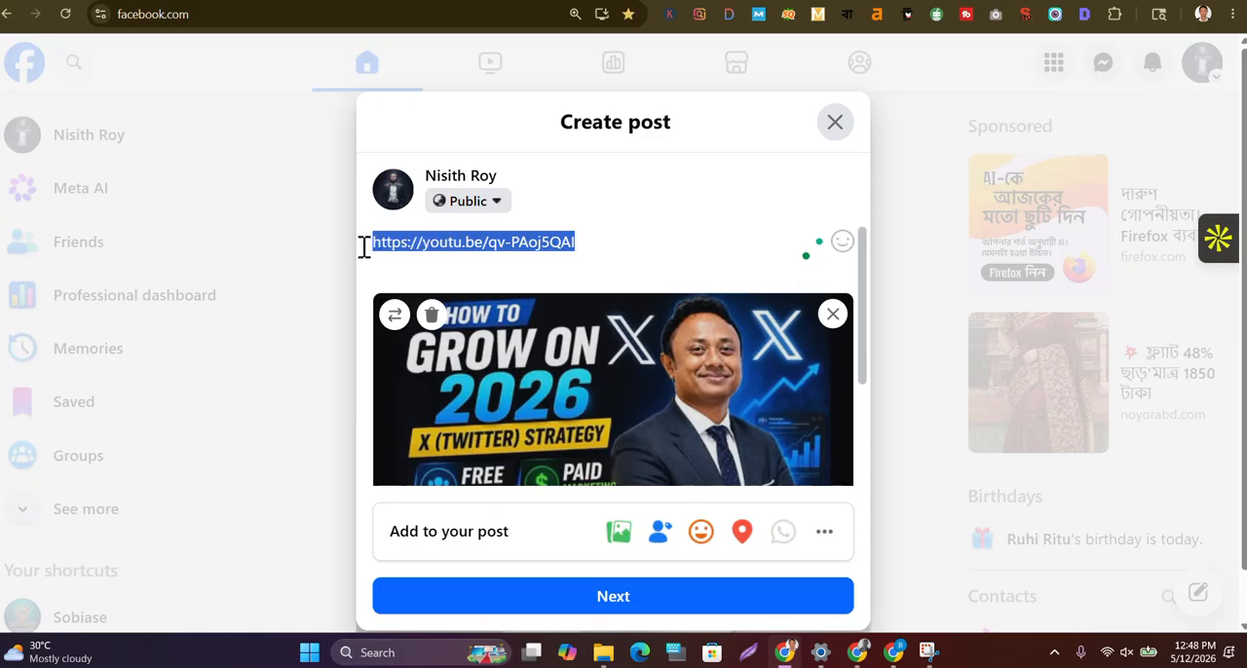
key("ctrl+v")
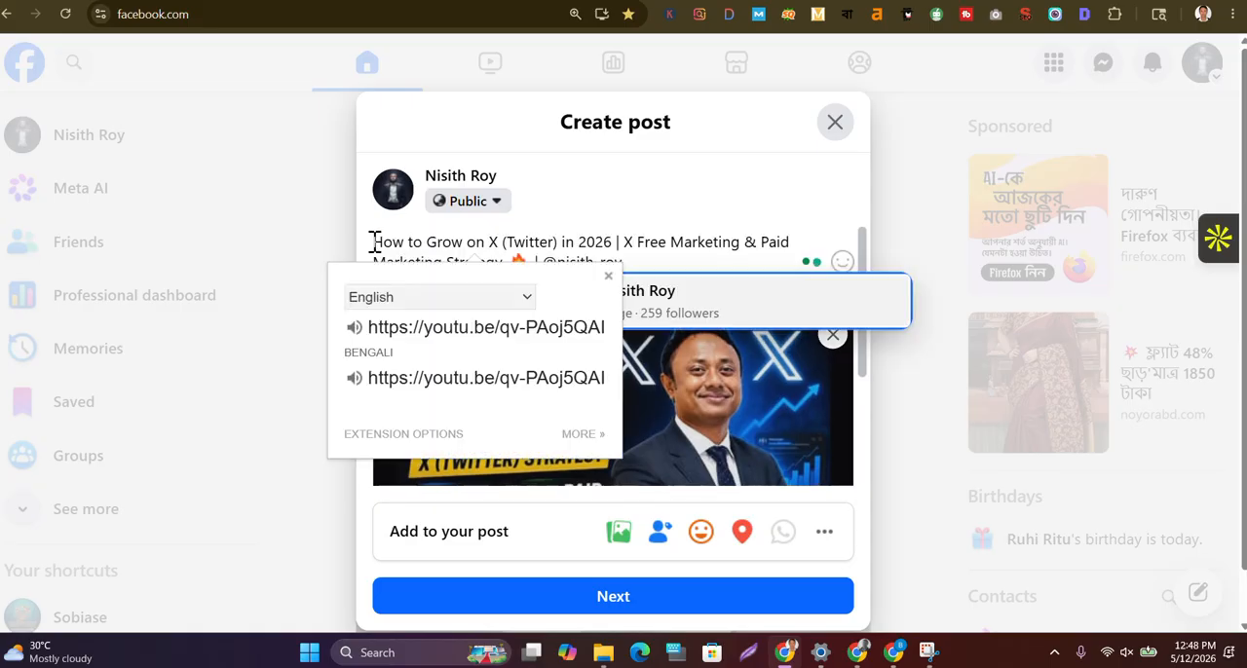
Delete "Grow on X (Twitter) in 2026 |" from the post title so it begins "How to X Free Marketing & Paid Marketing Strategy"
left_click(722, 183)
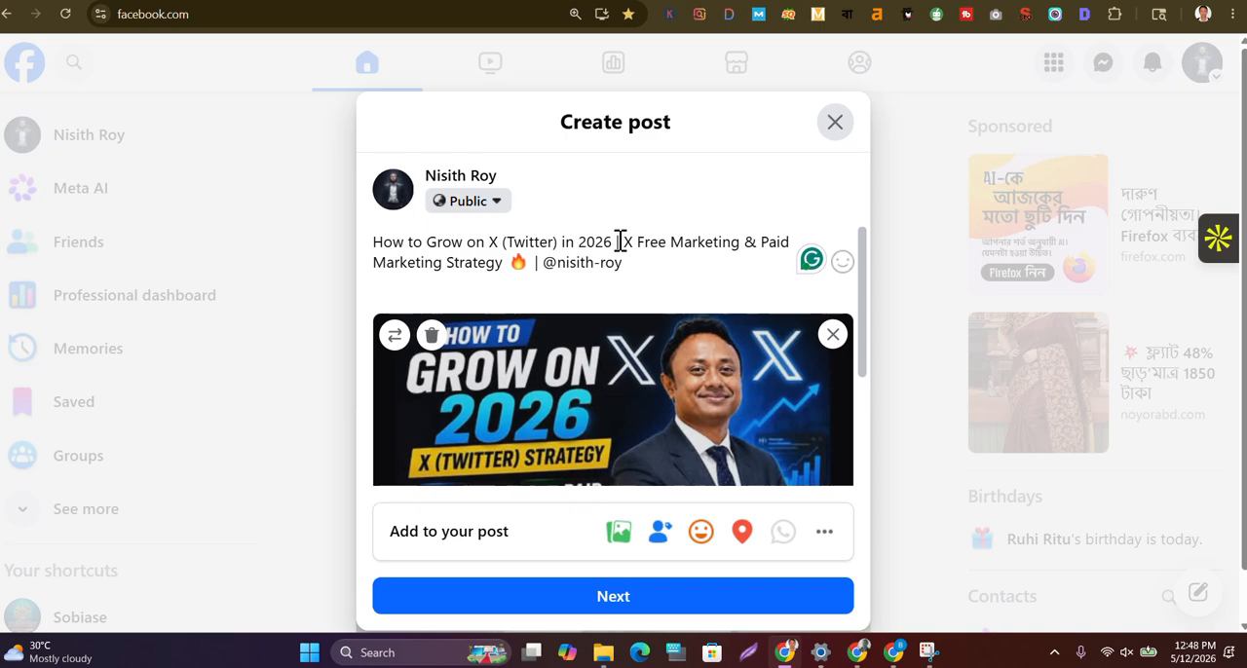
left_click_drag(616, 240, 426, 242)
key("BackSpace")
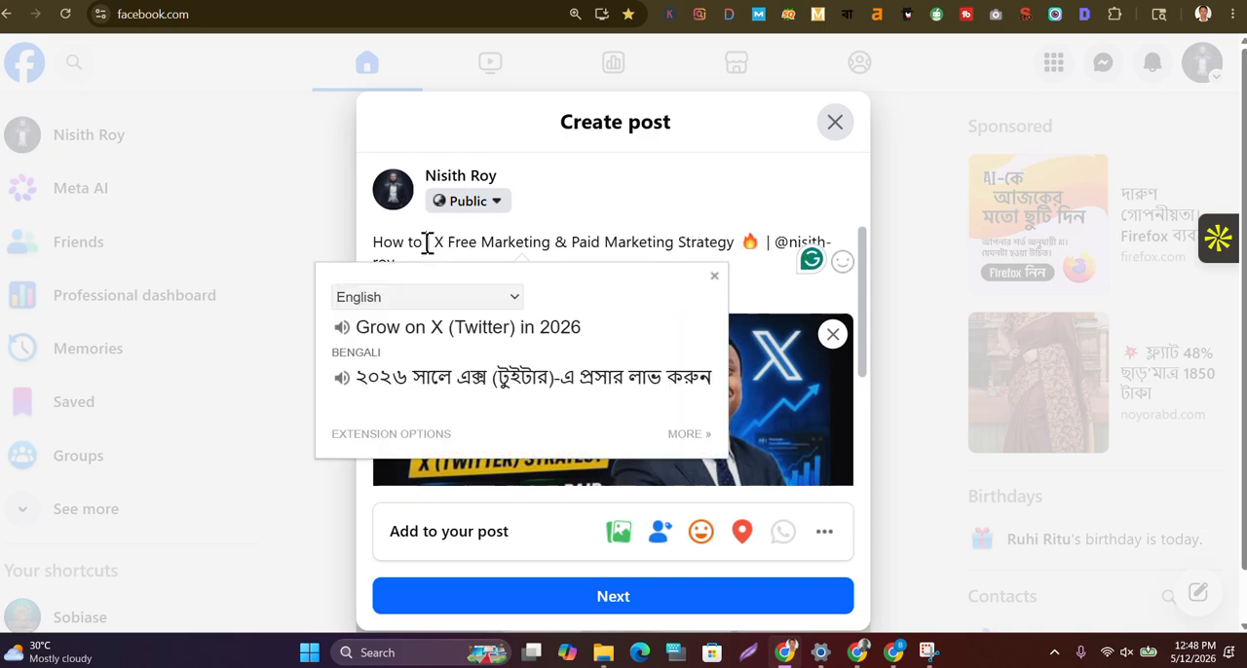
left_click(435, 241)
key("BackSpace")
key("BackSpace")
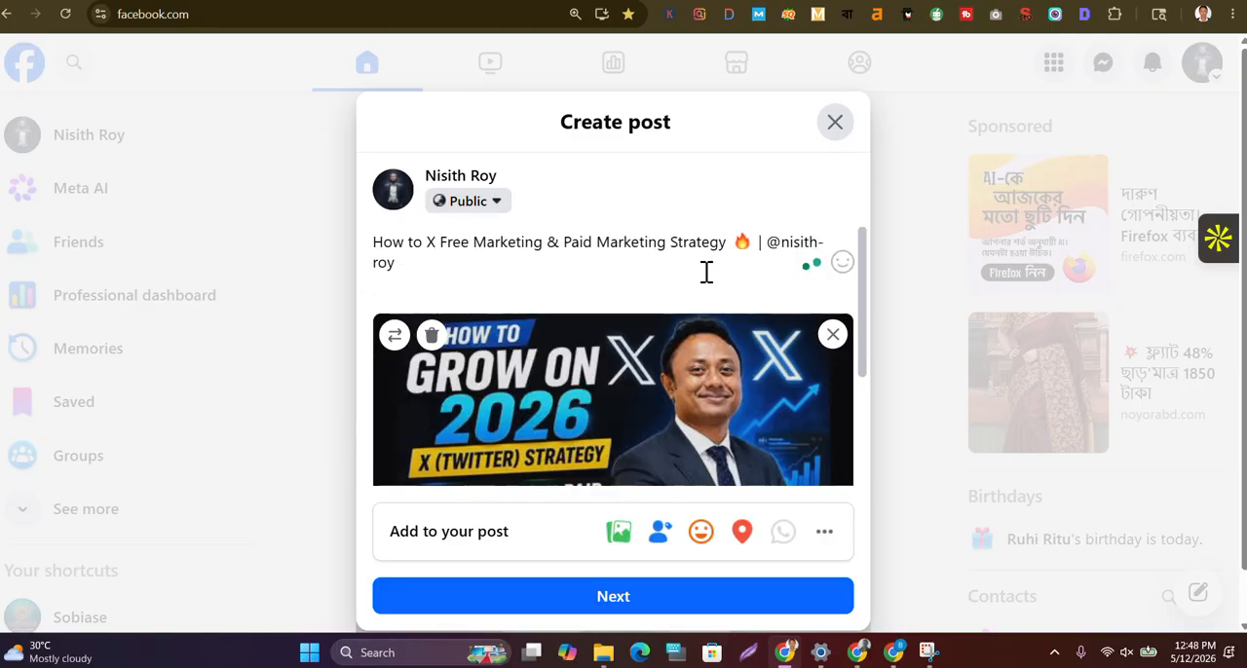
Try to turn the handle at the end of the post title into a mention of the matching page
left_click(430, 262)
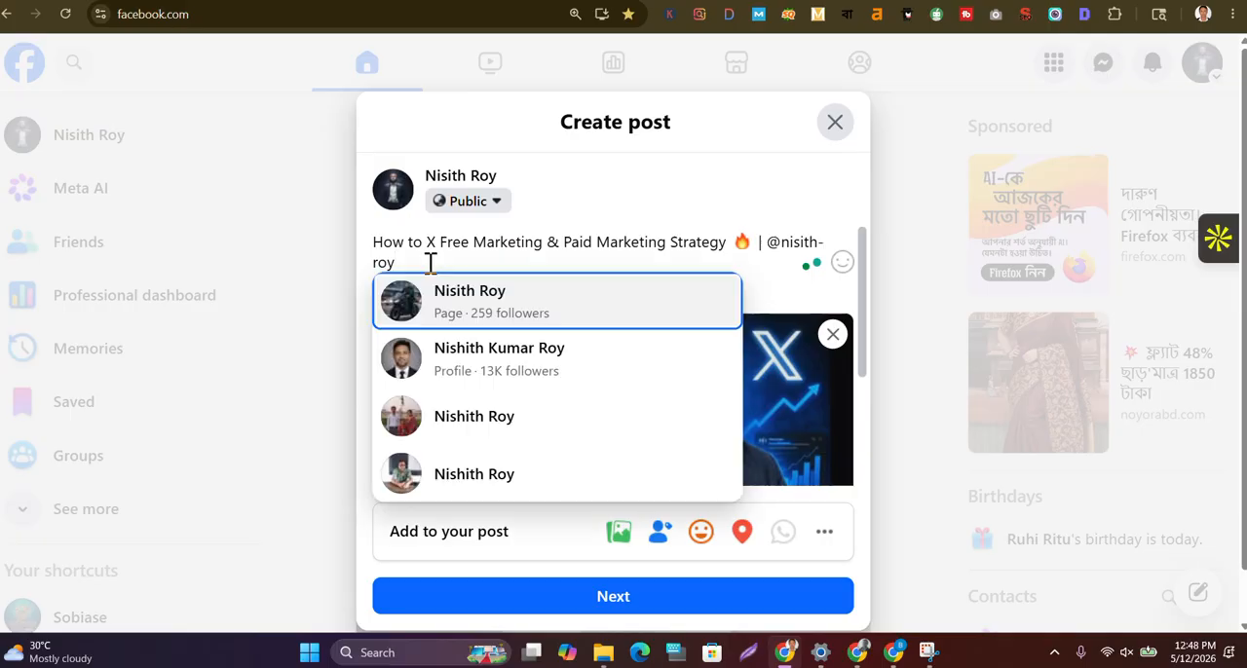
key("Return")
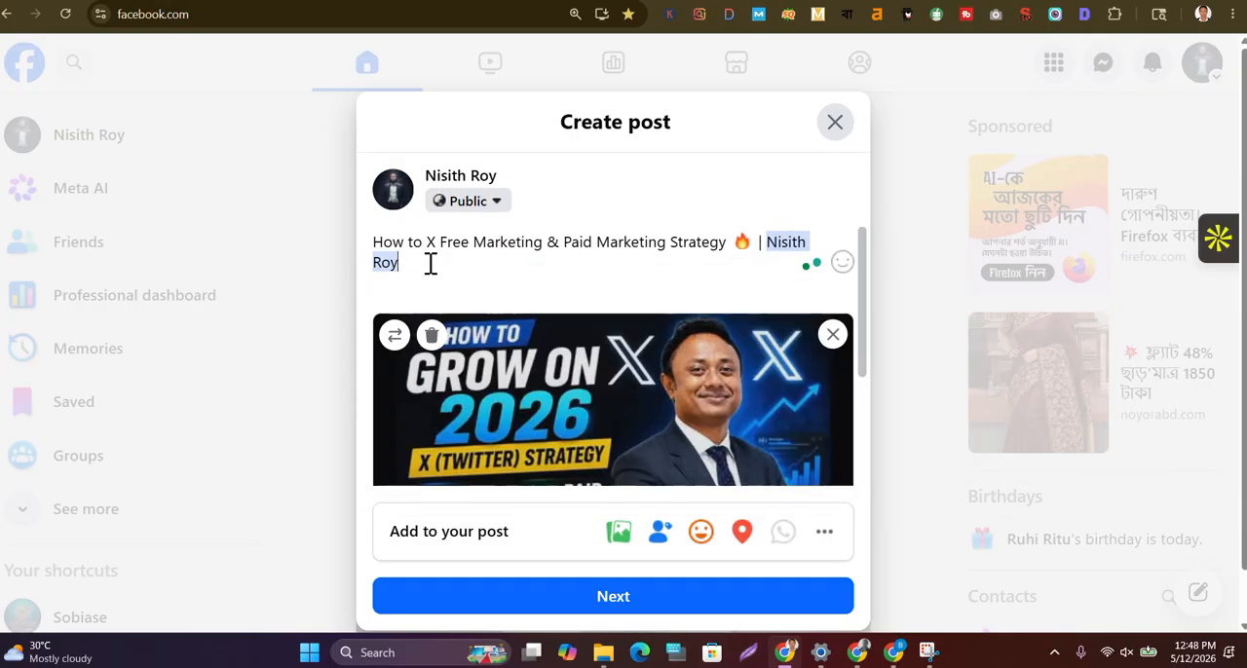
key("BackSpace")
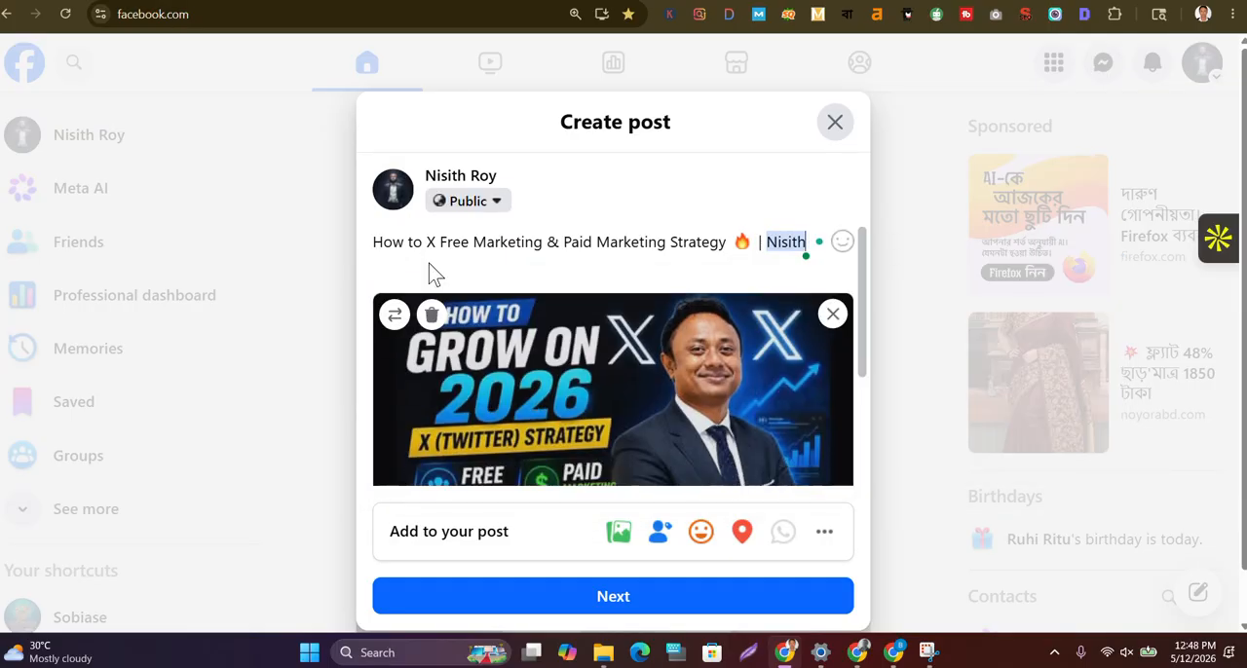
key("ctrl+z")
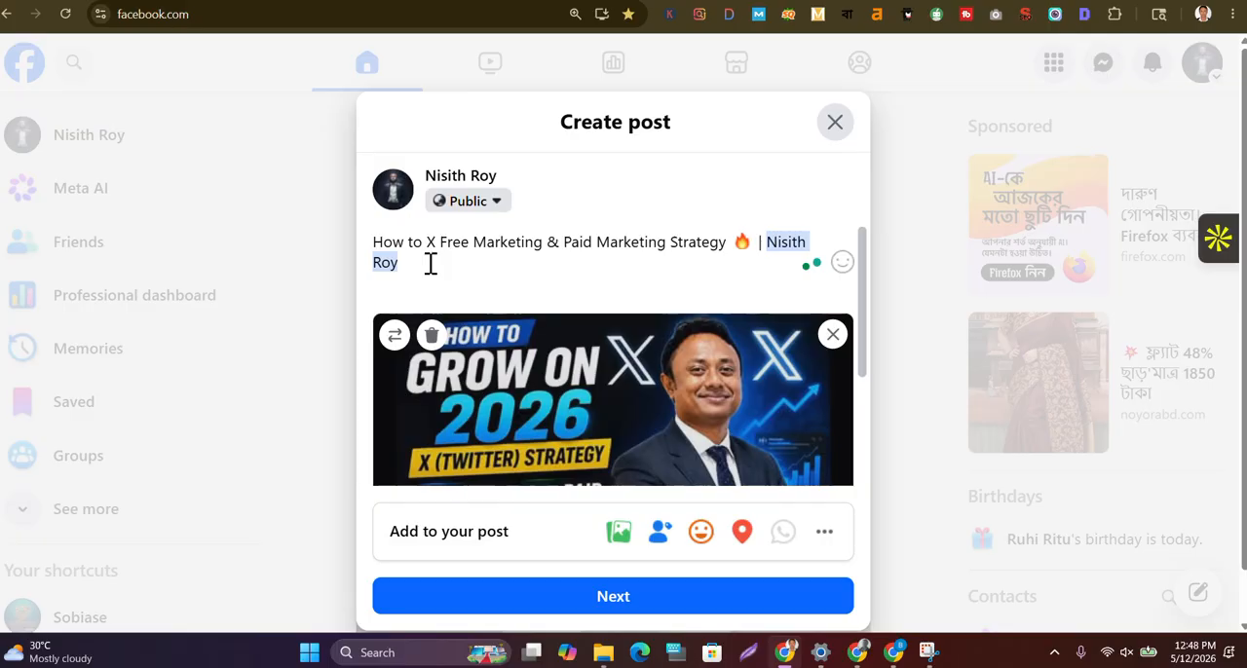
key("ctrl+z")
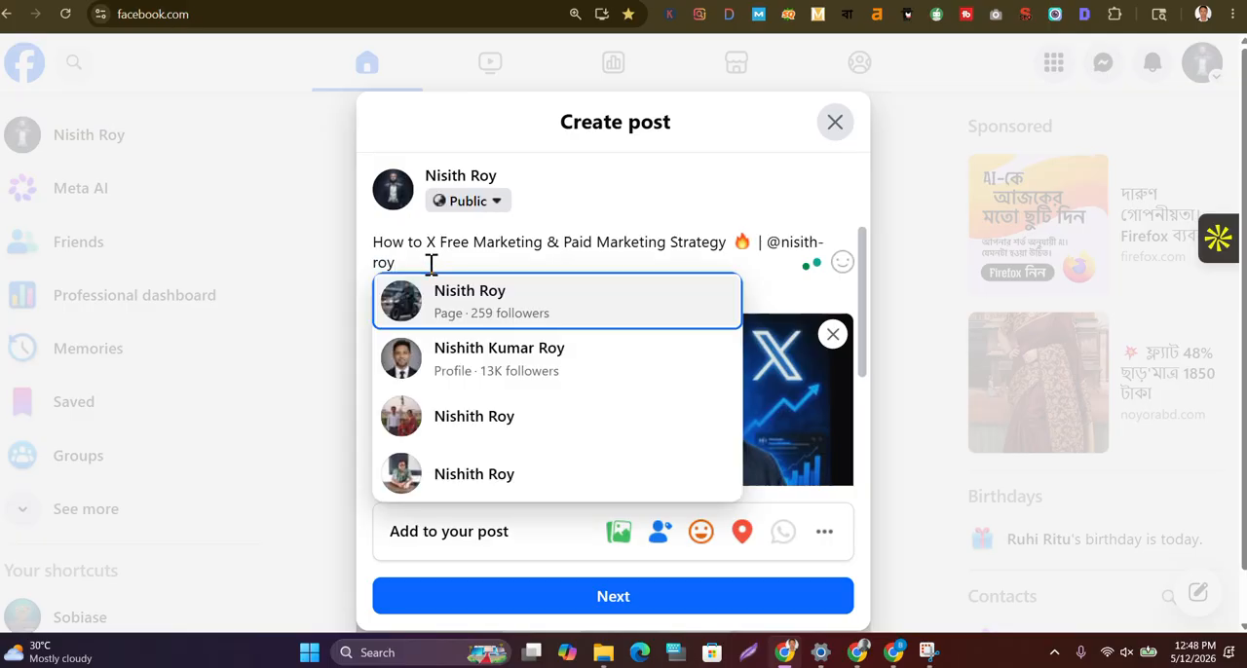
key("Return")
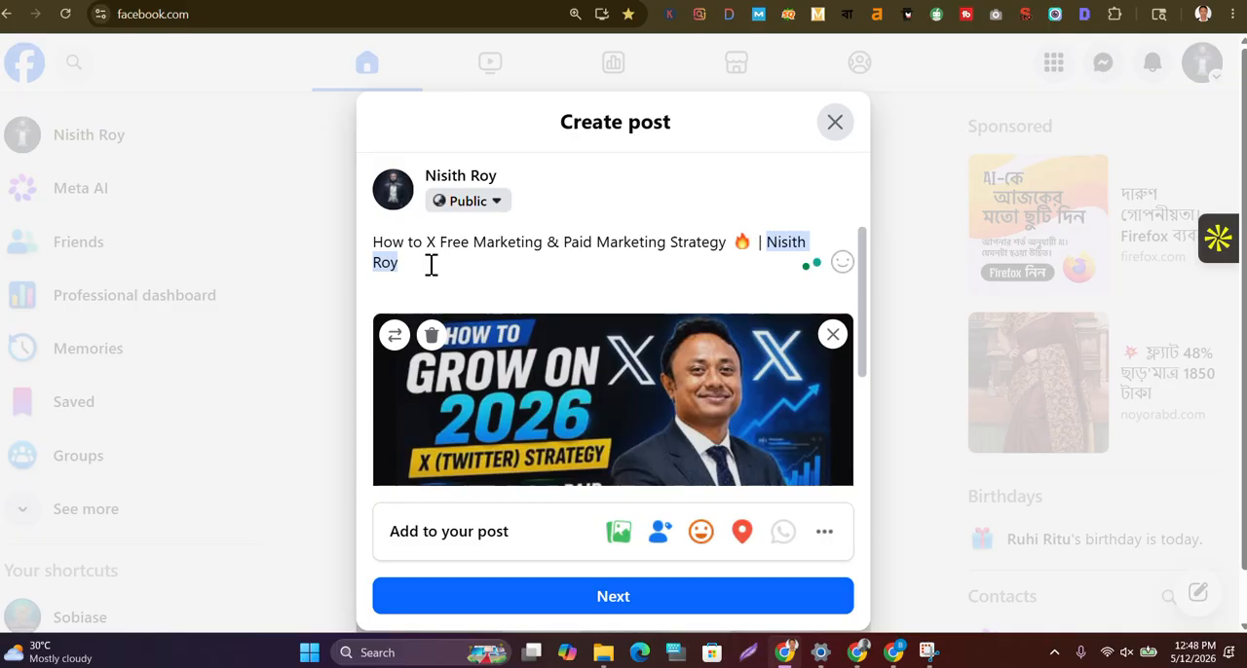
key("ctrl+z")
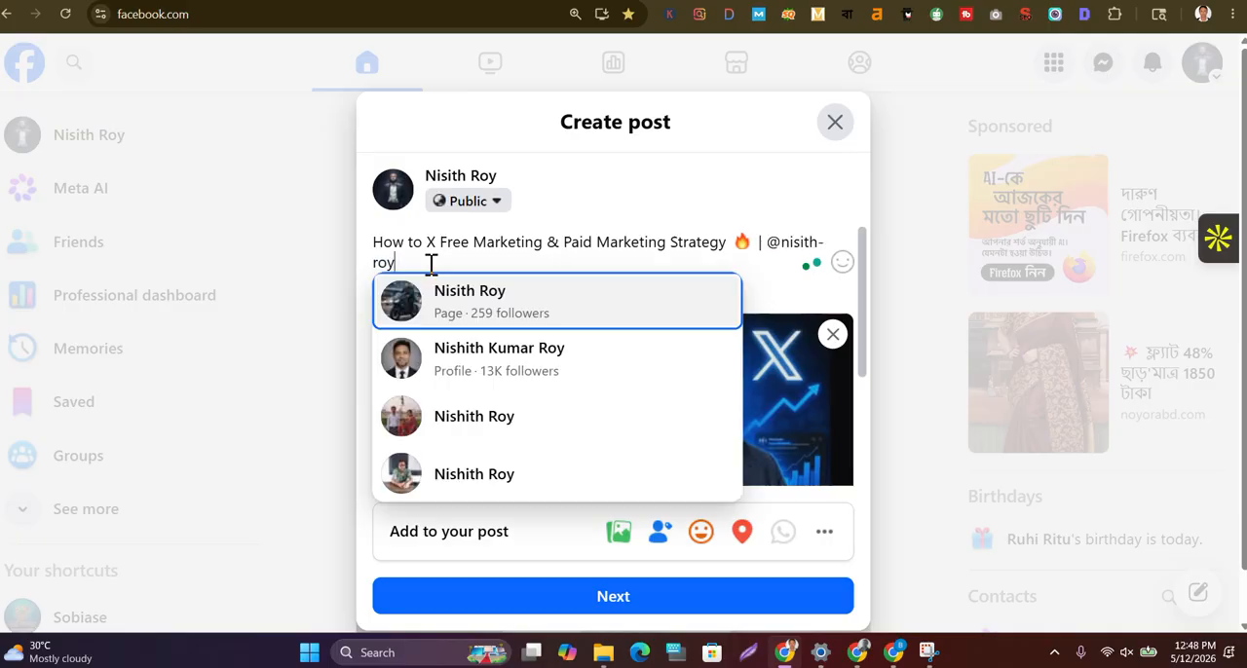
key("Return")
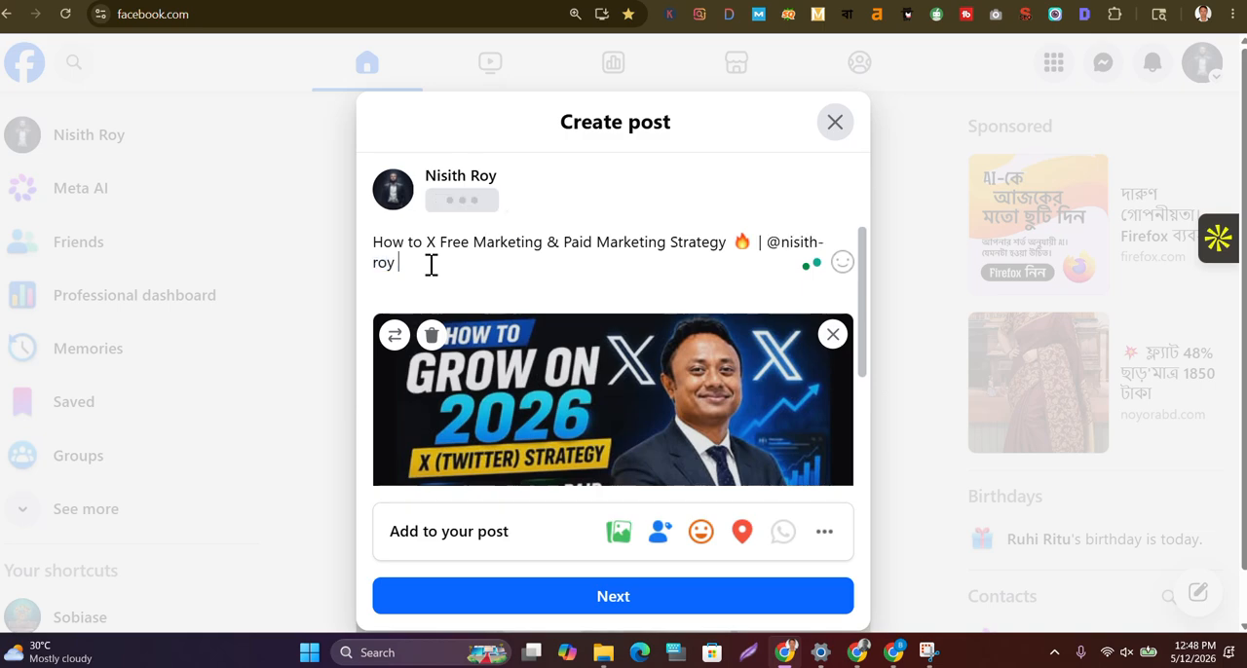
key("ctrl+z")
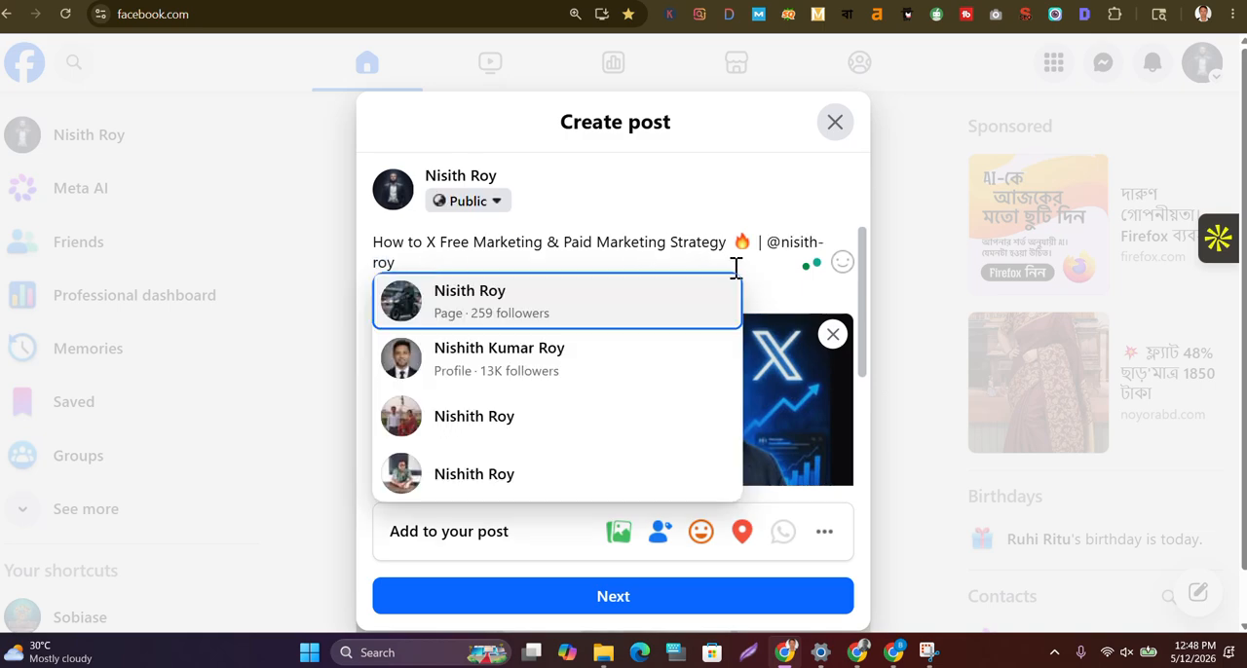
left_click(763, 287)
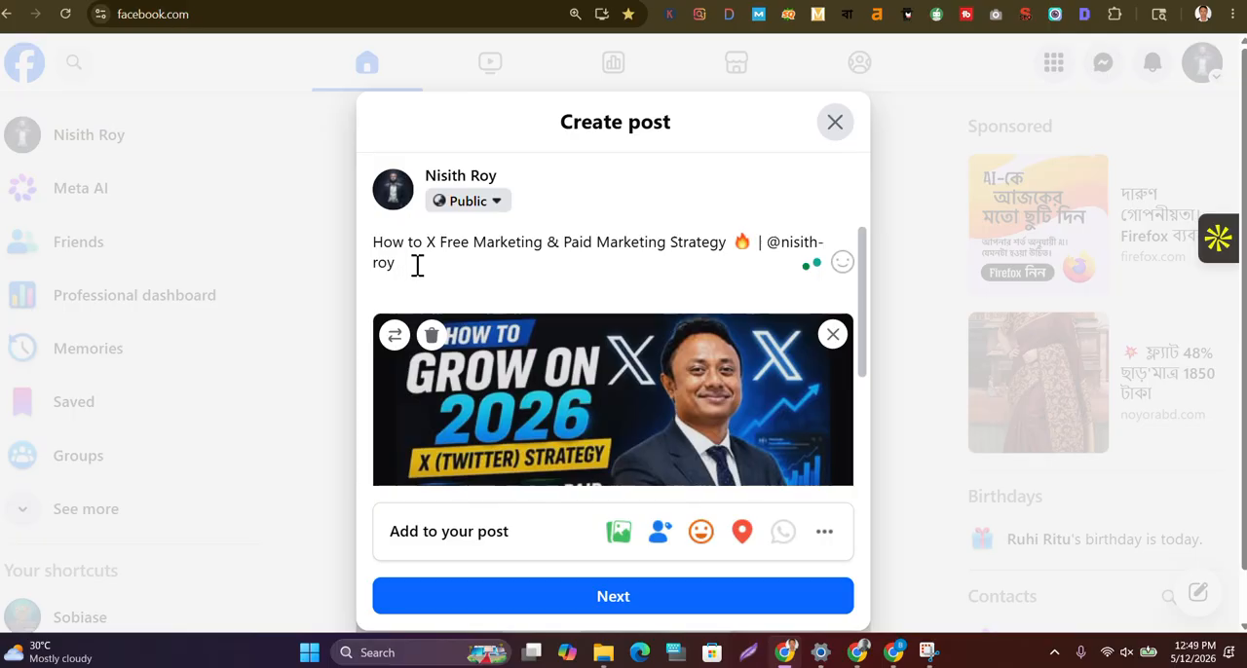
type(".")
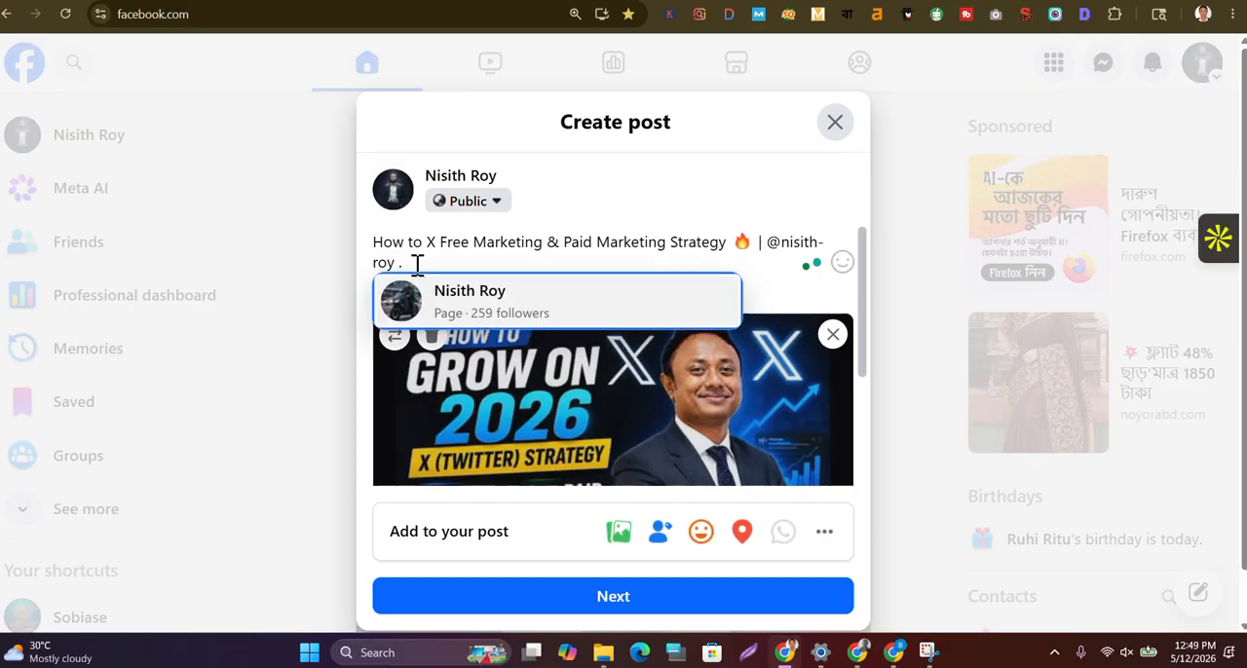
key("Return")
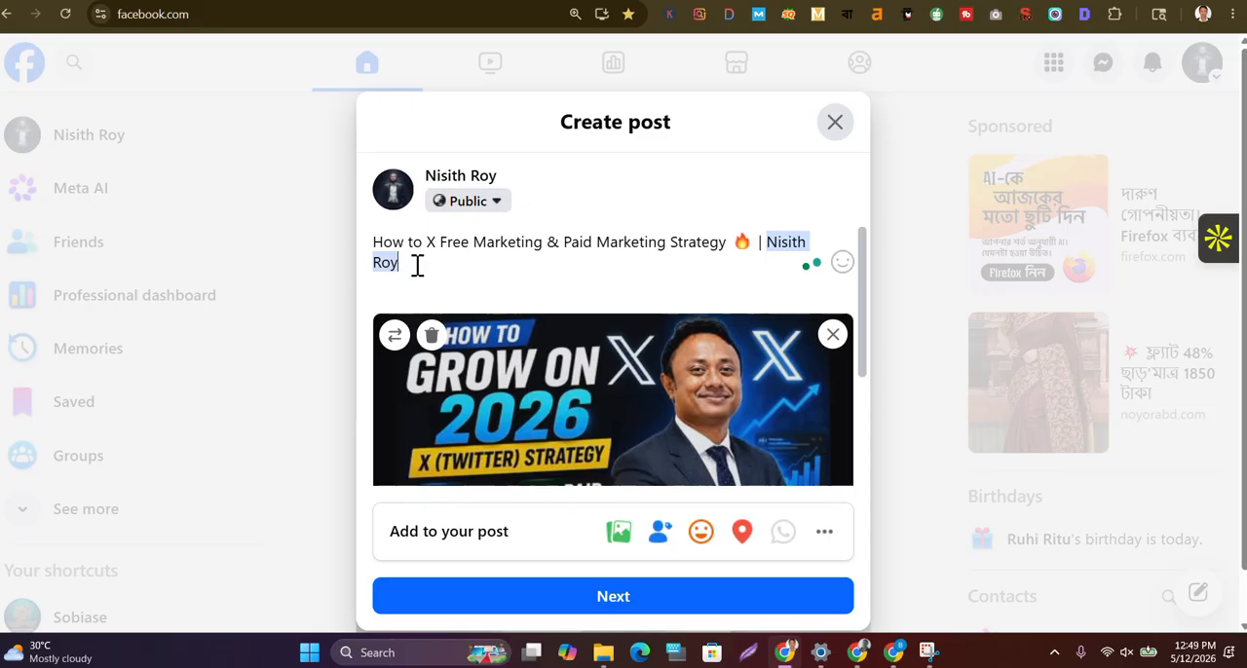
key("ctrl+z")
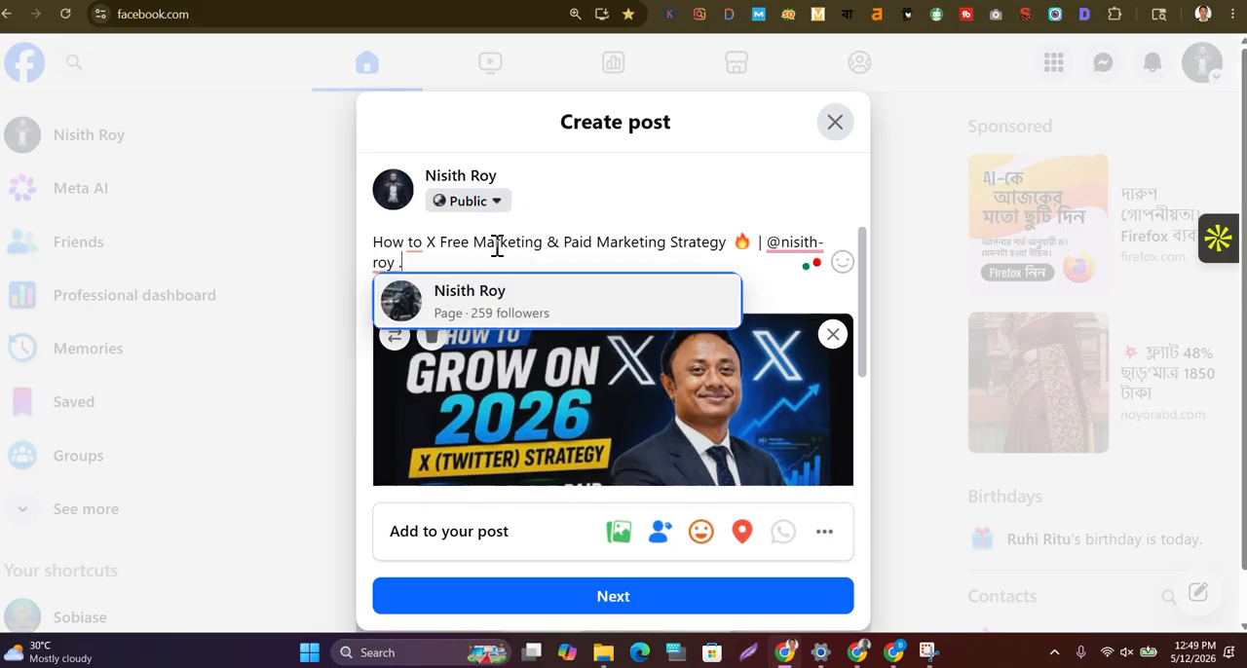
key("BackSpace")
left_click(769, 283)
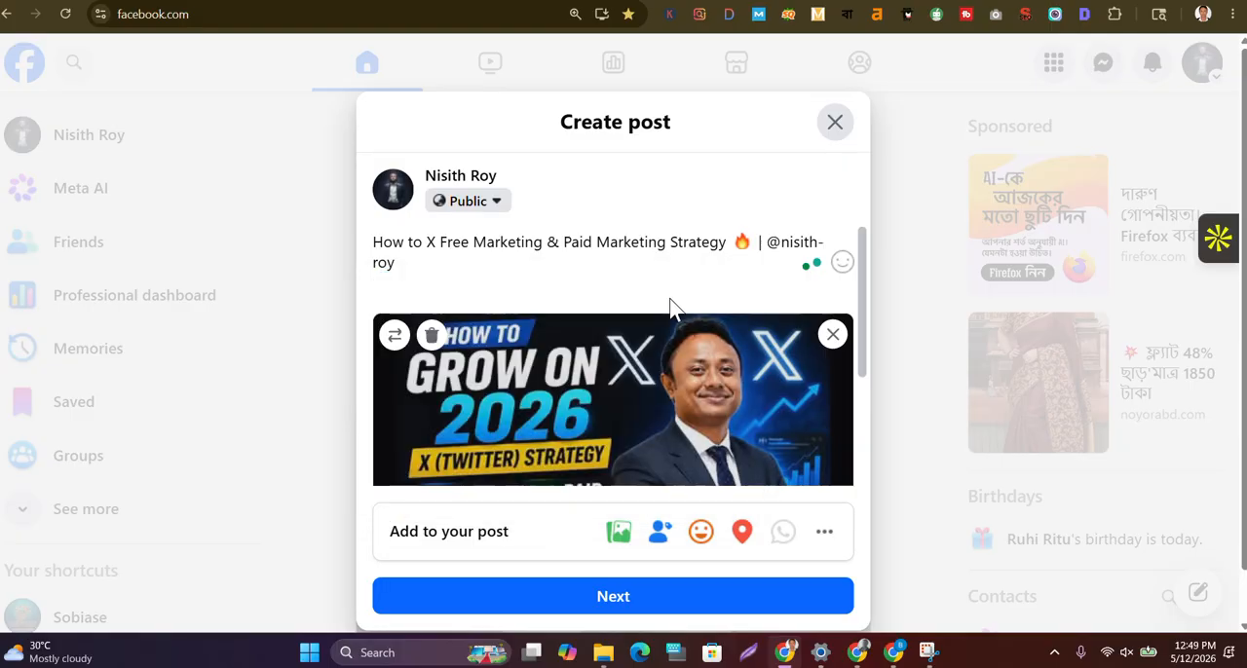
Remove the @ sign from the handle at the end of the post title and add a new line below it
double_click(378, 292)
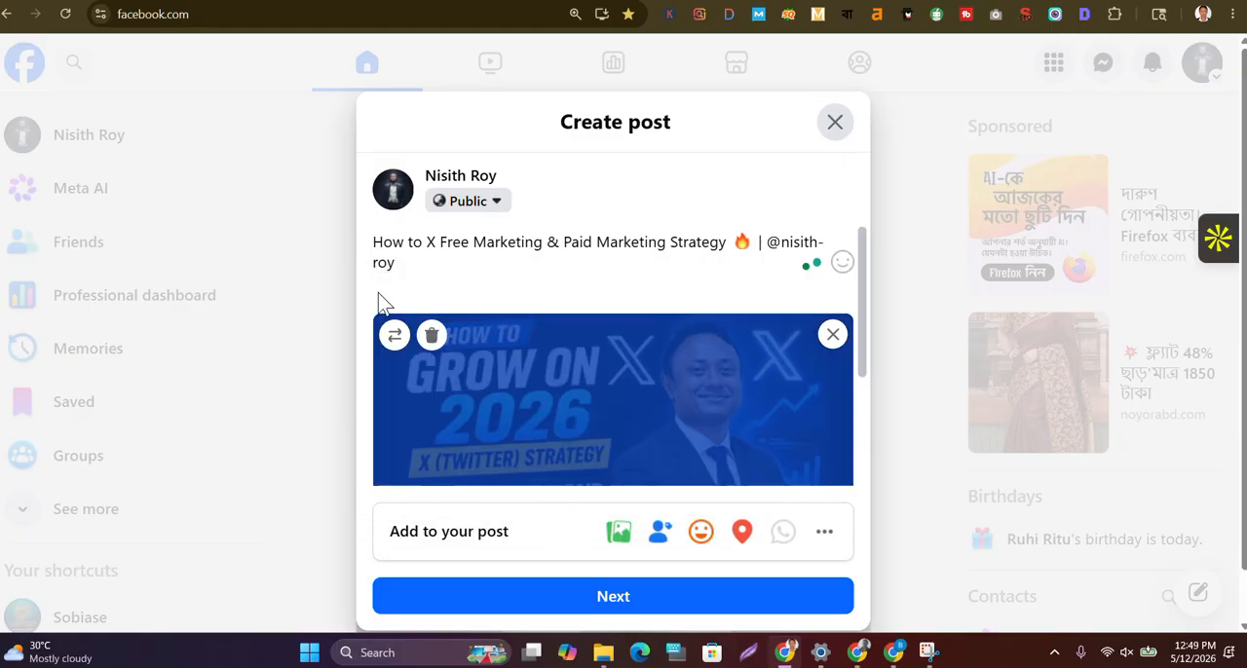
left_click(495, 261)
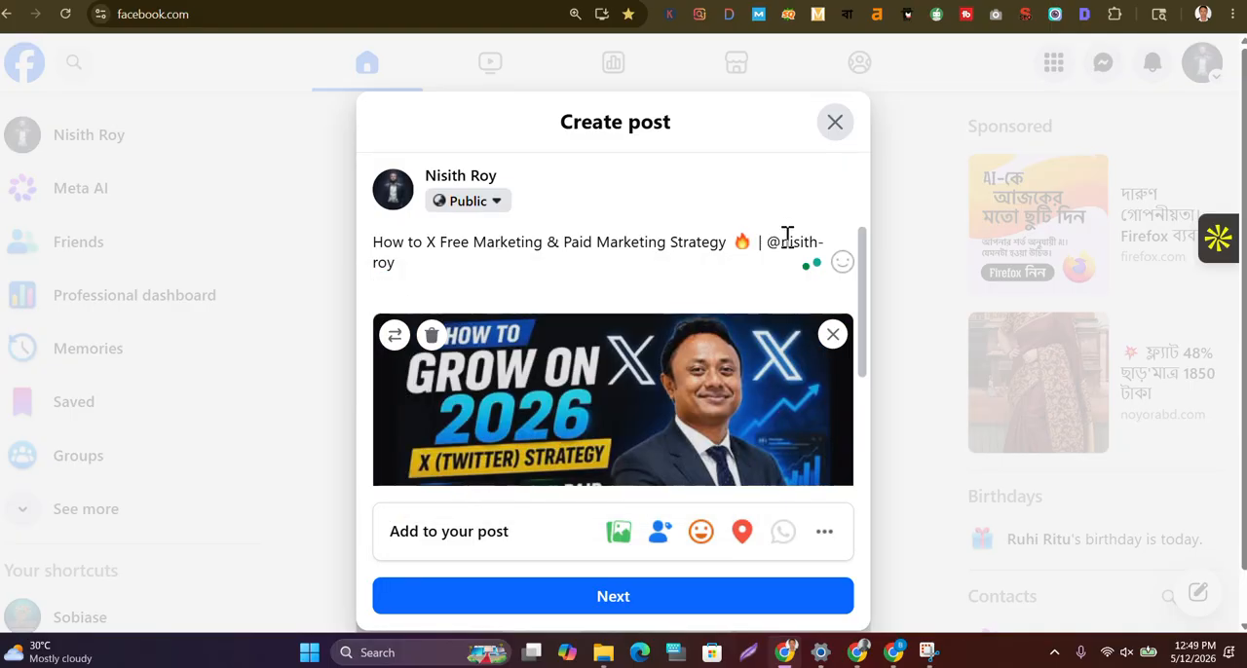
left_click(374, 242)
left_click(780, 243)
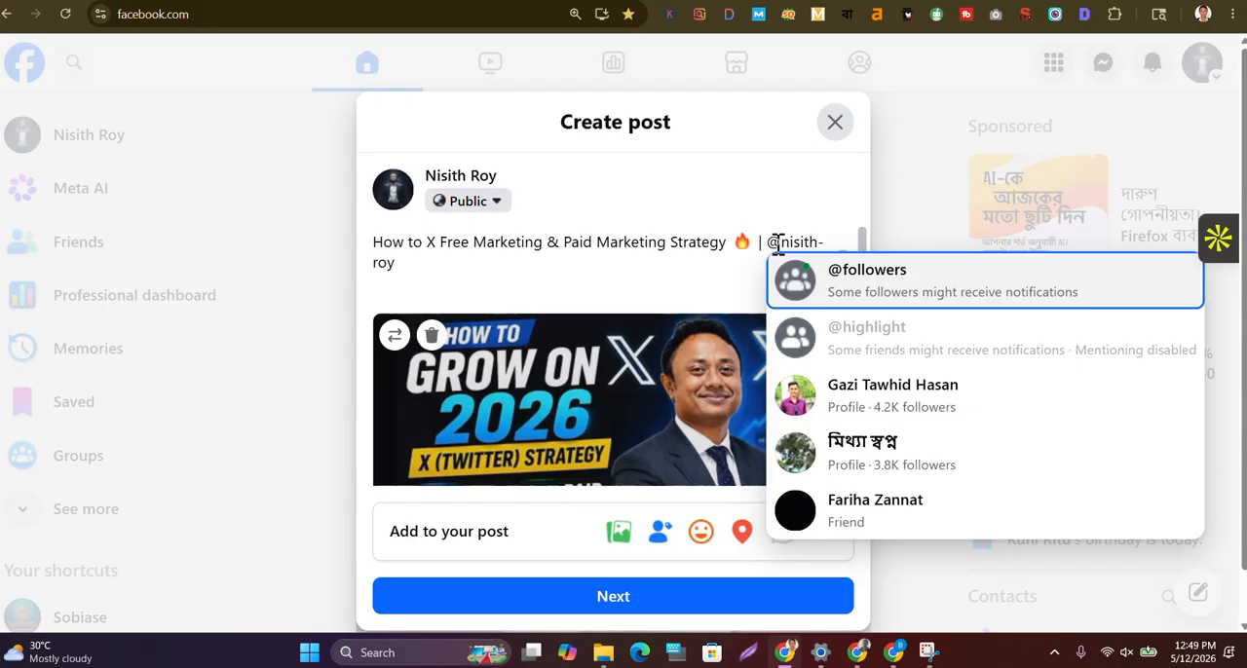
key("BackSpace")
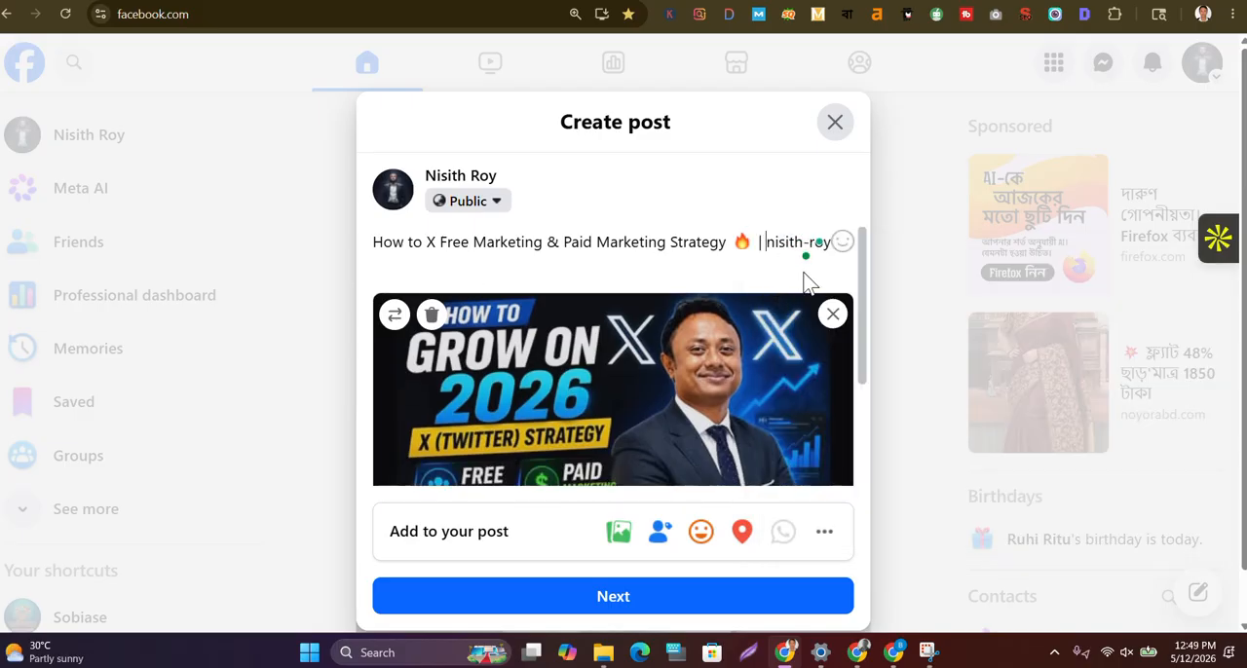
left_click(784, 246)
key("Right")
key("Right")
key("Right")
key("Right")
key("Right")
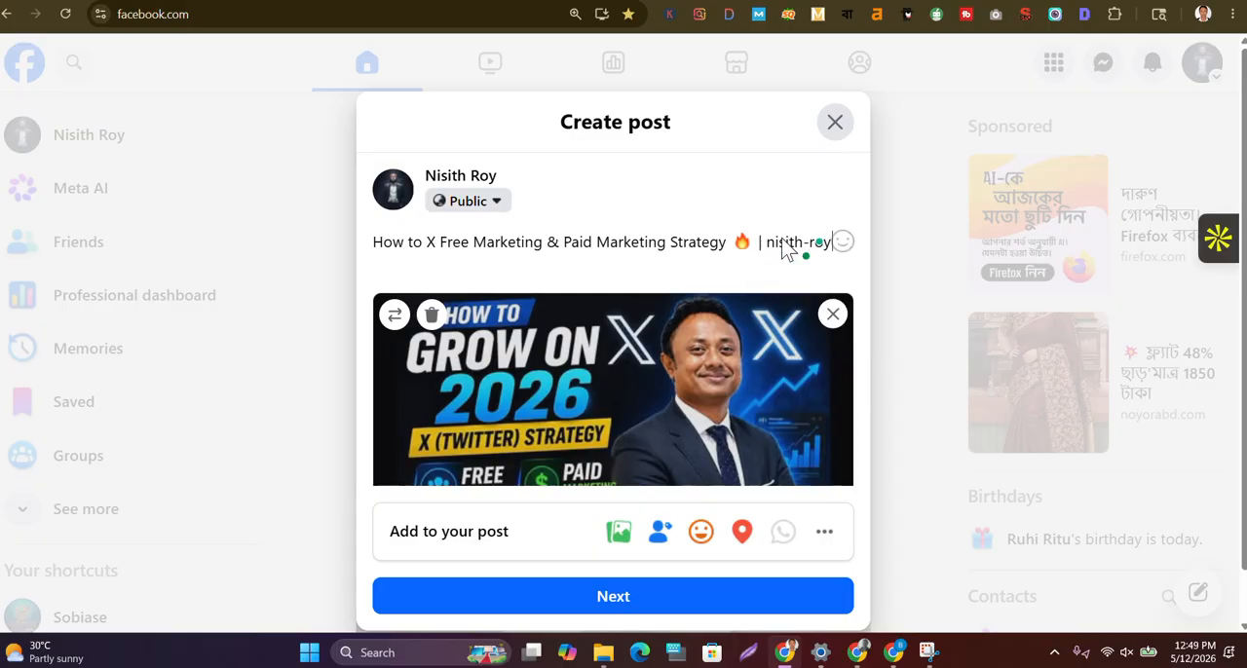
key("Return")
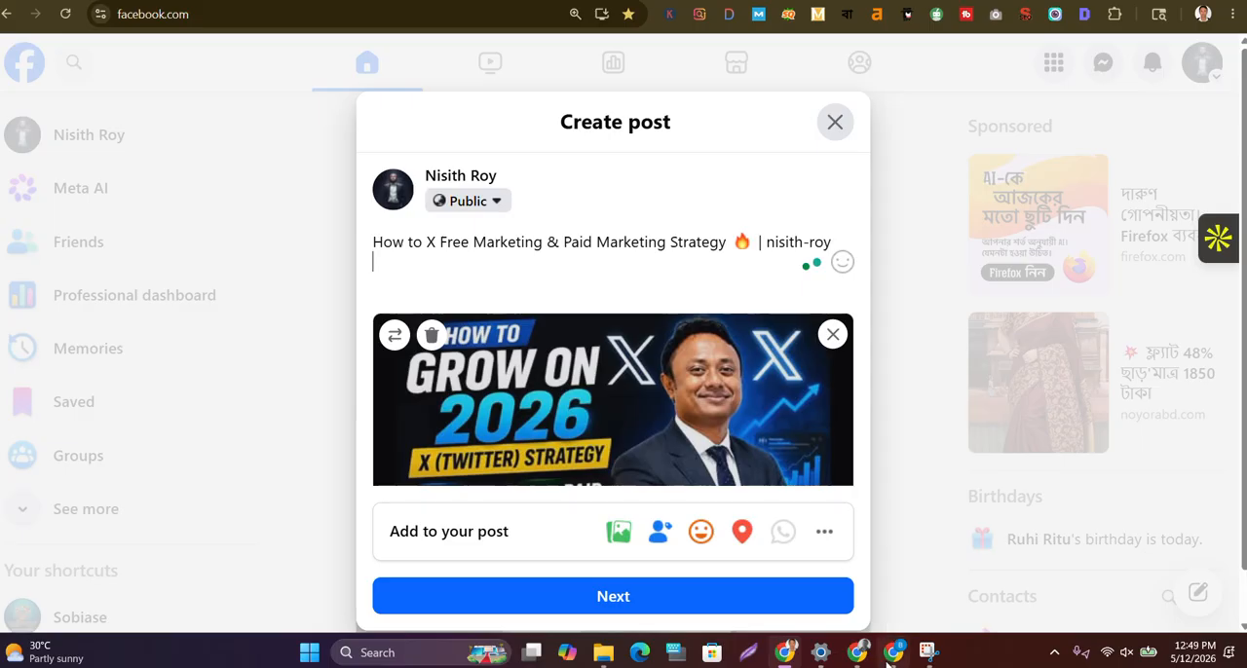
Switch to the ChatGPT conversation and copy the hashtag block running from #XMarketing to #ContentMarketing
mouse_move(862, 650)
left_click(760, 541)
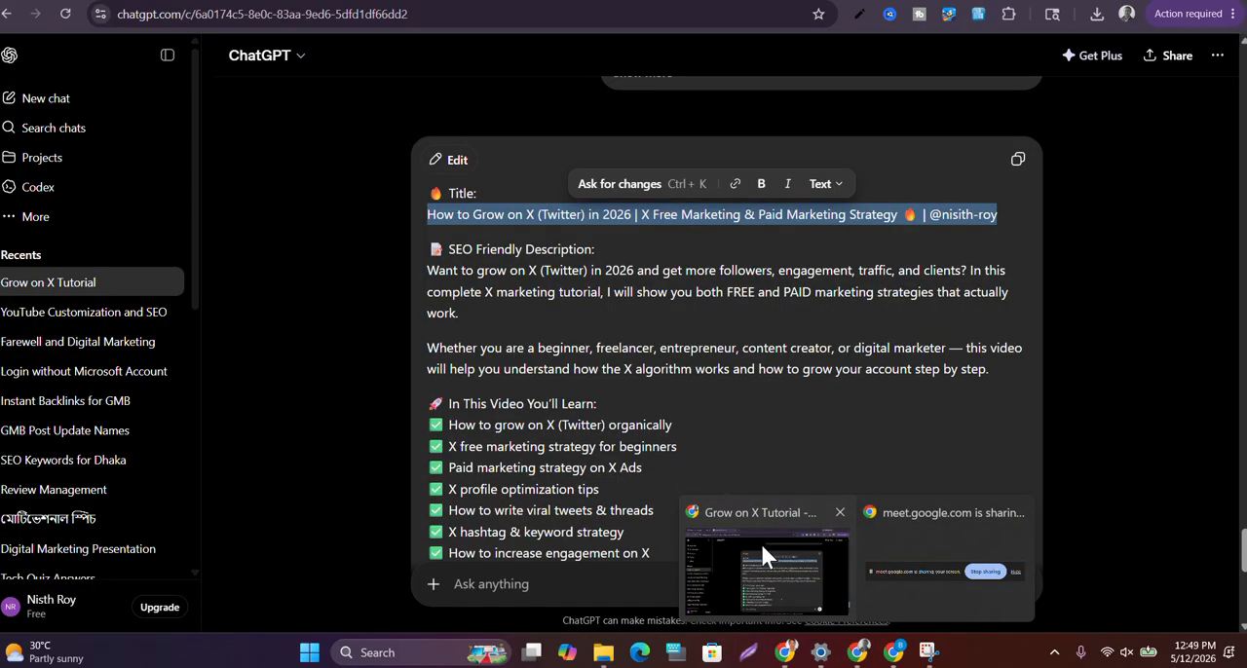
scroll(787, 358, "up", 3)
scroll(787, 357, "down", 6)
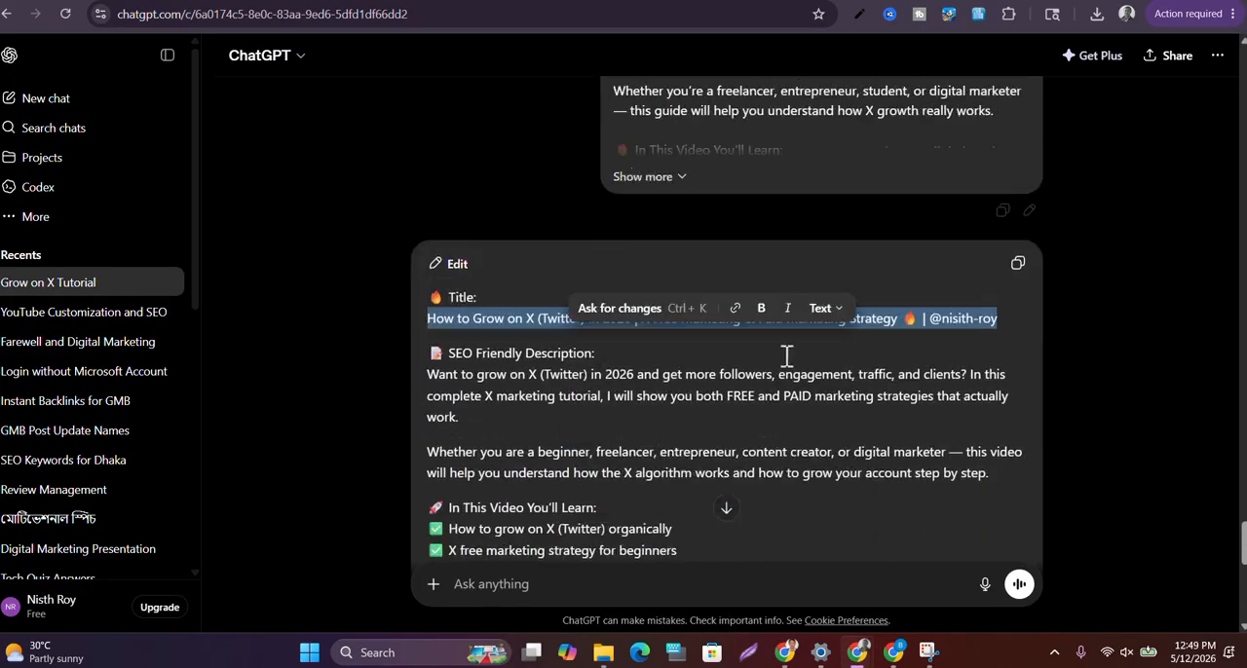
scroll(787, 356, "down", 2)
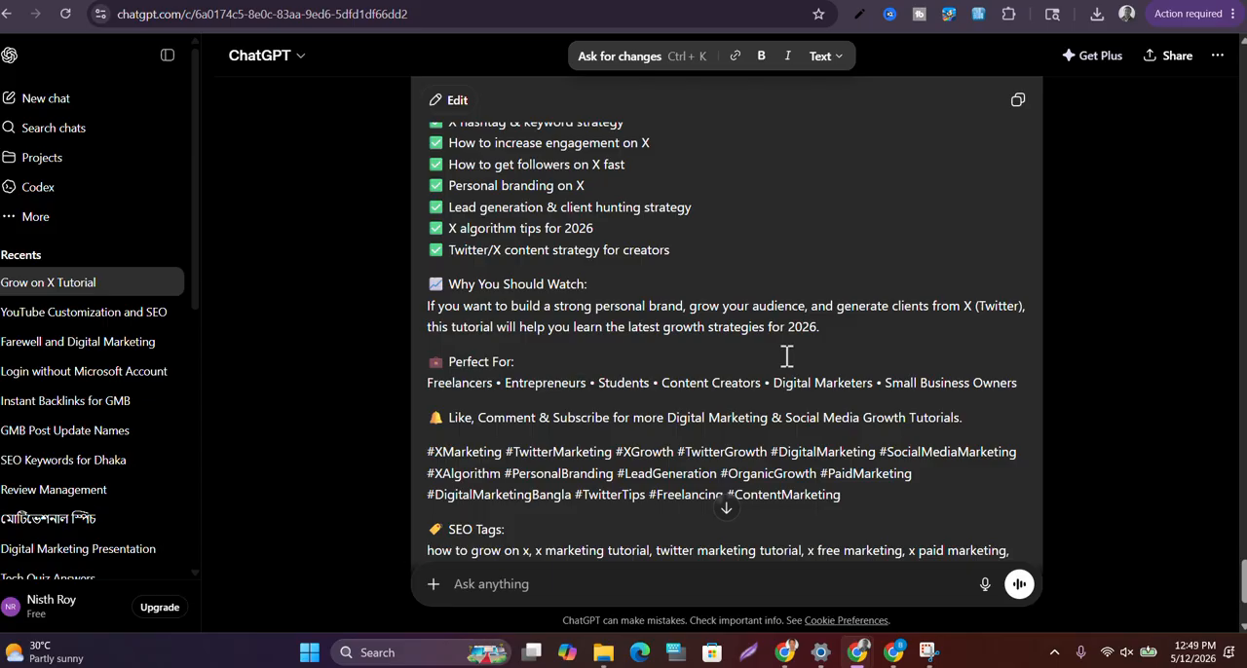
scroll(787, 357, "down", 2)
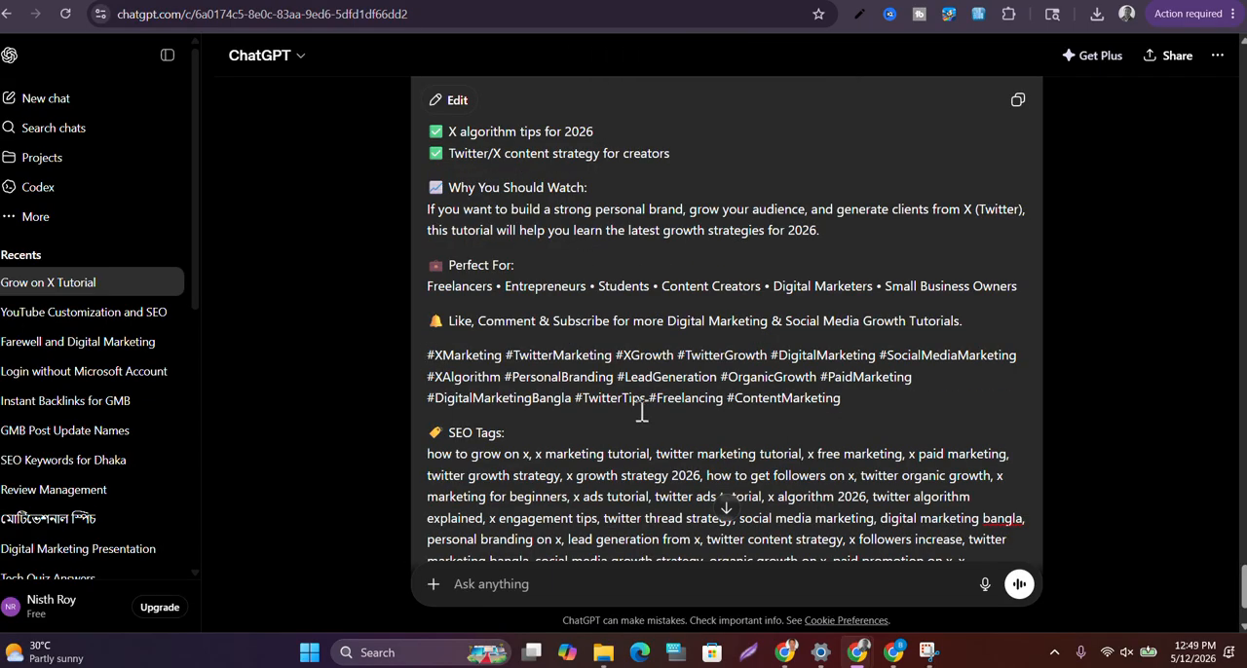
left_click_drag(840, 398, 427, 365)
key("ctrl+c")
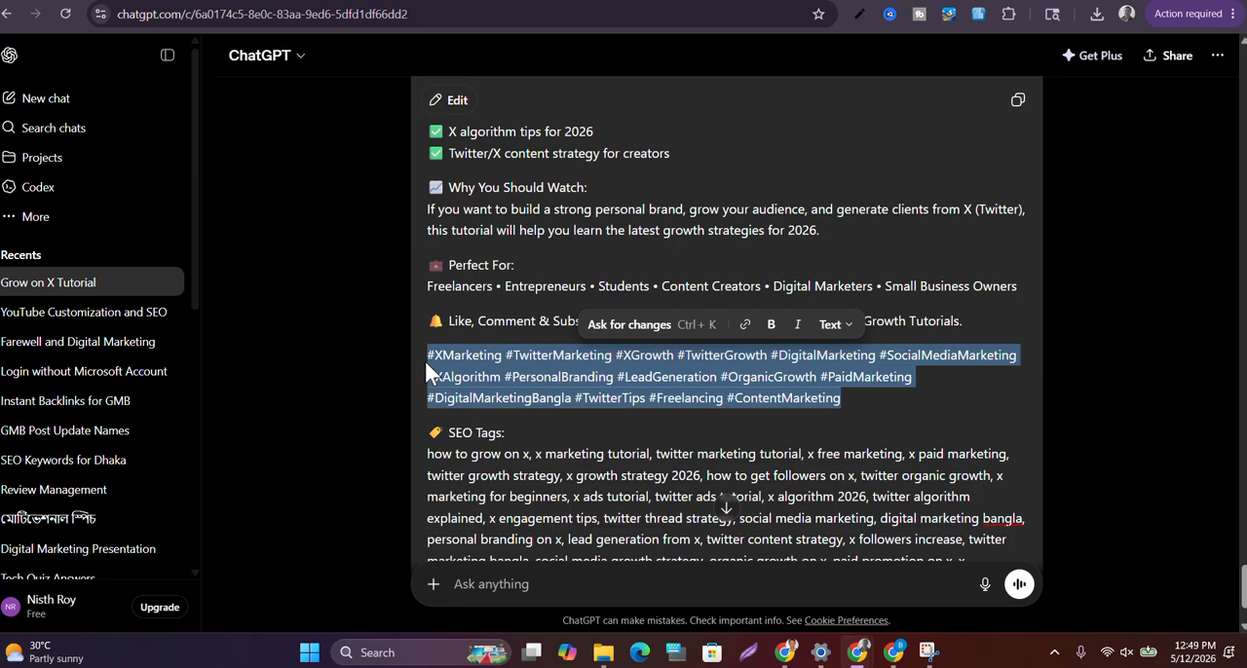
Return to the Facebook post and paste the copied hashtags on the line below the title
left_click(785, 653)
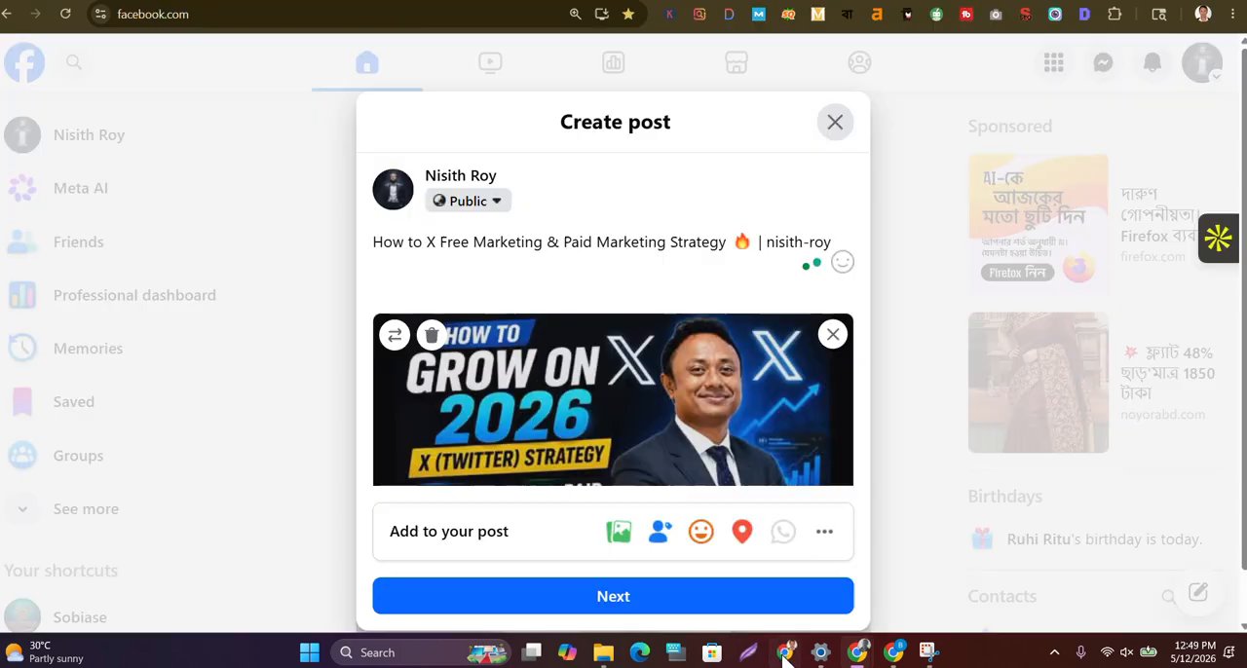
left_click(376, 273)
key("ctrl+v")
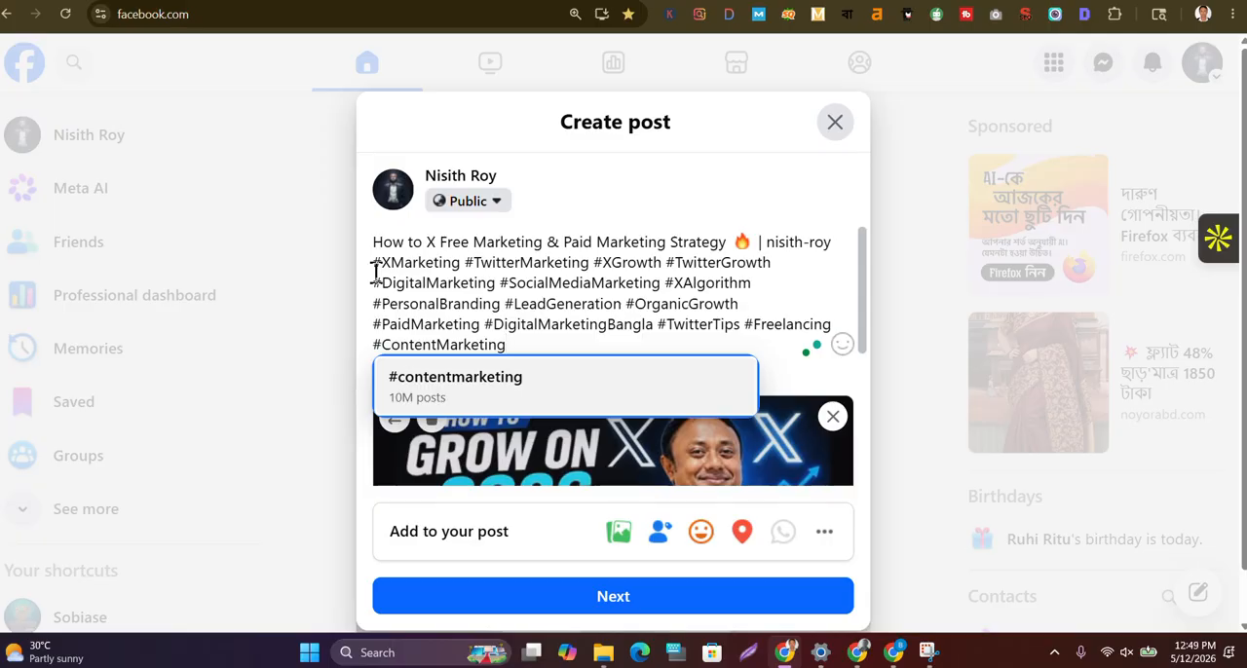
Convert #ContentMarketing, #PaidMarketing, #DigitalMarketingBangla and #TwitterTips in the post into linked hashtags using the matching suggestions
left_click(433, 387)
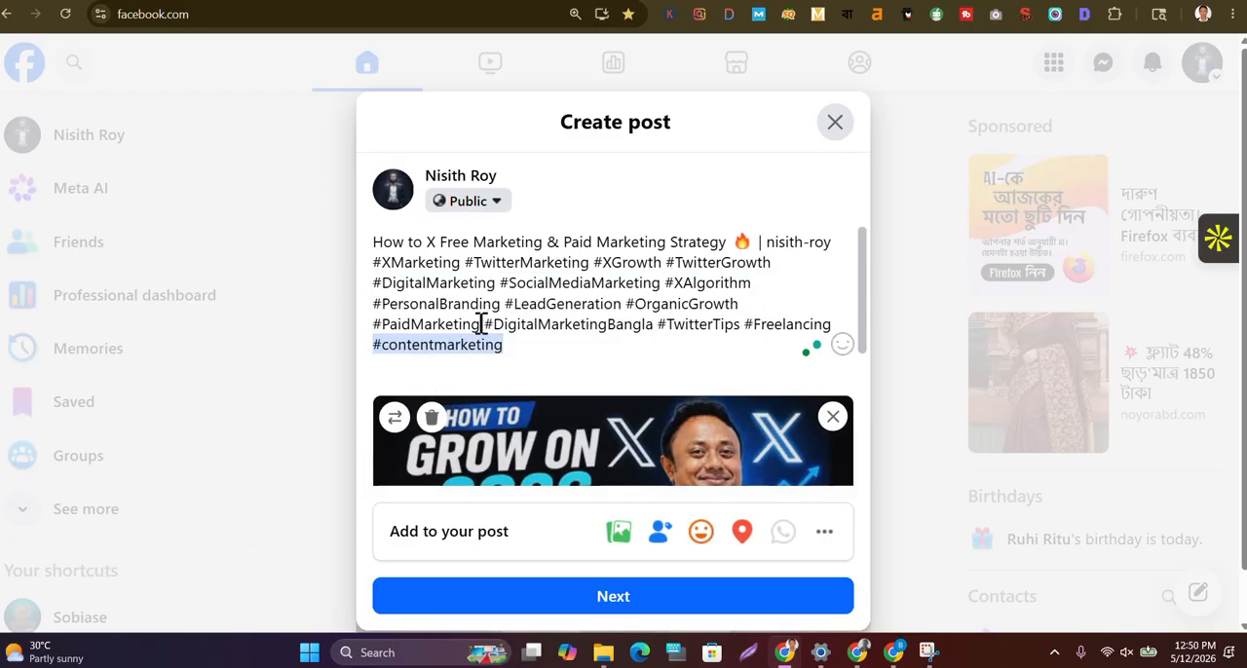
left_click(480, 324)
left_click(439, 365)
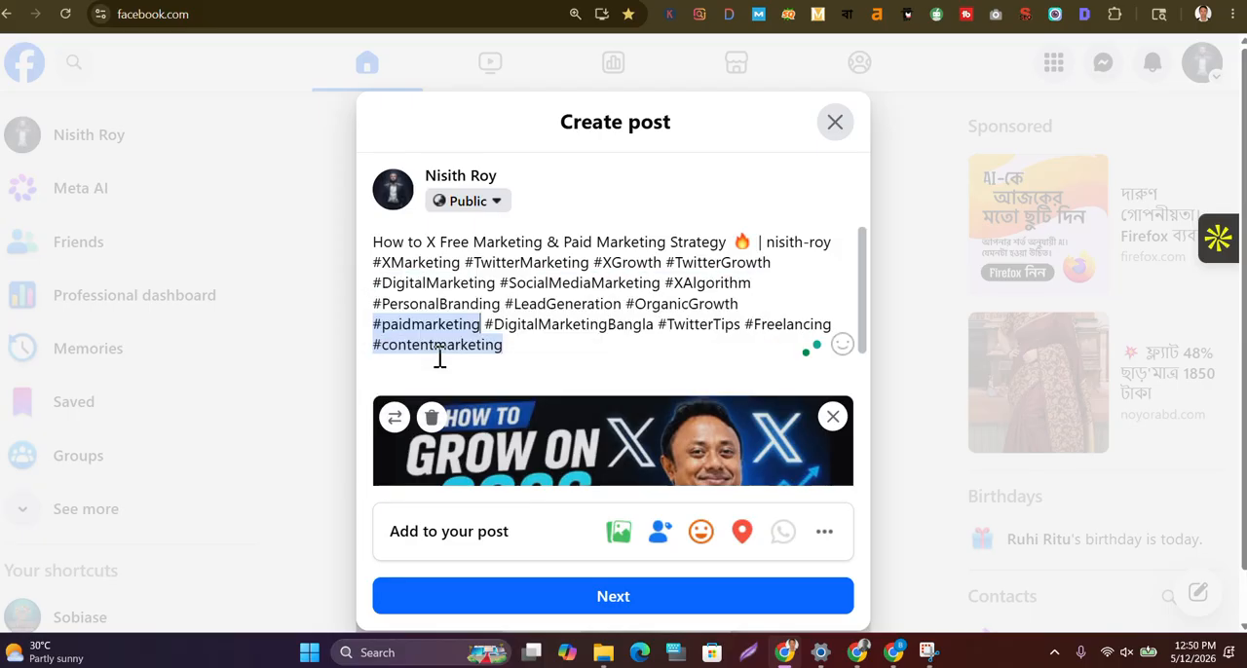
left_click(654, 327)
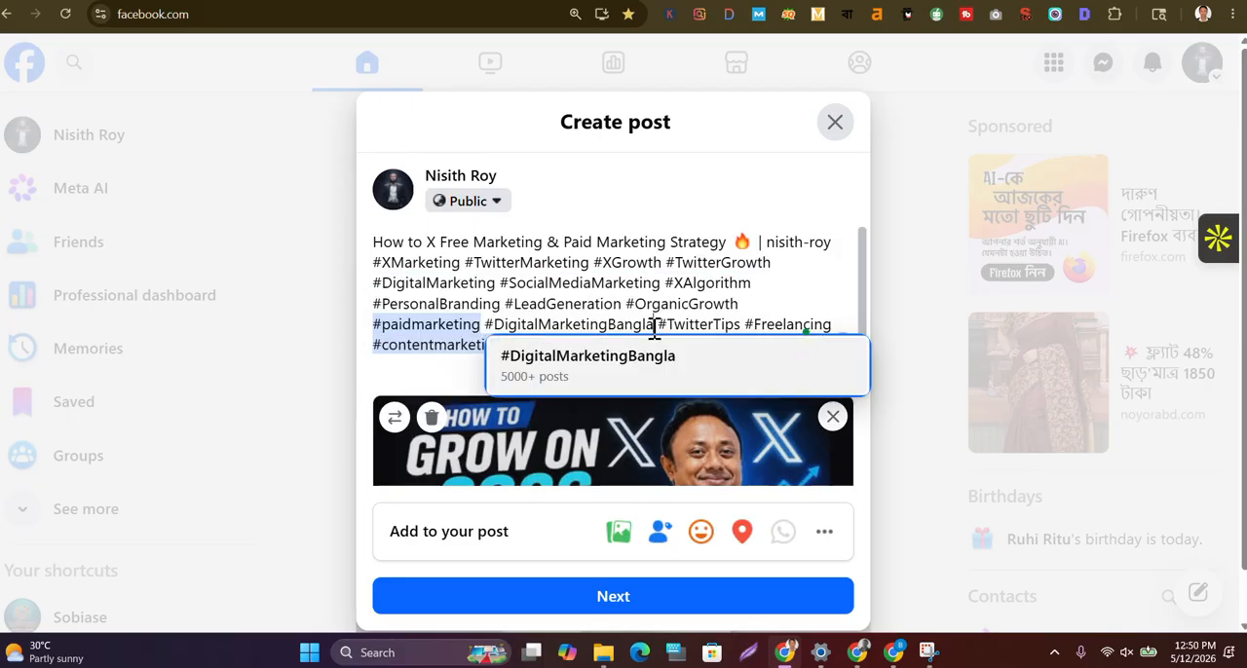
left_click(565, 356)
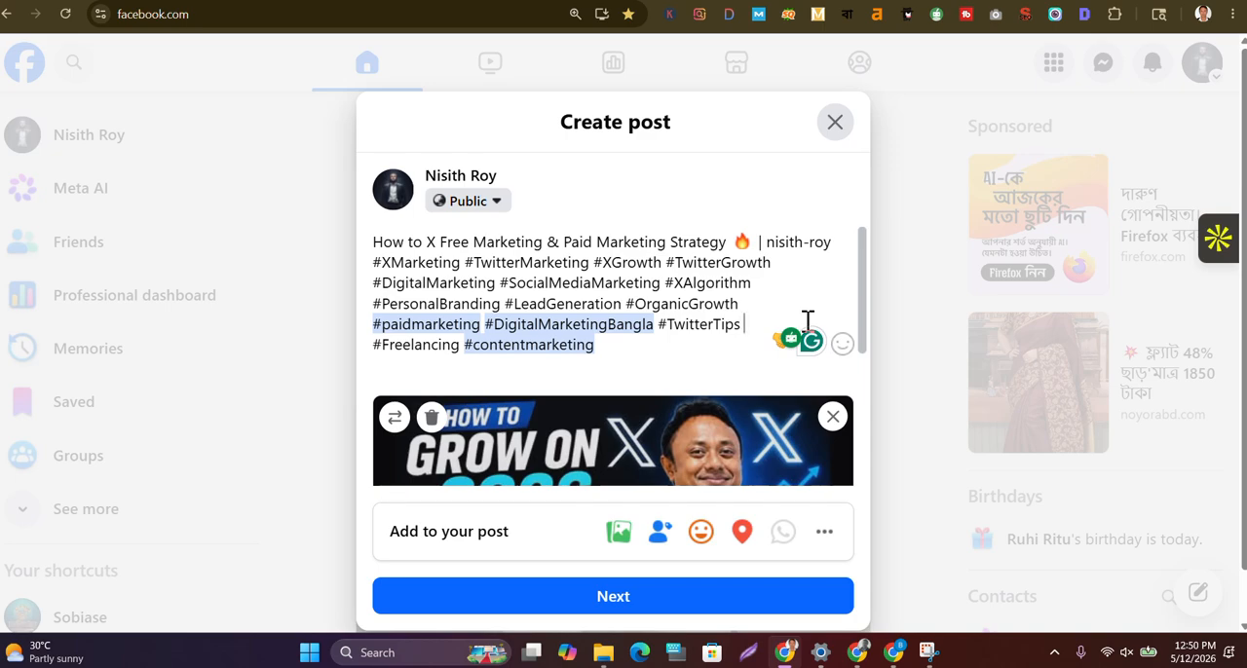
left_click(807, 319)
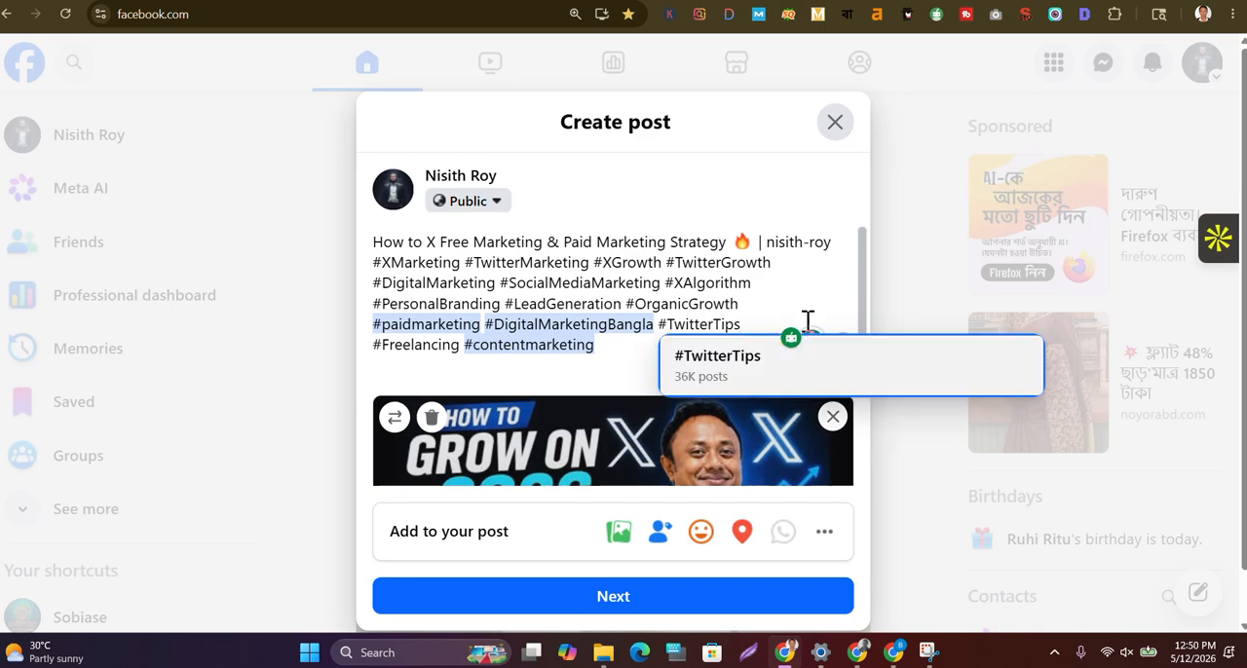
left_click(714, 357)
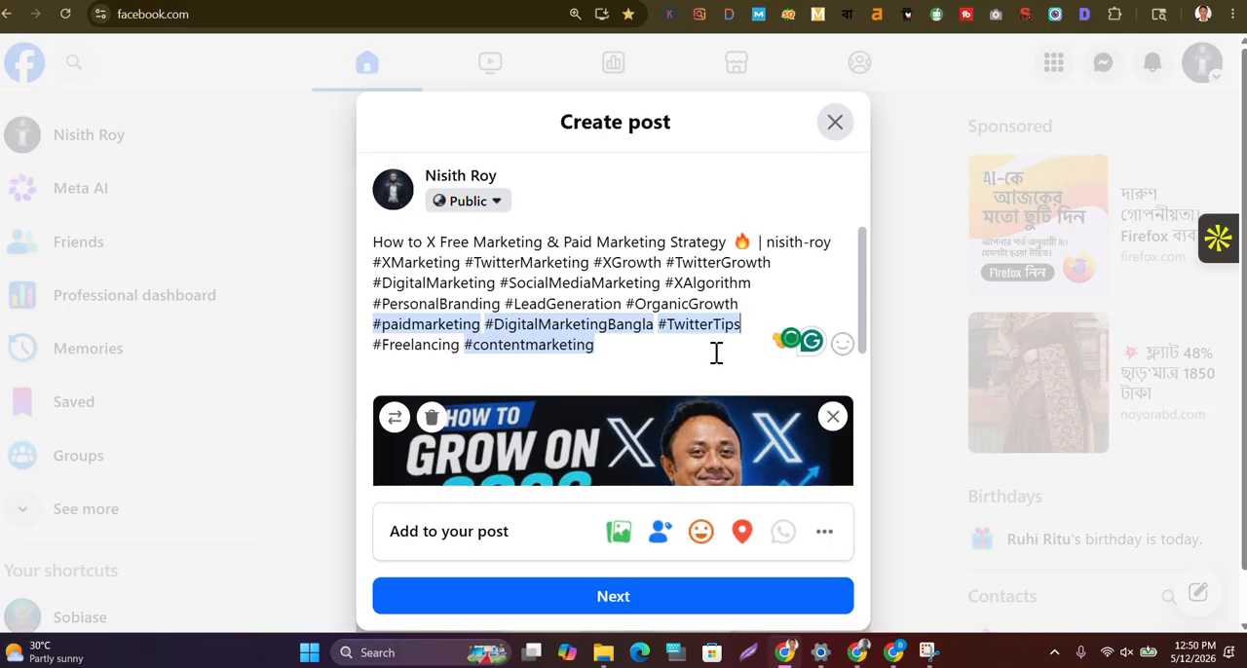
Link #PersonalBranding, #LeadGeneration and #OrganicGrowth in the post to their suggested hashtags
left_click(505, 303)
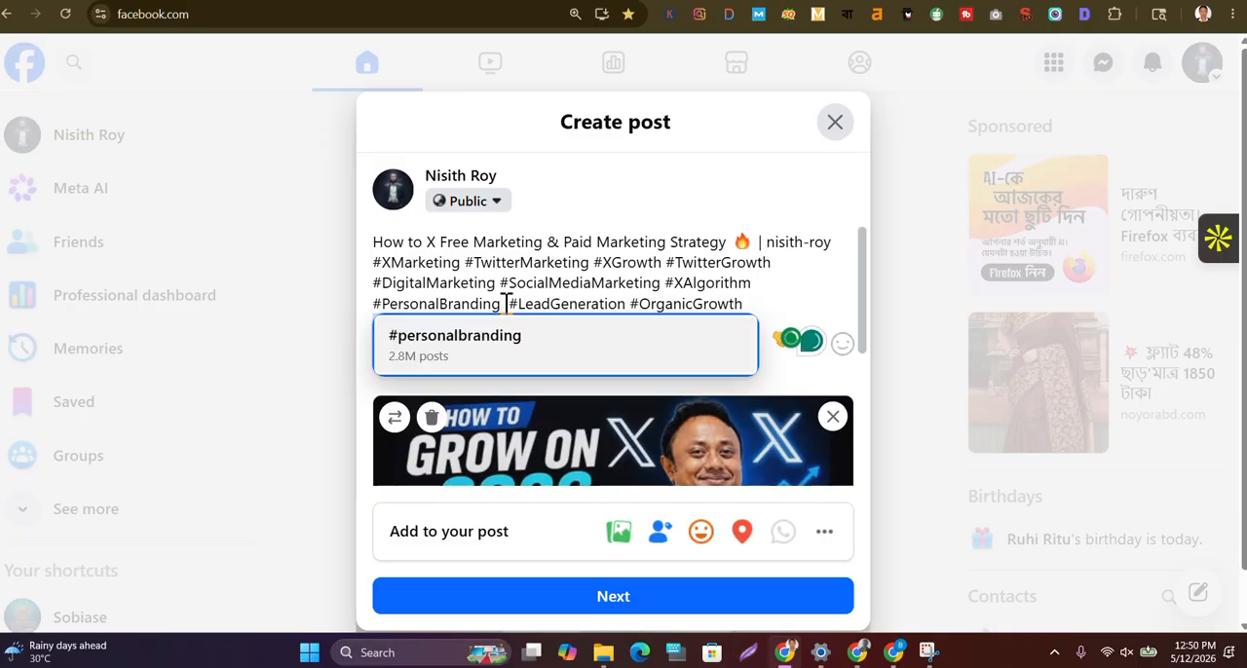
left_click(478, 341)
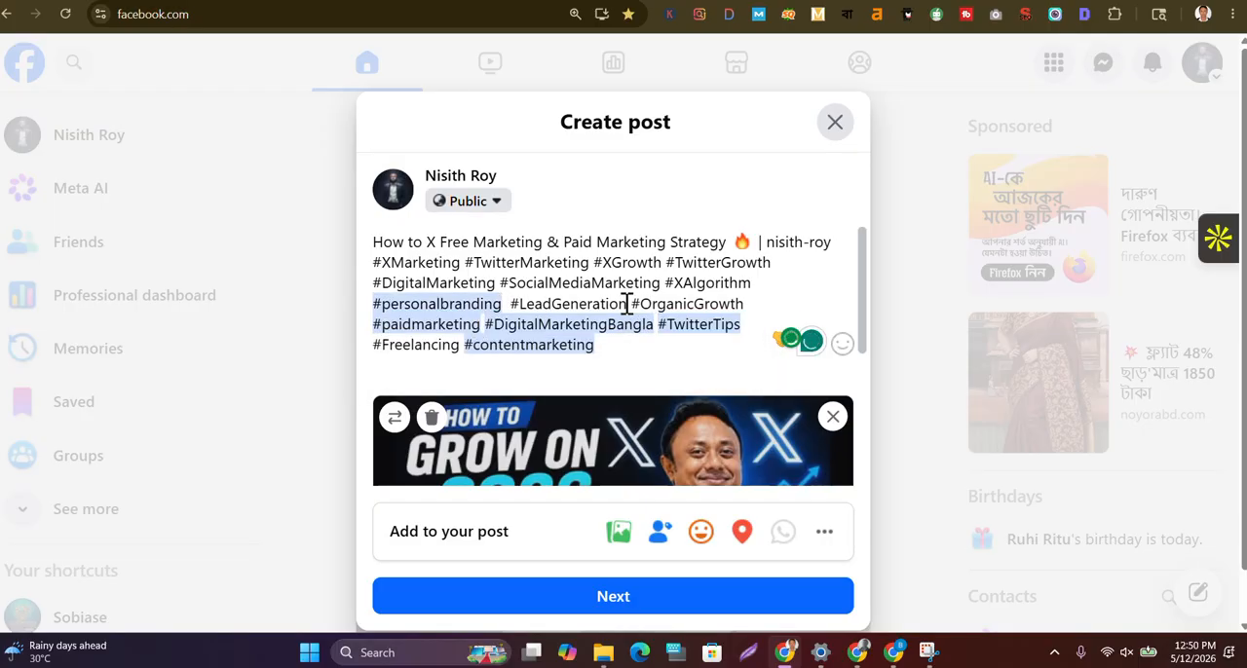
left_click(626, 303)
left_click(606, 343)
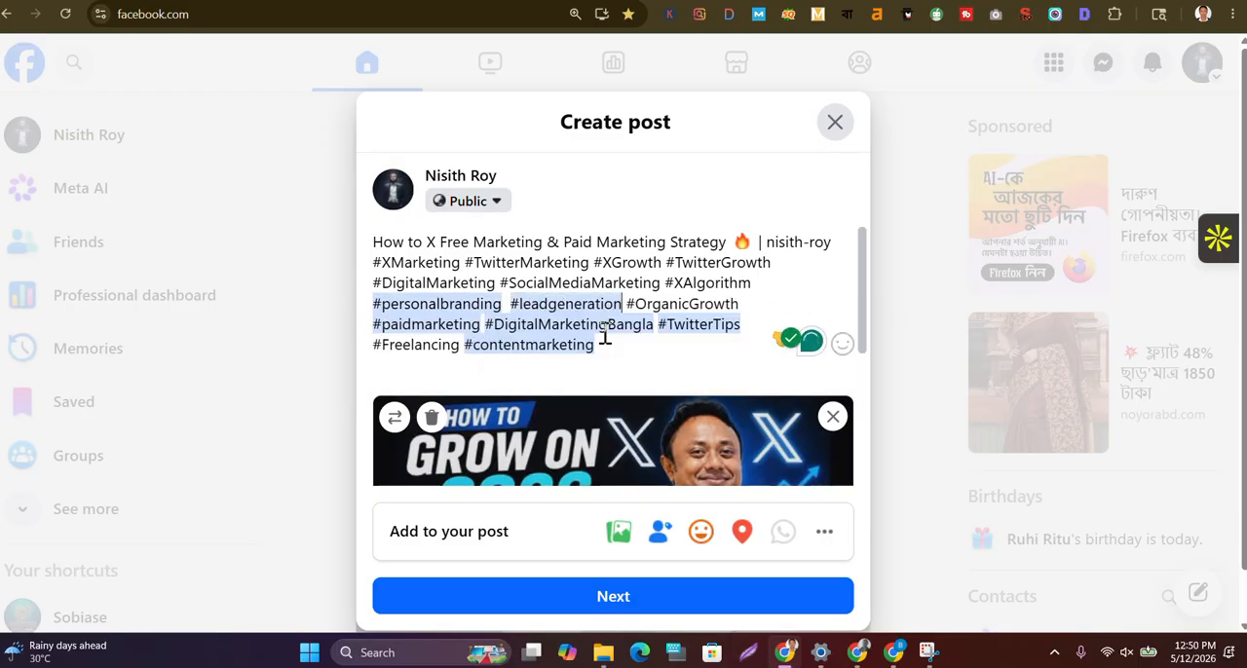
left_click(741, 309)
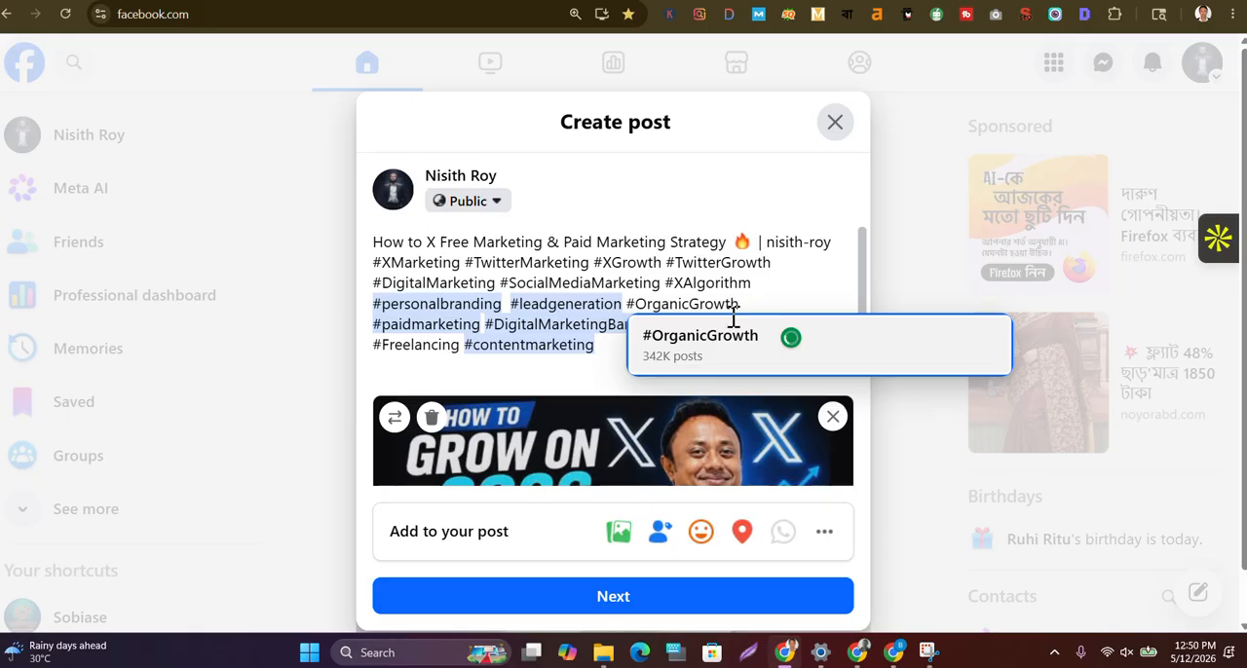
left_click(718, 340)
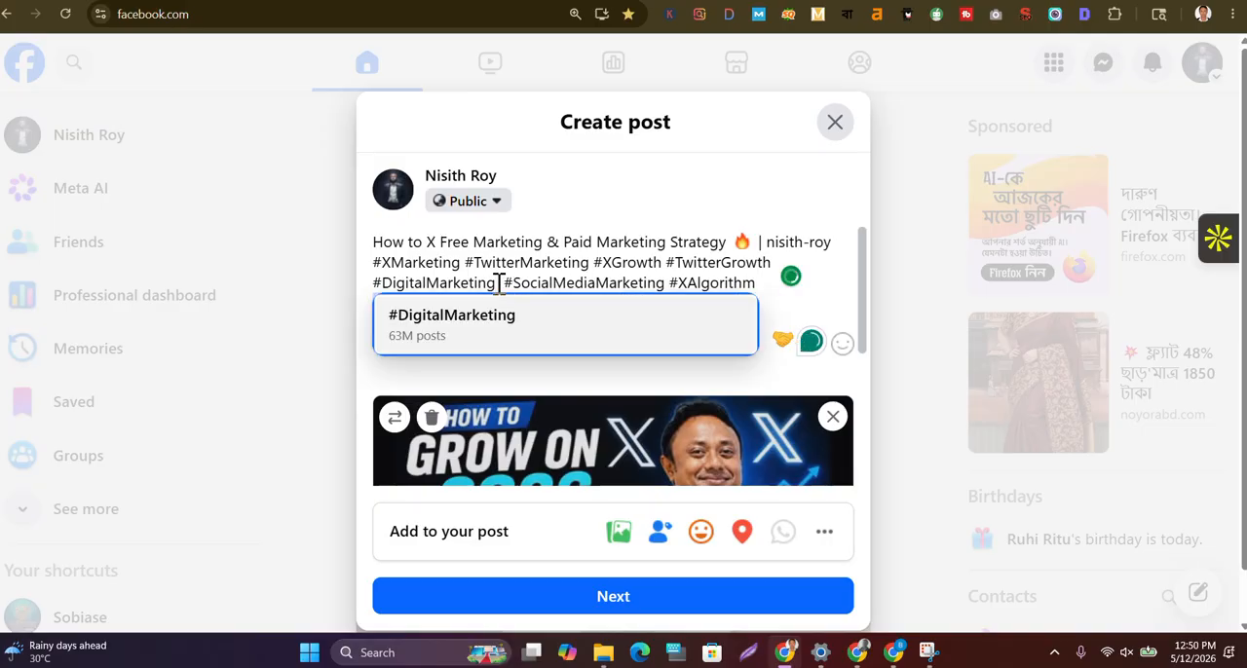
Link #DigitalMarketing, #SocialMediaMarketing and #XAlgorithm in the post to their suggested hashtags
left_click(487, 326)
left_click(671, 283)
key("BackSpace")
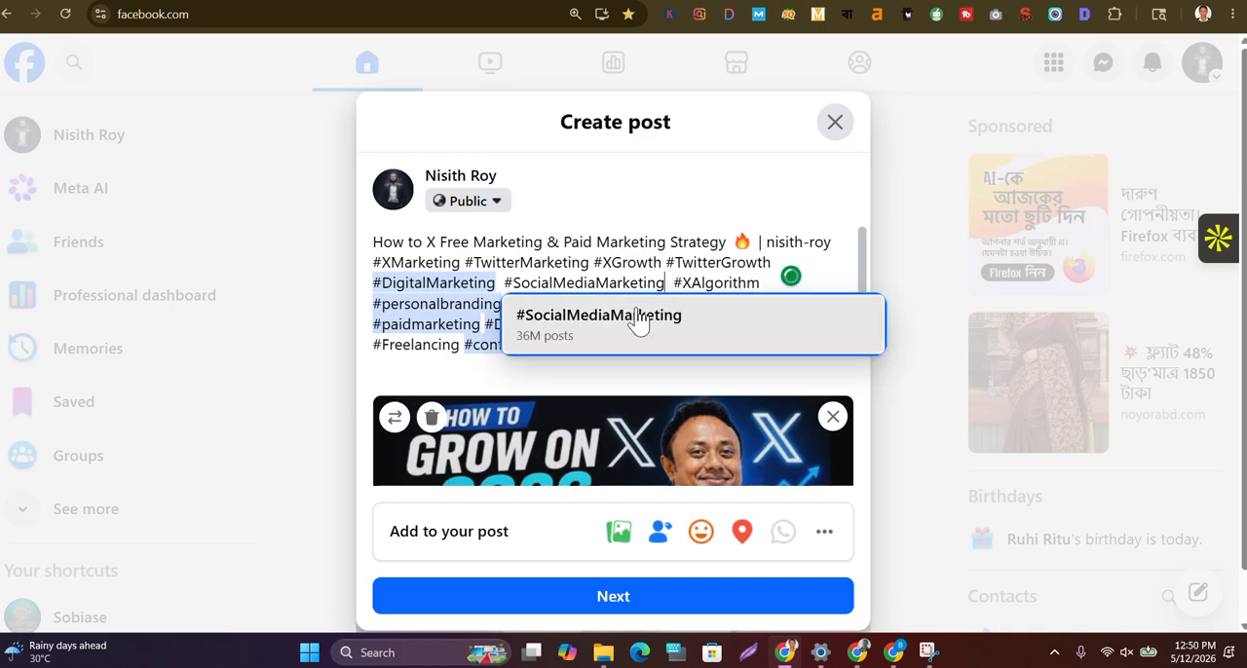
left_click(634, 322)
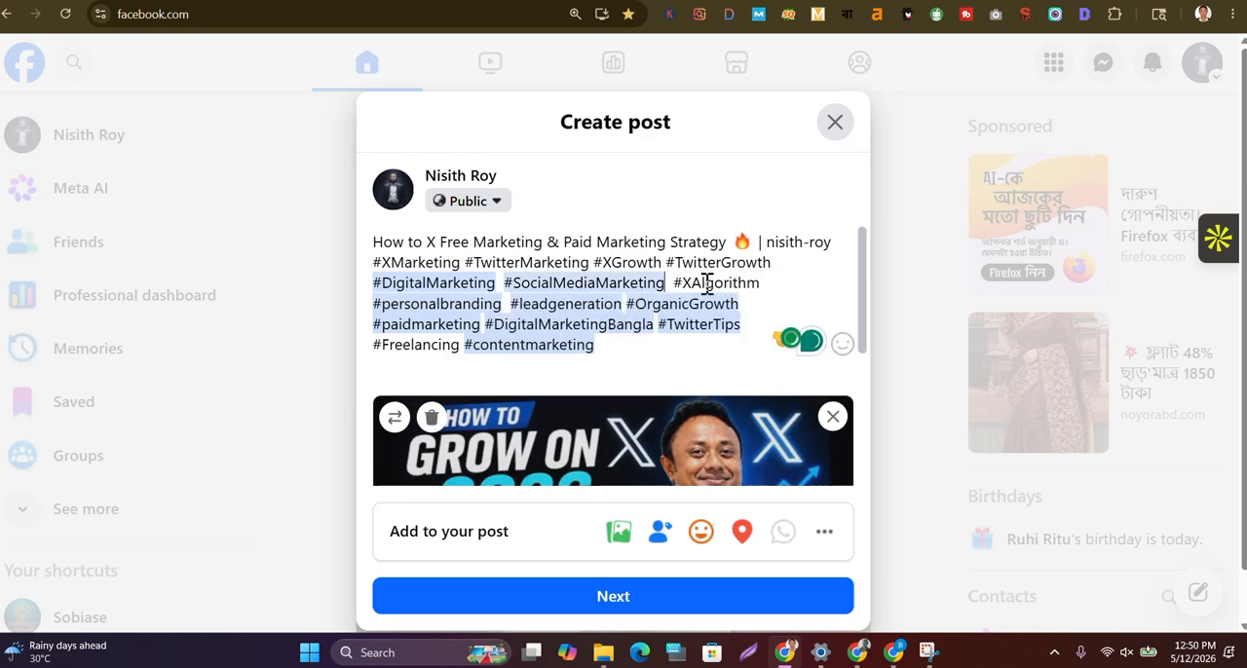
left_click(760, 282)
left_click(743, 315)
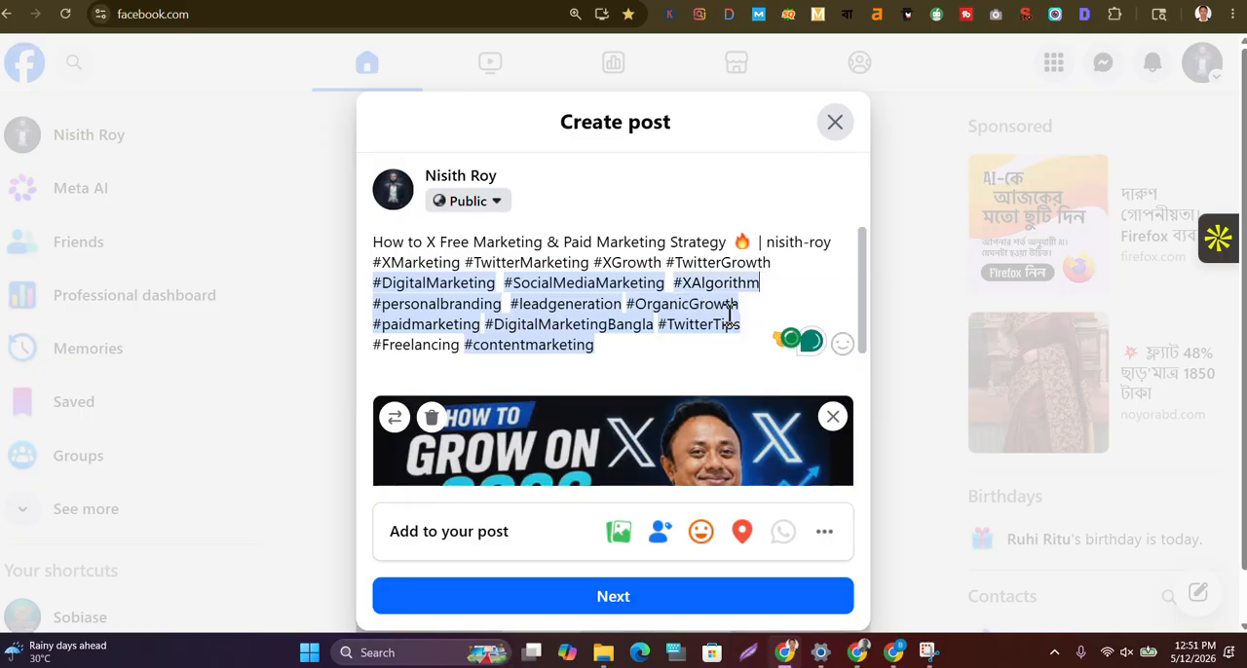
Link the first-row hashtags #XMarketing, #TwitterMarketing, #XGrowth and #TwitterGrowth, plus #Freelancing, to their suggested hashtags
left_click(462, 262)
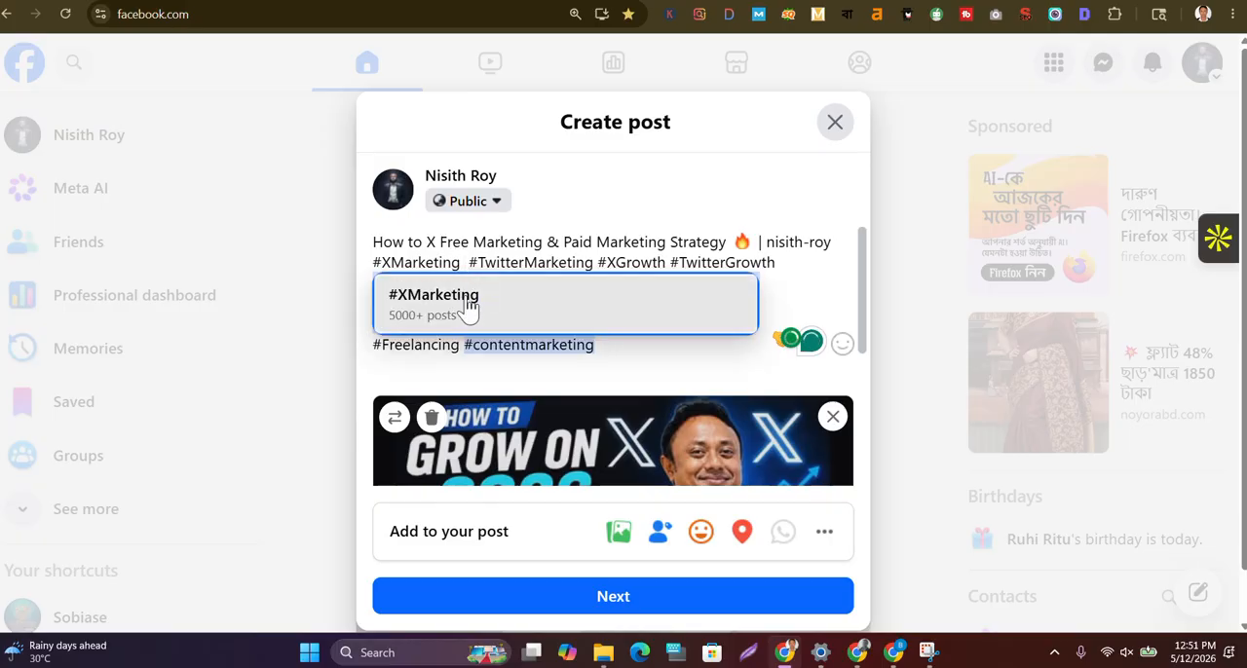
left_click(470, 305)
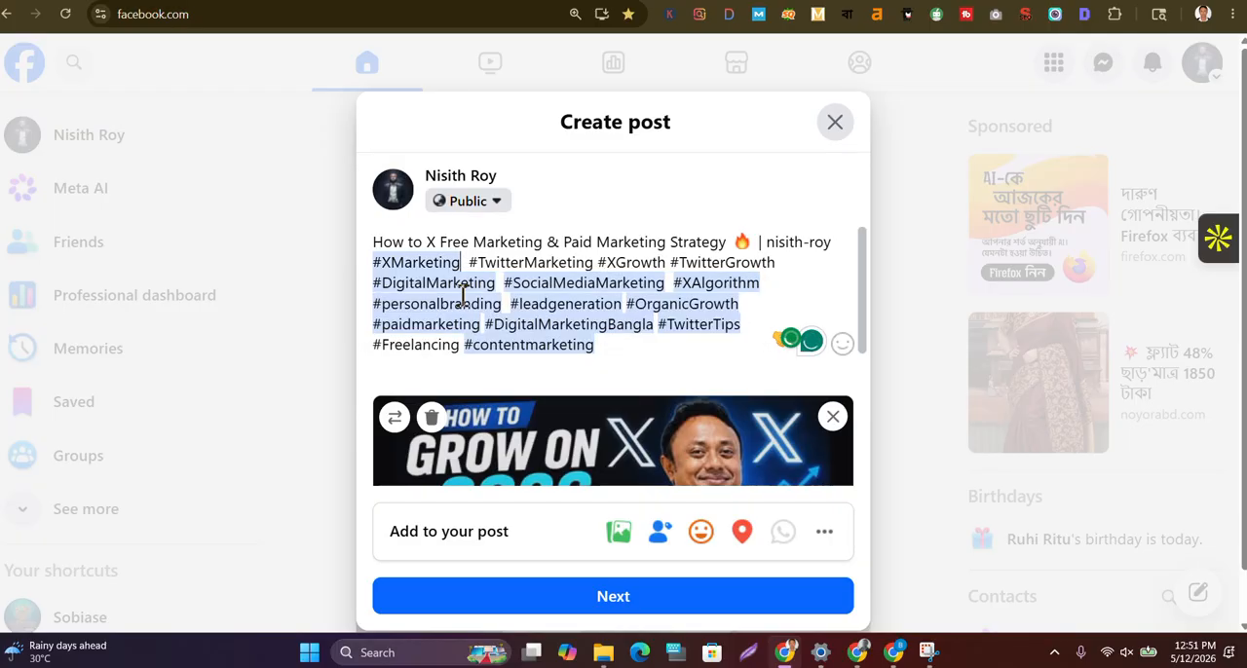
left_click(597, 263)
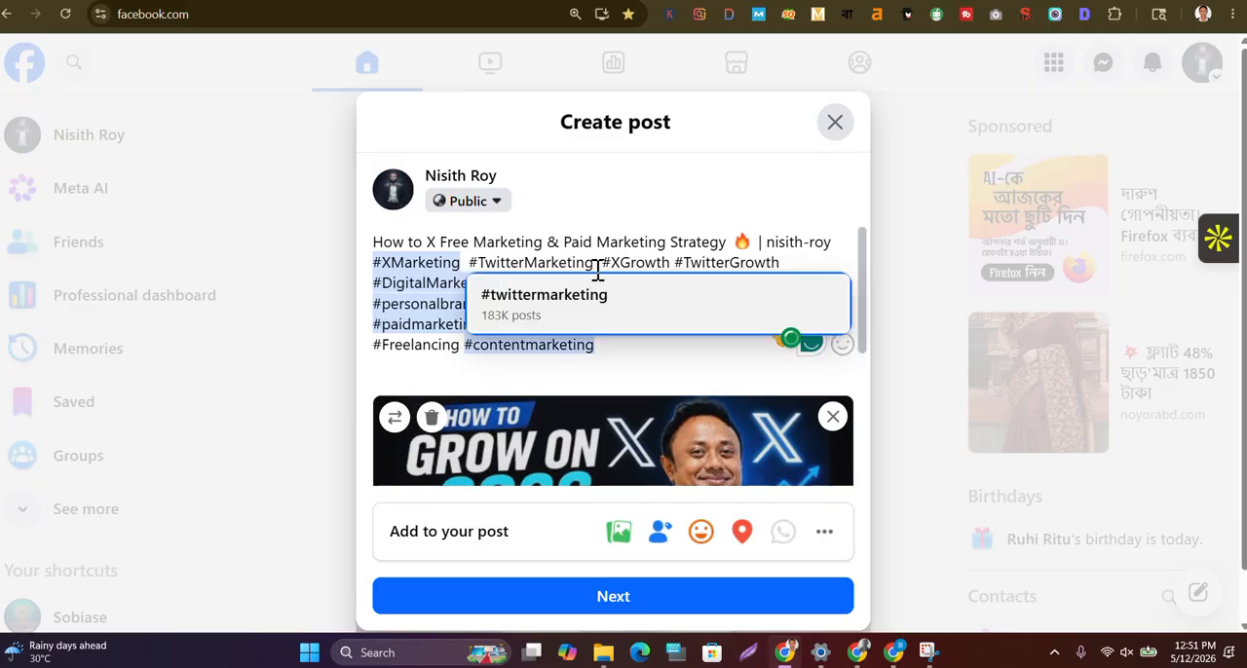
left_click(578, 304)
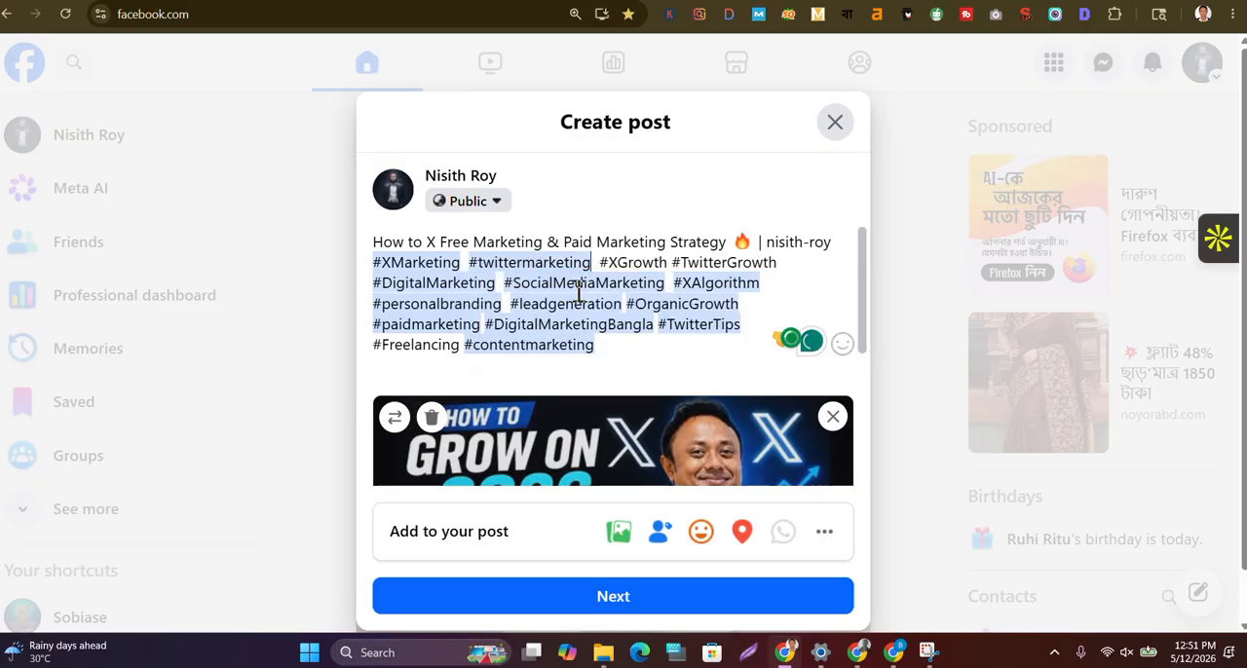
left_click(670, 263)
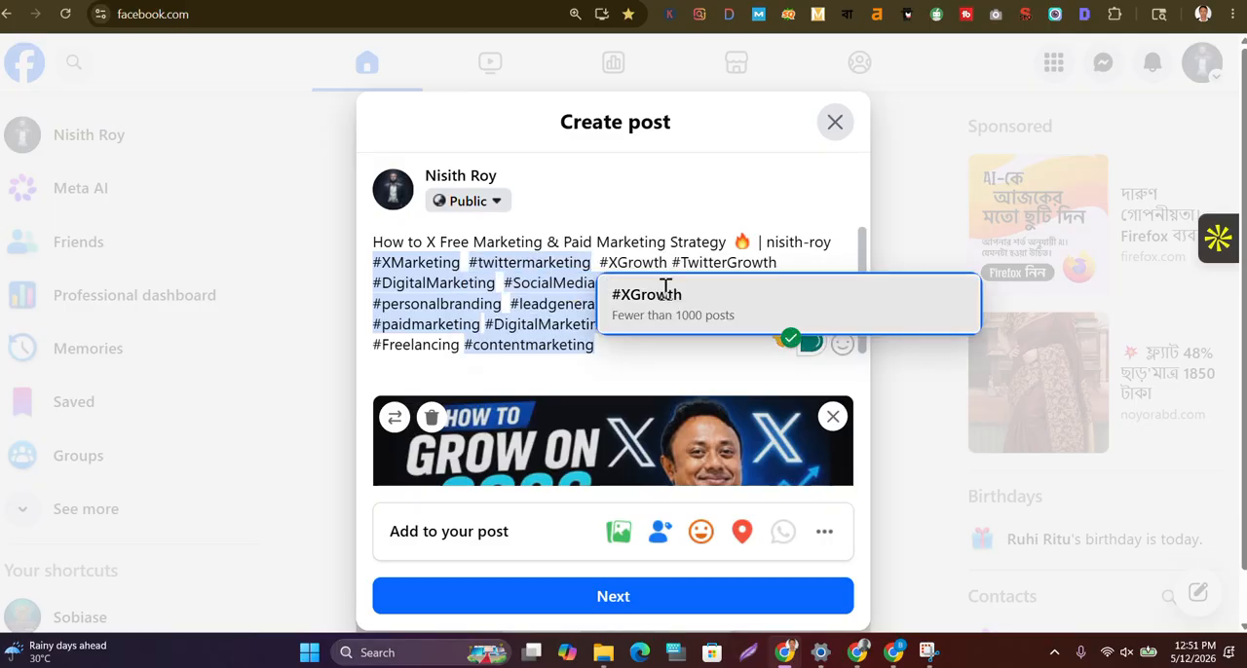
left_click(668, 289)
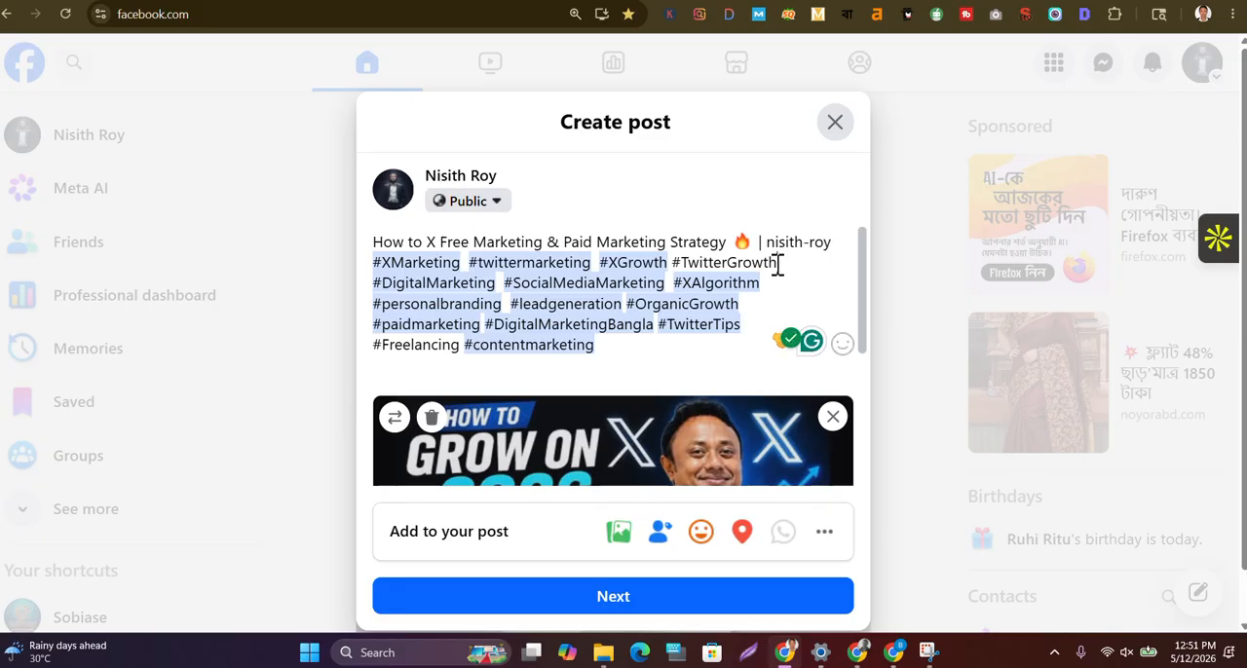
left_click(778, 263)
left_click(772, 303)
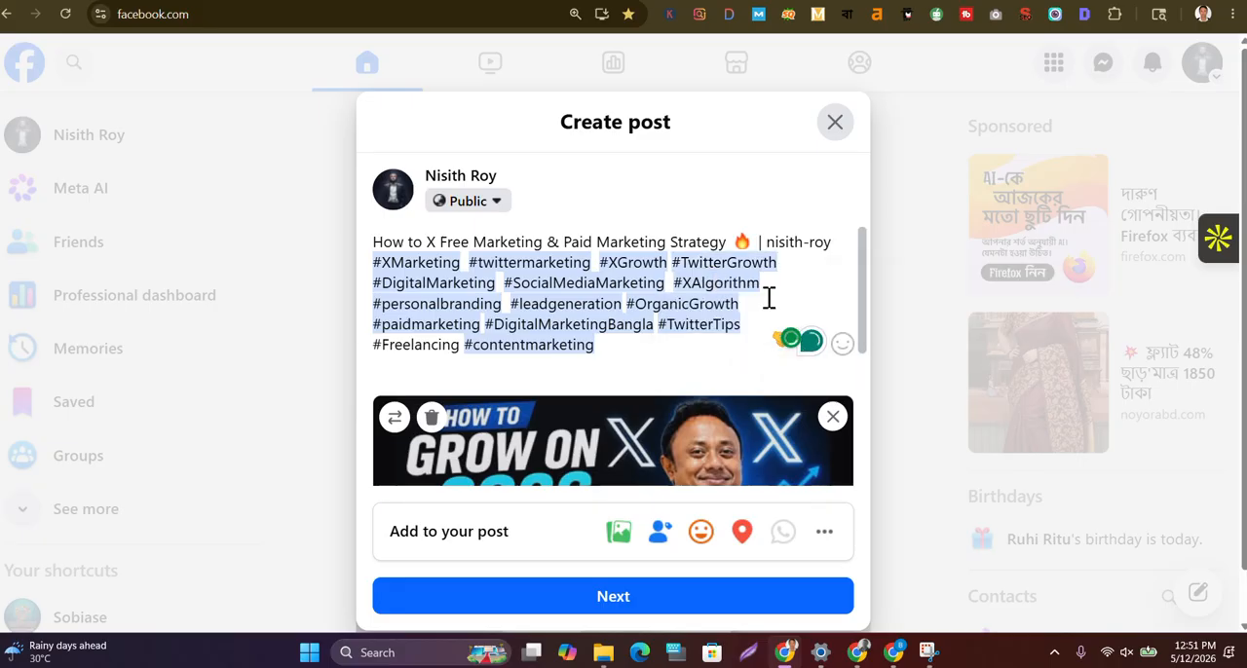
left_click(459, 350)
left_click(458, 376)
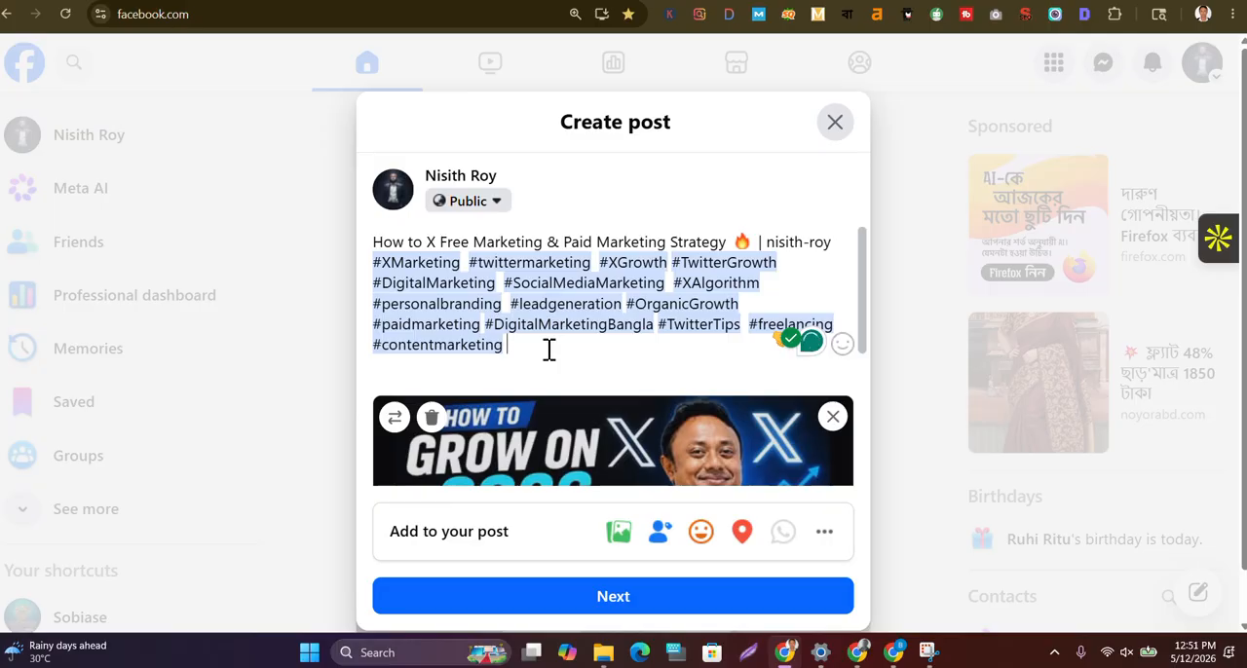
type("#ni")
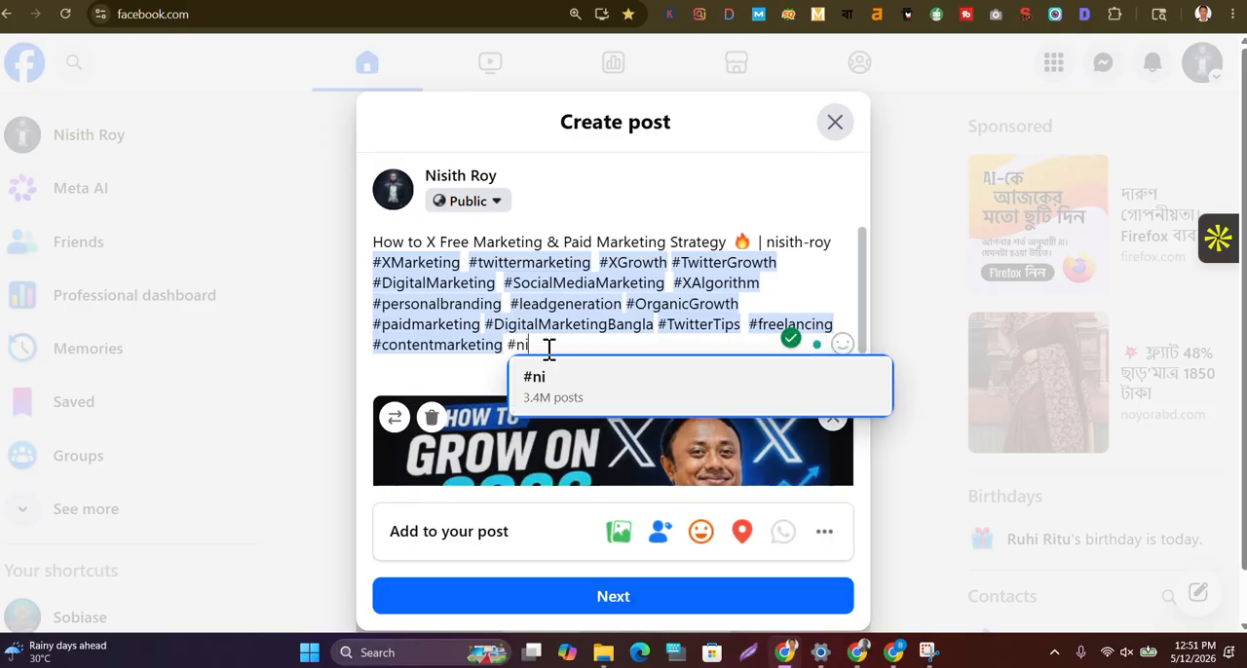
type("sithroy")
left_click(573, 391)
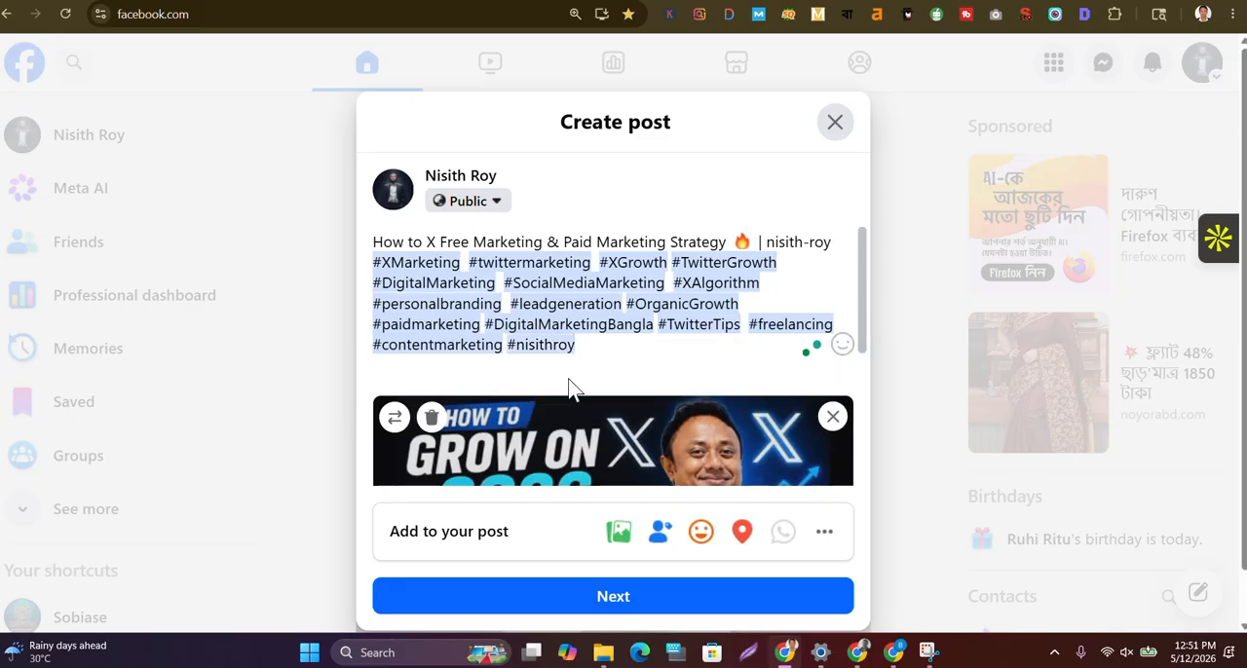
type("@")
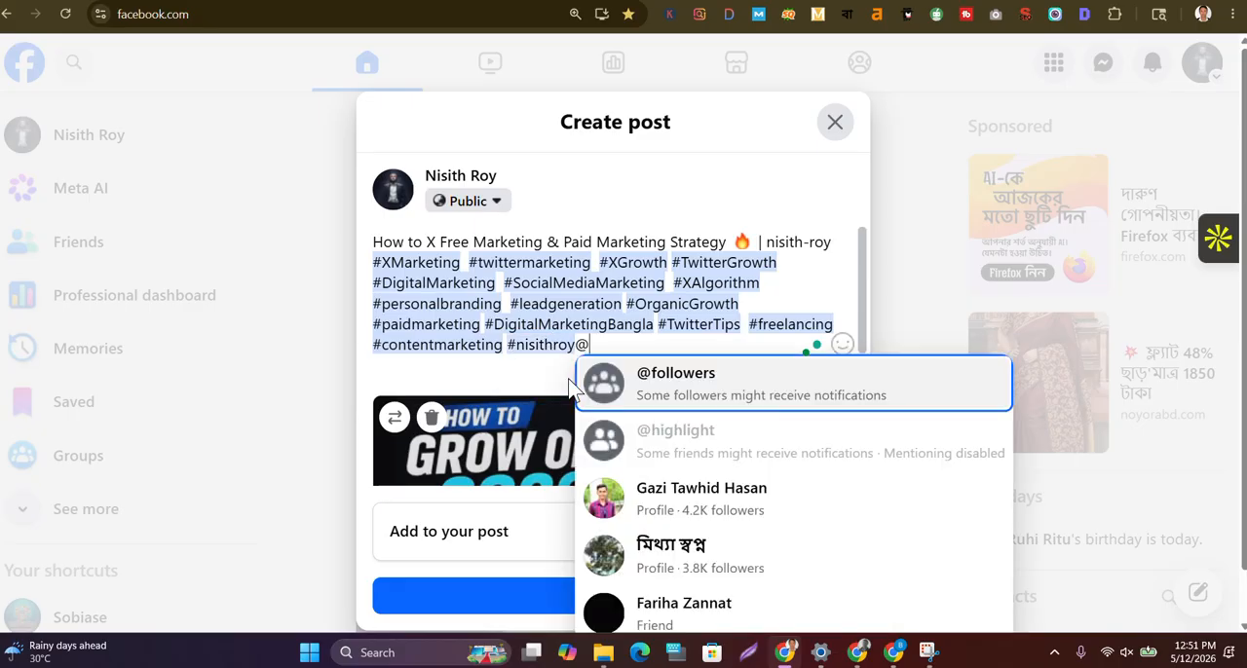
left_click(669, 381)
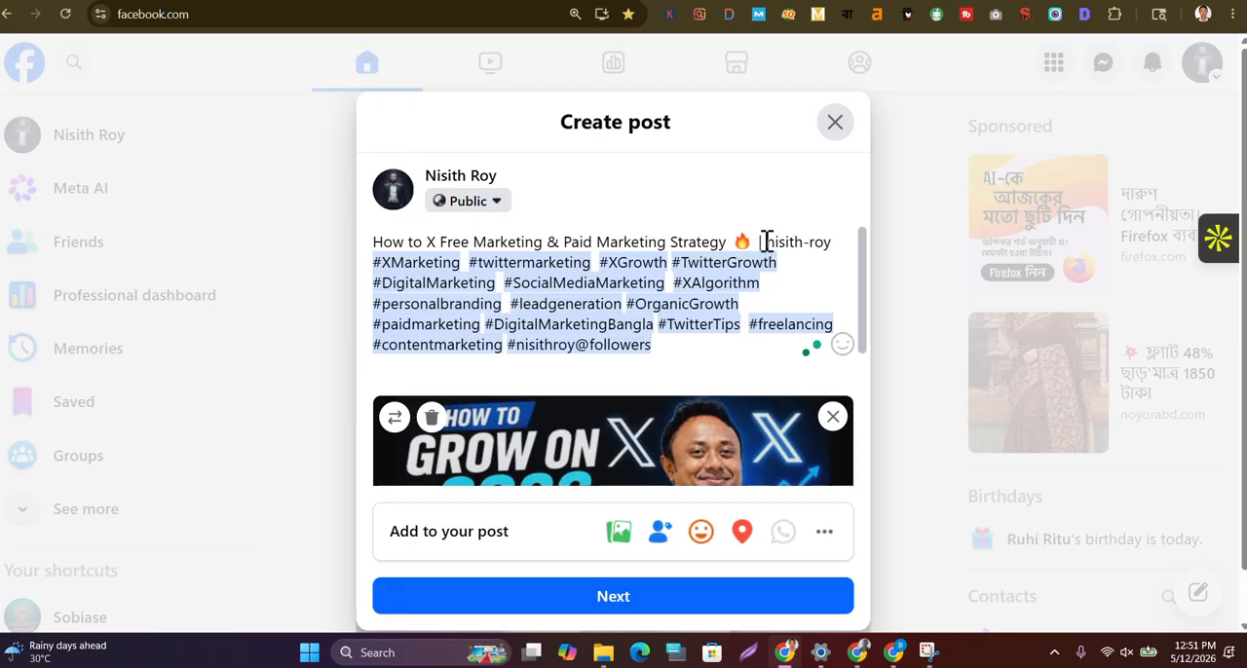
Put an @ sign in front of the channel handle at the end of the post title
left_click(762, 241)
type("@")
left_click(704, 268)
left_click(785, 313)
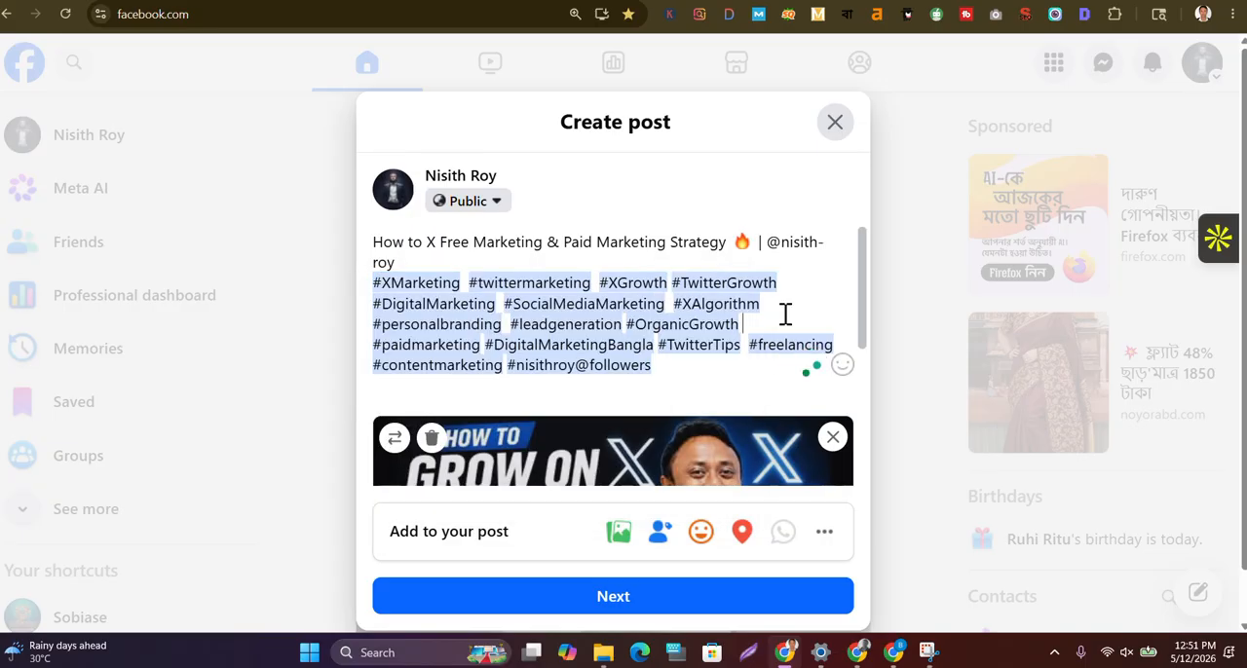
Publish the post immediately to the Public audience without boosting, and view it in the feed
scroll(698, 346, "down", 1)
scroll(698, 346, "down", 3)
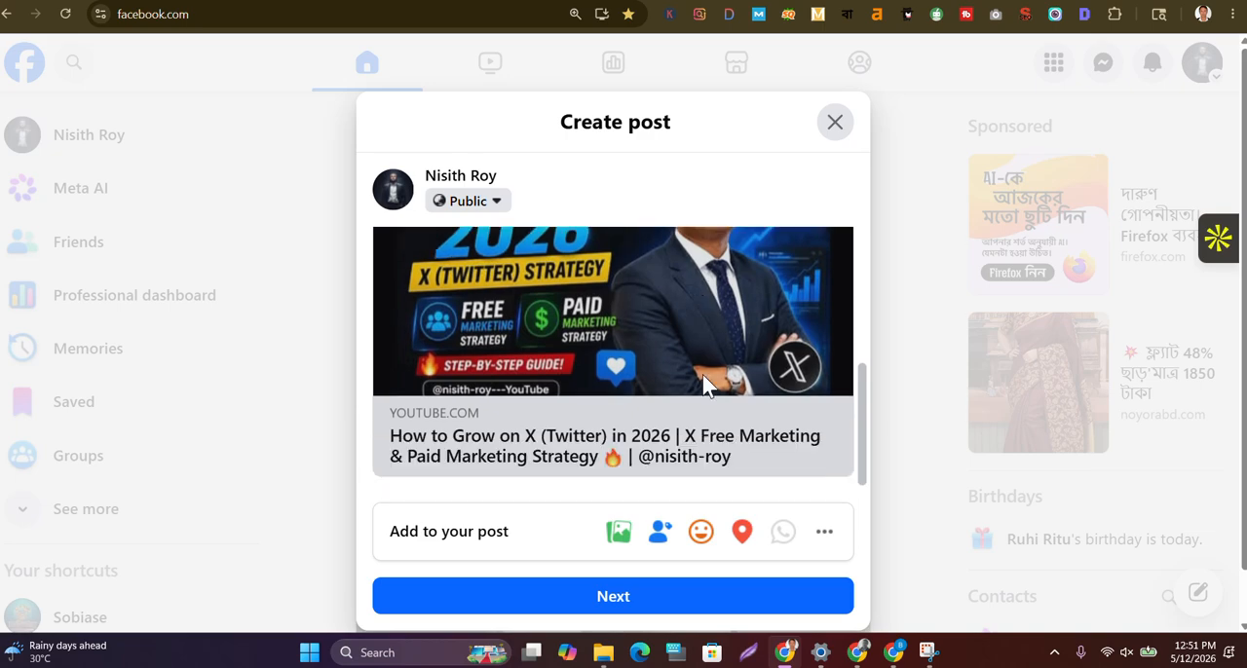
left_click(608, 597)
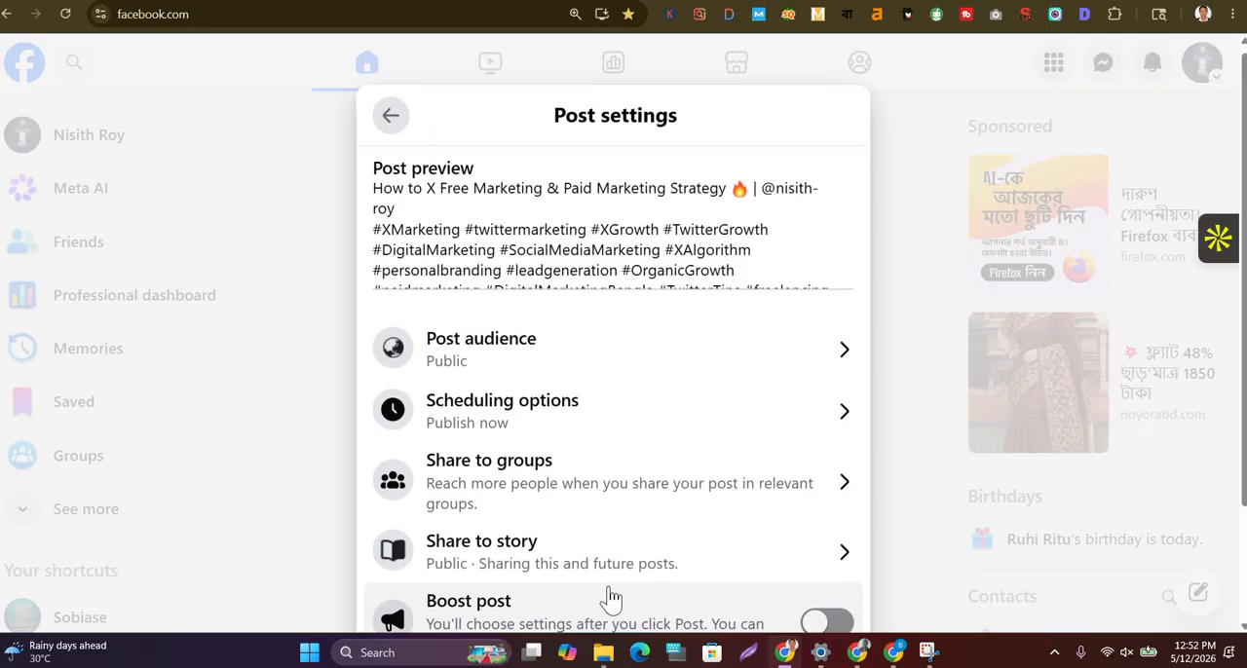
scroll(612, 598, "down", 2)
scroll(612, 598, "down", 1)
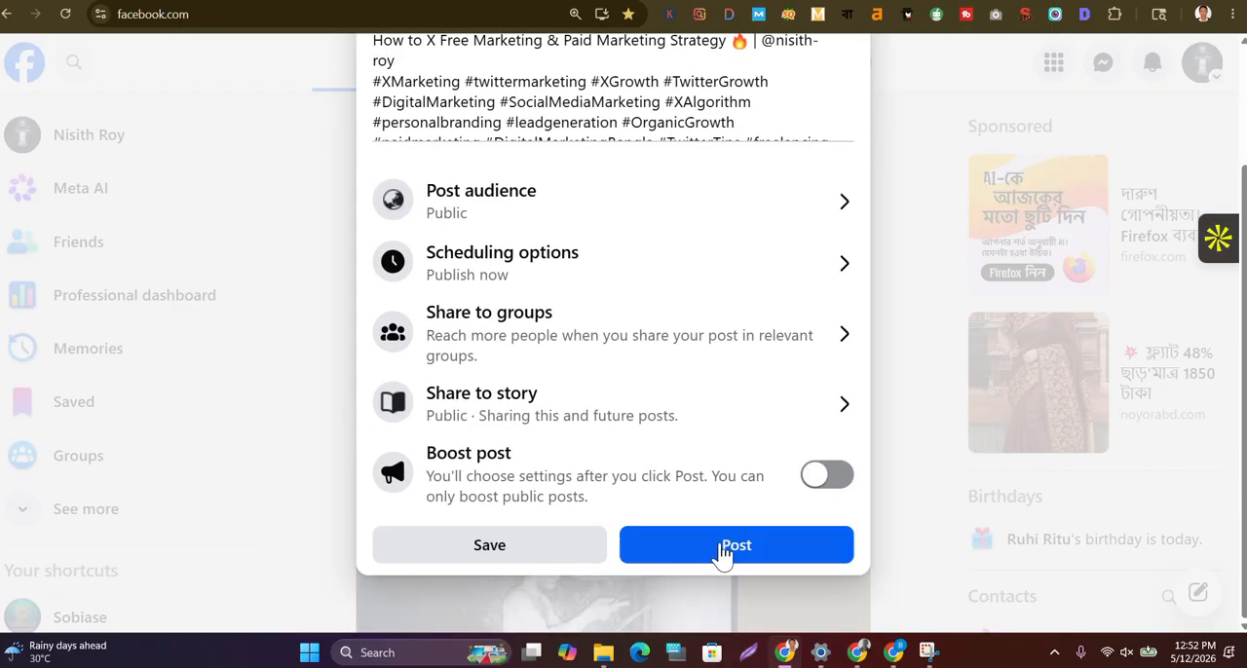
left_click(721, 547)
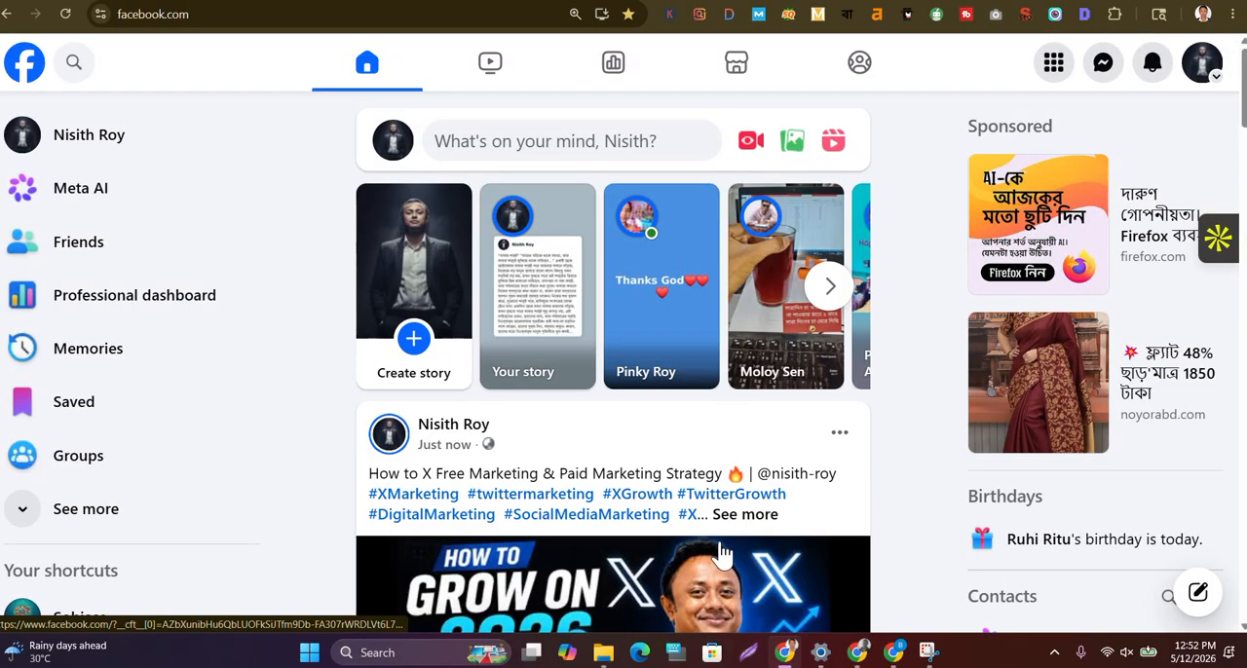
scroll(672, 506, "down", 3)
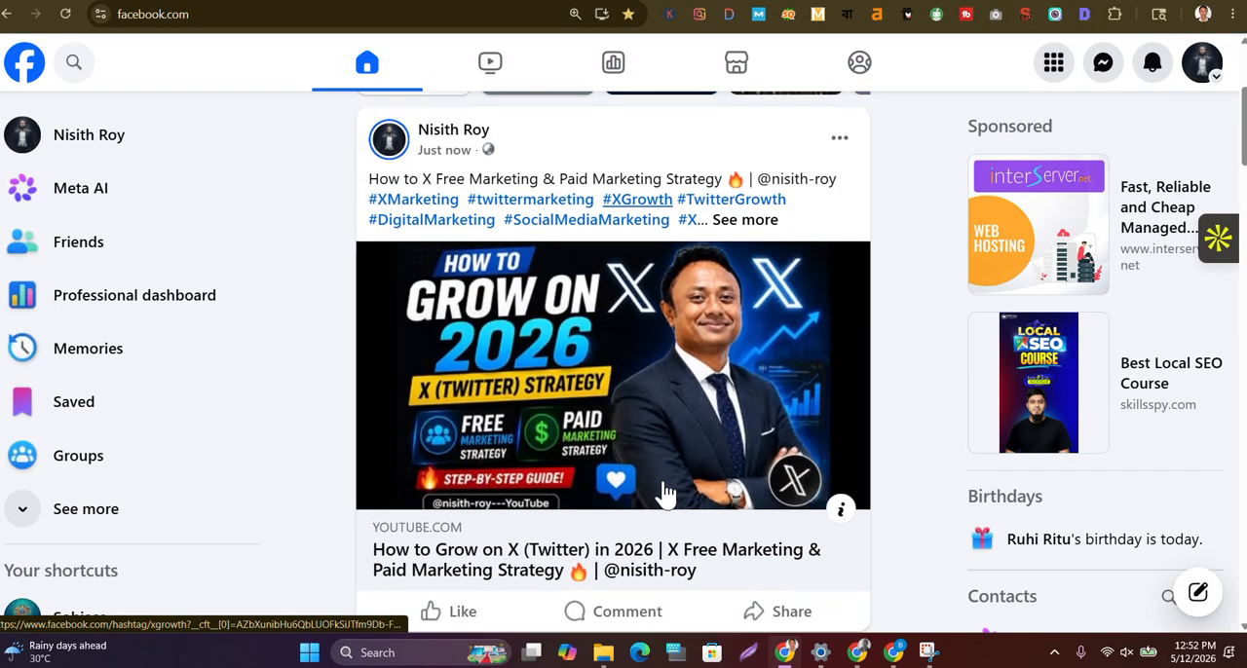